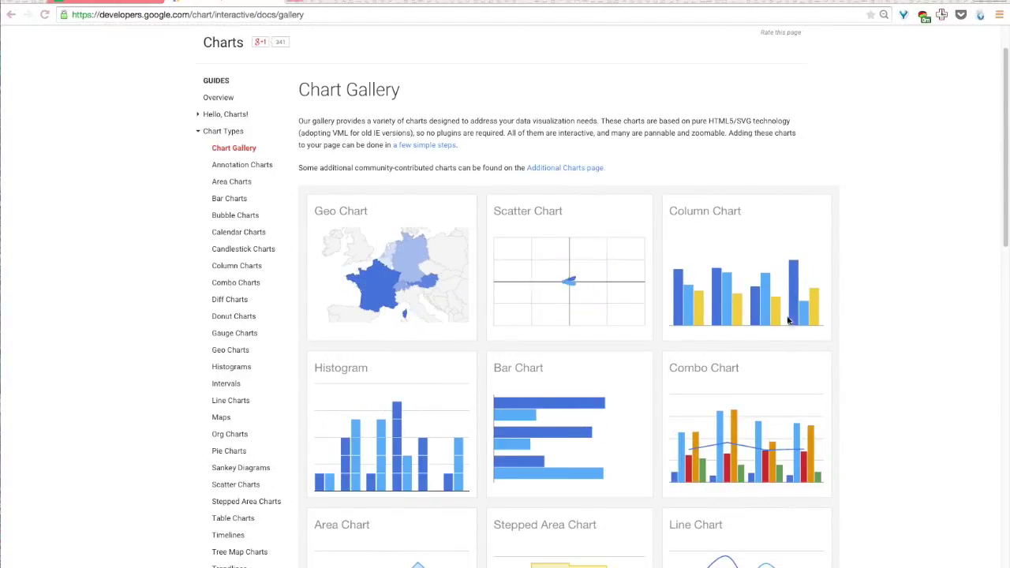
Browse the chart types in the Google Charts gallery, from the Geo Chart down to the Timeline, Gauge and Candlestick charts.
{"action": "scroll", "coordinate": [866, 354], "scroll_direction": "down", "scroll_amount": 3}
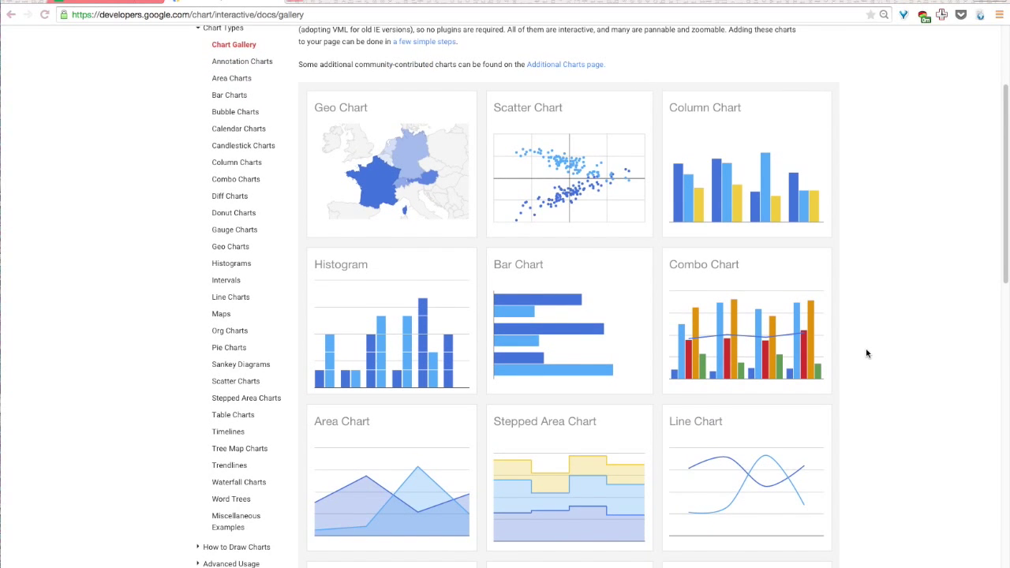
{"action": "scroll", "coordinate": [866, 354], "scroll_direction": "down", "scroll_amount": 2}
{"action": "scroll", "coordinate": [865, 353], "scroll_direction": "down", "scroll_amount": 2}
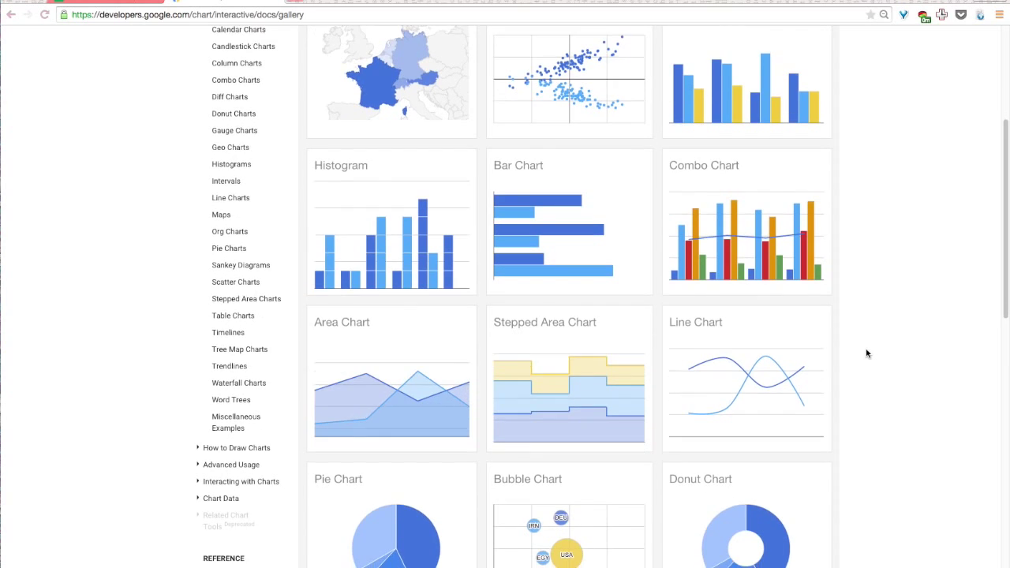
{"action": "scroll", "coordinate": [865, 353], "scroll_direction": "down", "scroll_amount": 2}
{"action": "scroll", "coordinate": [866, 354], "scroll_direction": "down", "scroll_amount": 1}
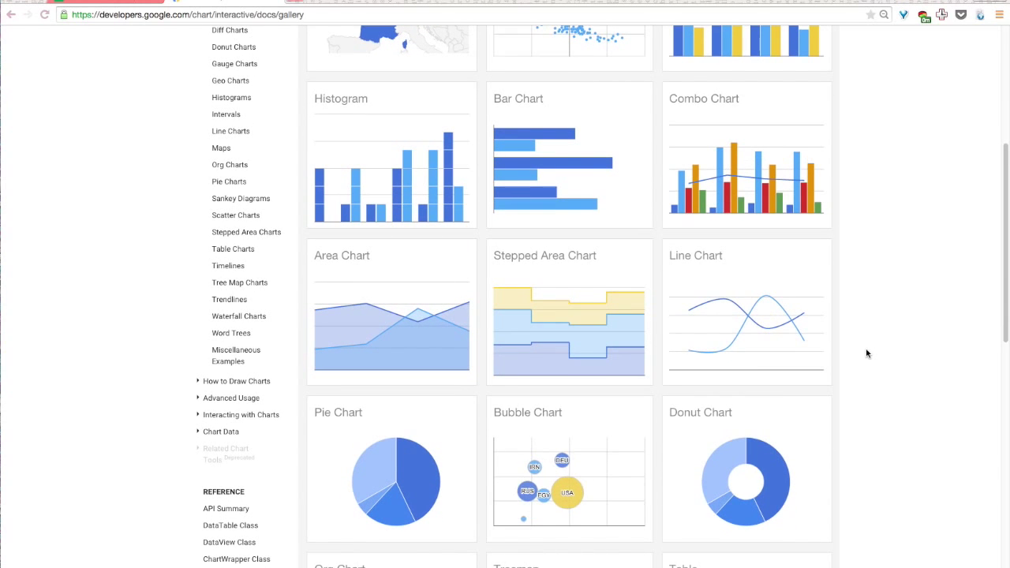
{"action": "scroll", "coordinate": [866, 354], "scroll_direction": "down", "scroll_amount": 1}
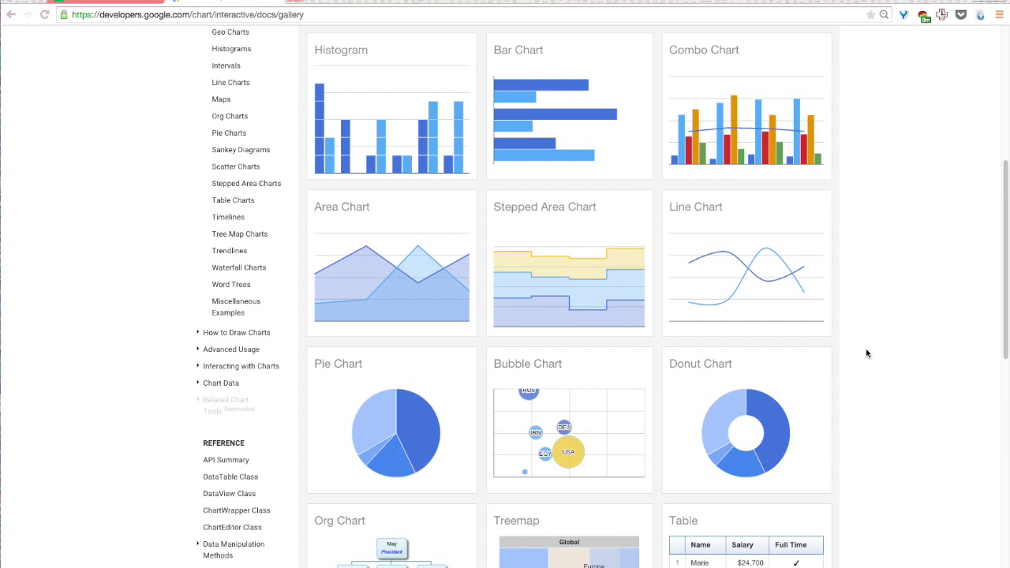
{"action": "scroll", "coordinate": [865, 353], "scroll_direction": "down", "scroll_amount": 3}
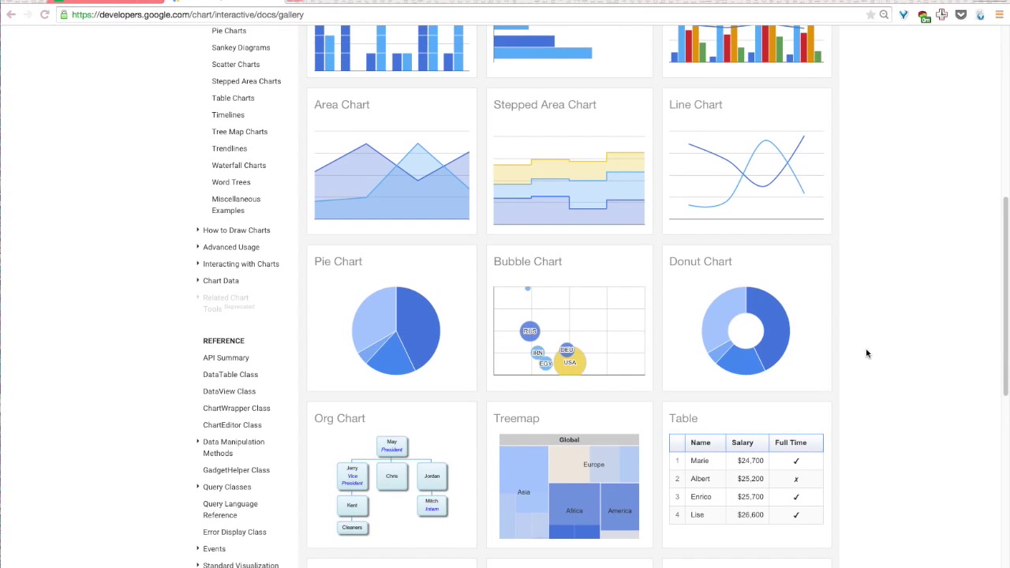
{"action": "scroll", "coordinate": [865, 354], "scroll_direction": "down", "scroll_amount": 3}
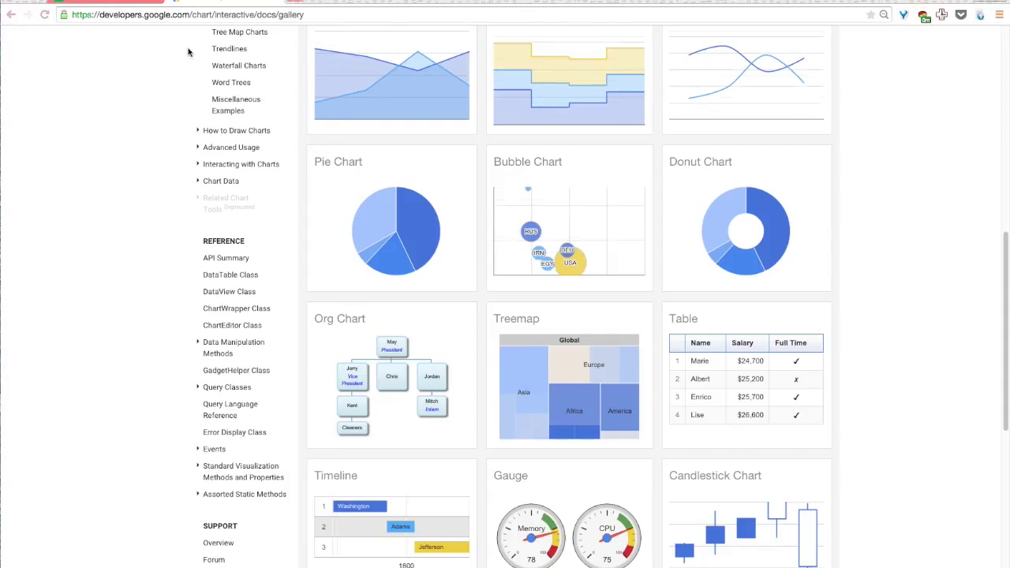
View the life expectancy spreadsheet briefly, and review the chart gallery again back up to the Geo, Scatter and Column charts.
{"action": "left_click", "coordinate": [122, 2]}
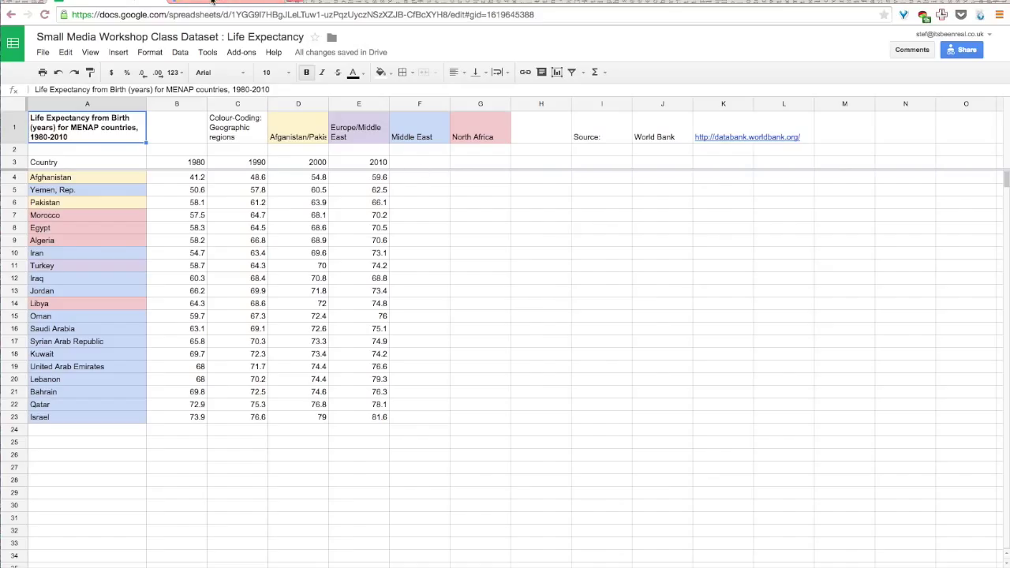
{"action": "left_click", "coordinate": [237, 3]}
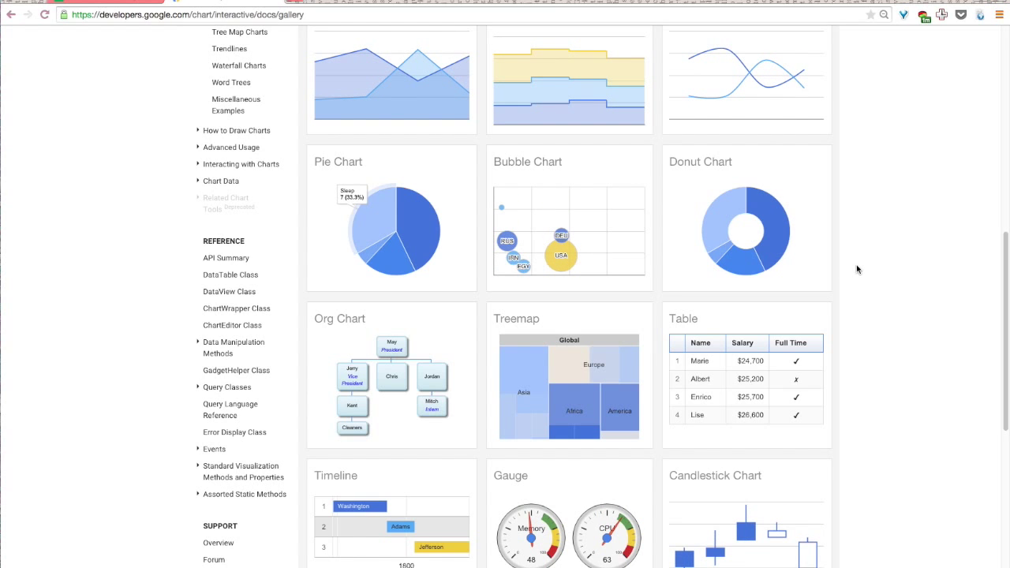
{"action": "scroll", "coordinate": [857, 265], "scroll_direction": "up", "scroll_amount": 2}
{"action": "scroll", "coordinate": [856, 265], "scroll_direction": "up", "scroll_amount": 1}
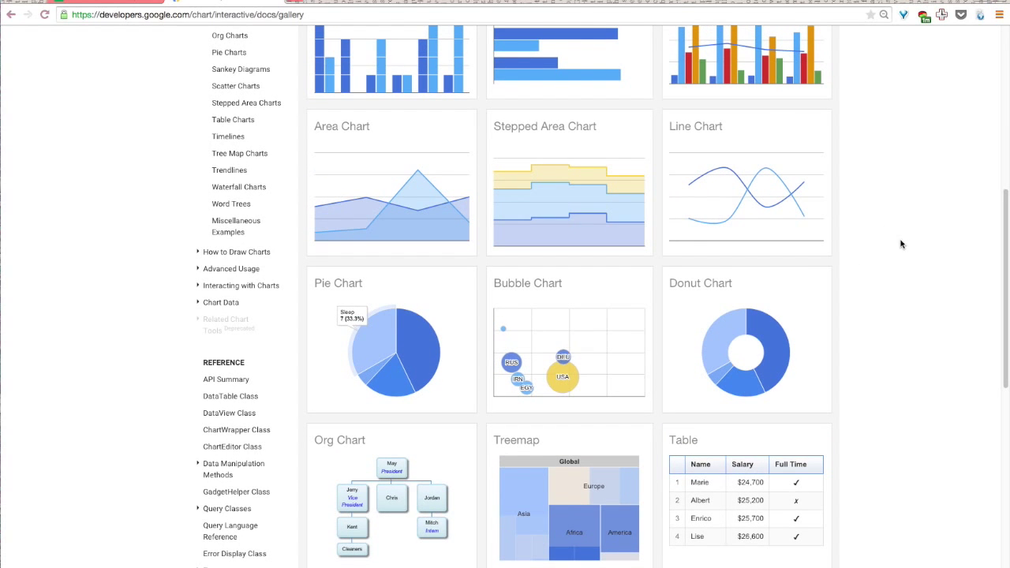
{"action": "scroll", "coordinate": [901, 243], "scroll_direction": "up", "scroll_amount": 5}
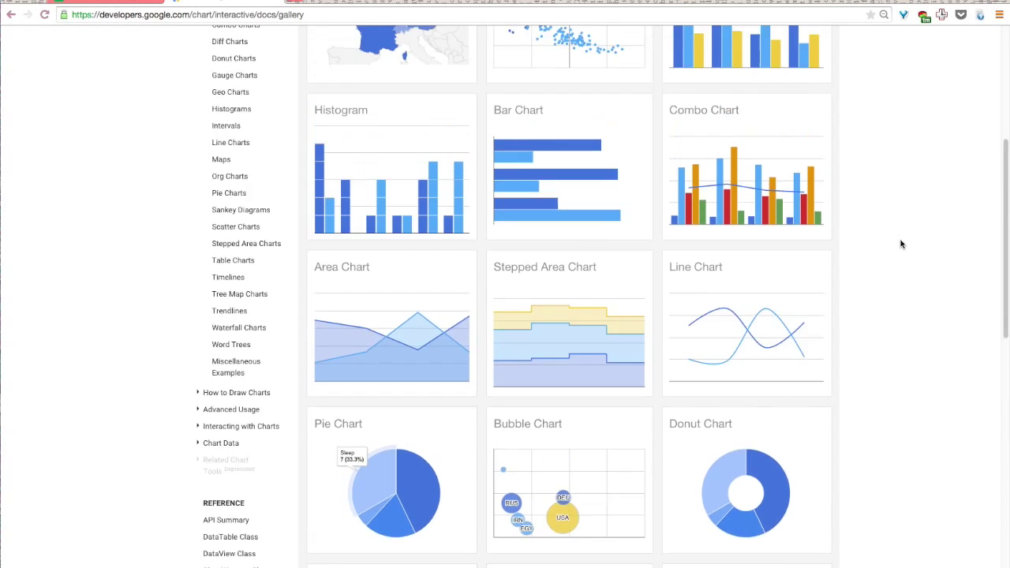
{"action": "scroll", "coordinate": [901, 241], "scroll_direction": "up", "scroll_amount": 1}
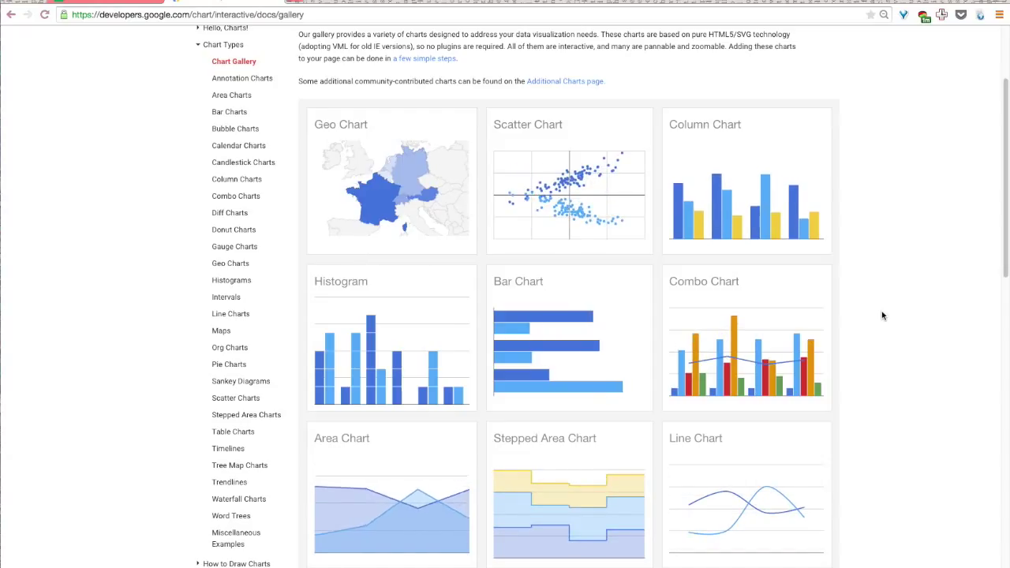
{"action": "scroll", "coordinate": [882, 315], "scroll_direction": "down", "scroll_amount": 1}
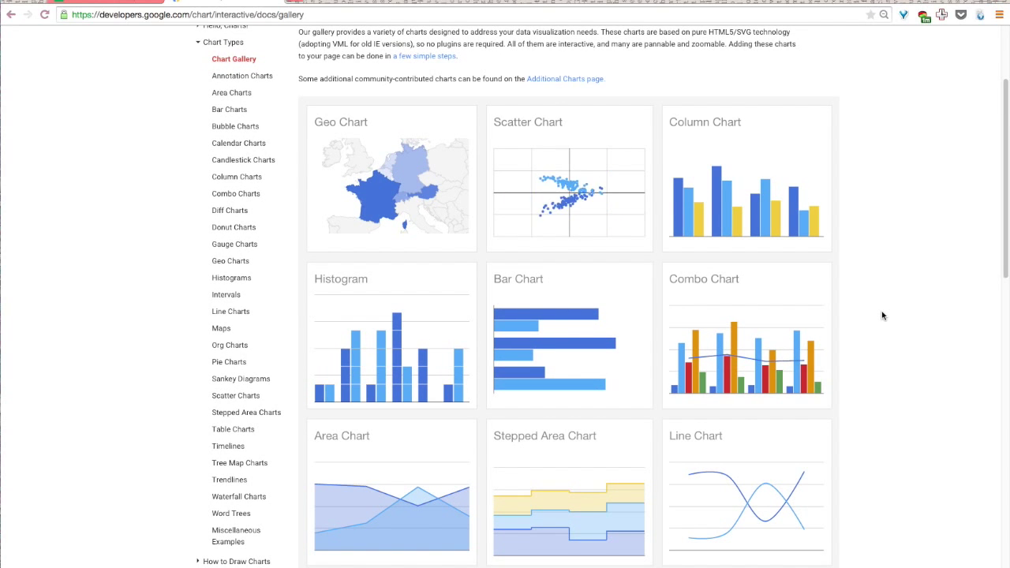
{"action": "scroll", "coordinate": [882, 316], "scroll_direction": "down", "scroll_amount": 1}
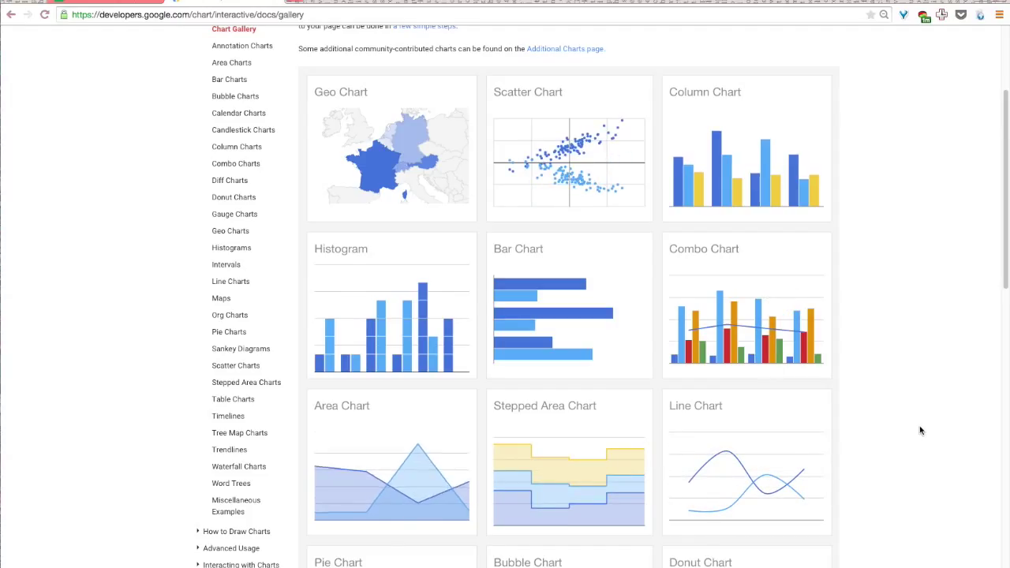
In the life expectancy spreadsheet, open the chart editor for the range A3:E23 and reposition its window to uncover the country names.
{"action": "key", "text": "ctrl+Tab"}
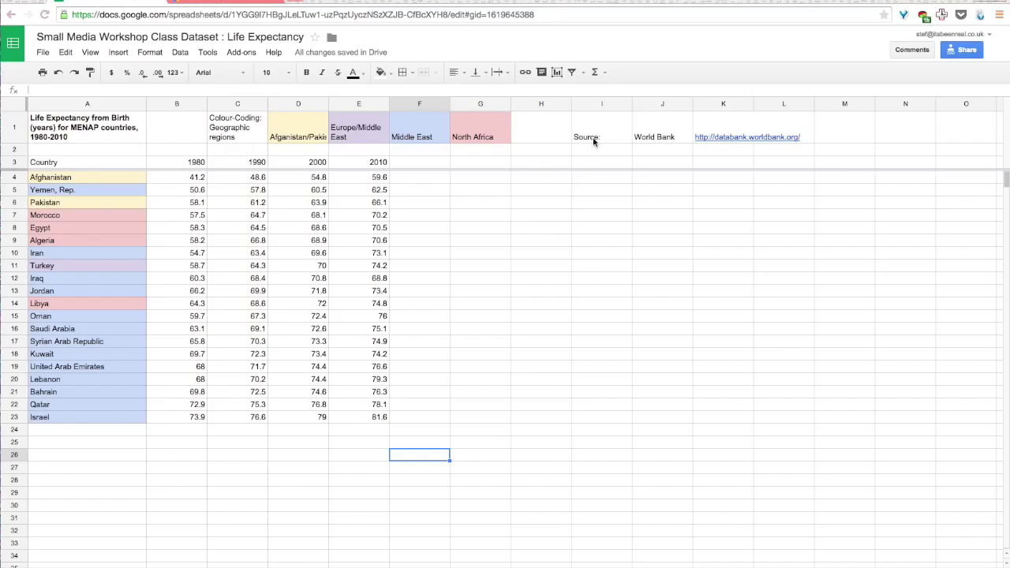
{"action": "left_click", "coordinate": [44, 163]}
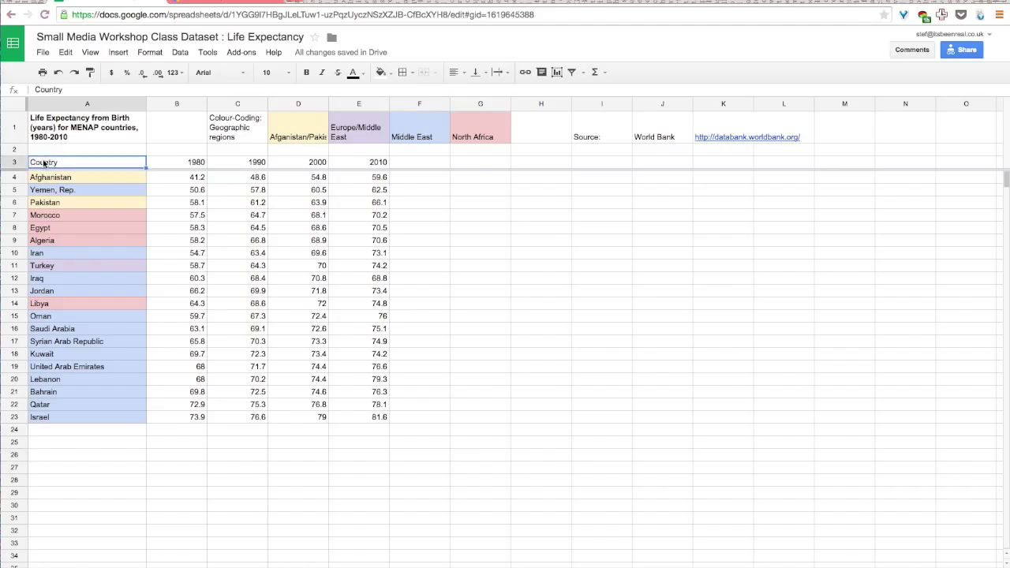
{"action": "left_click", "coordinate": [368, 418], "text": "shift"}
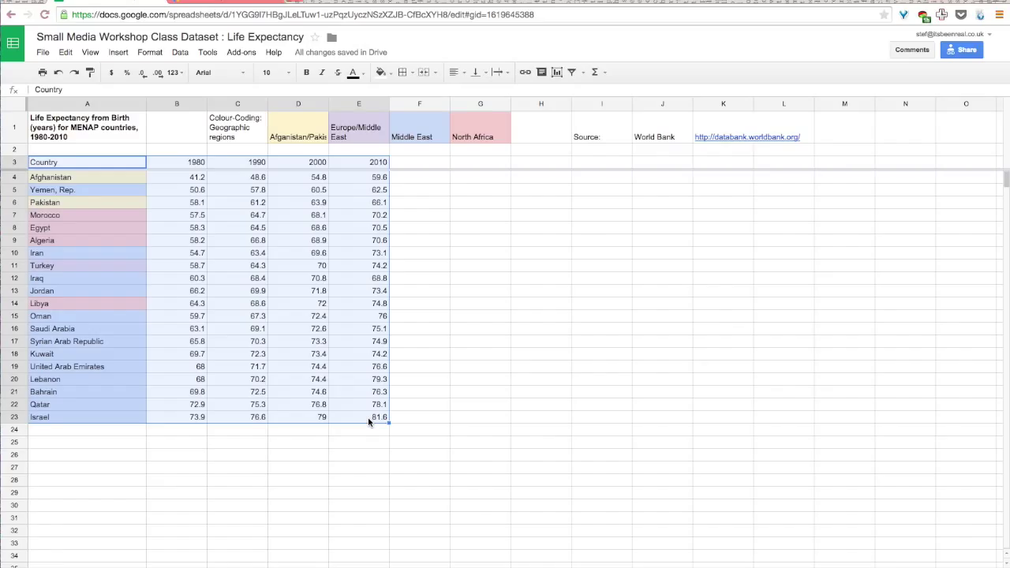
{"action": "left_click", "coordinate": [557, 73]}
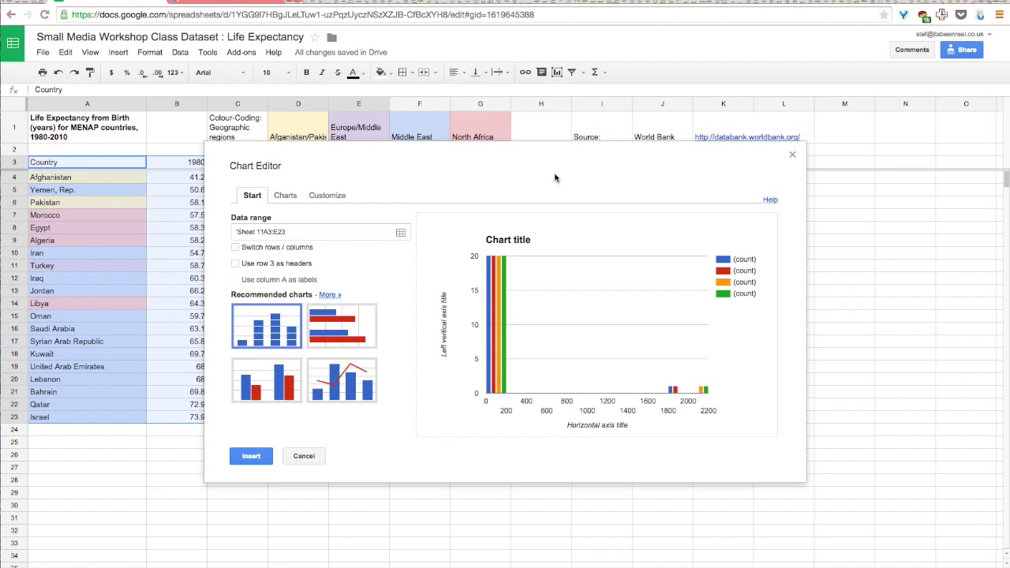
{"action": "left_click_drag", "start_coordinate": [498, 160], "coordinate": [690, 185]}
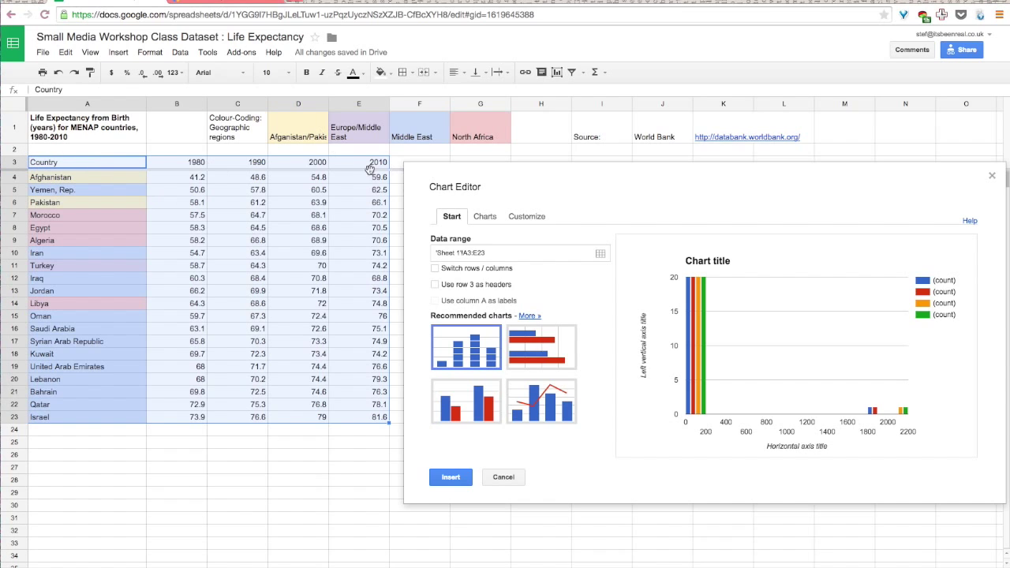
{"action": "left_click_drag", "start_coordinate": [605, 183], "coordinate": [505, 166]}
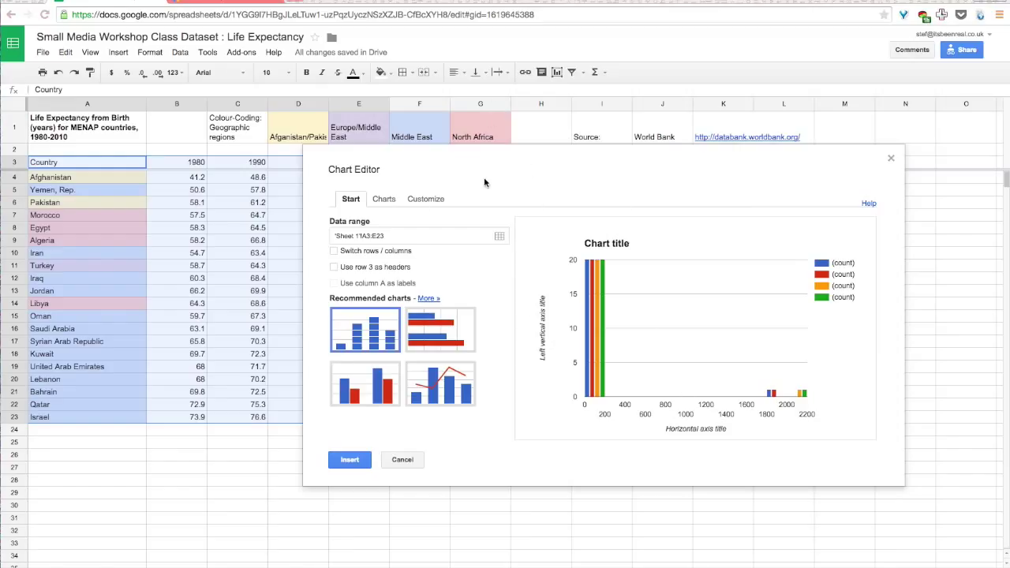
Look over the chart editor's chart types and customization options, and return to its data range settings.
{"action": "left_click", "coordinate": [385, 202]}
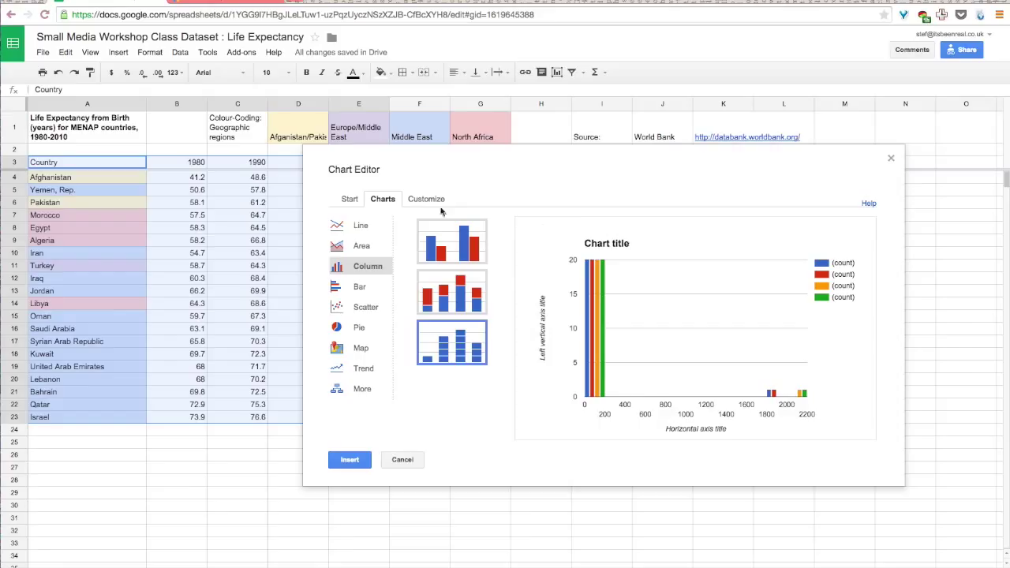
{"action": "left_click", "coordinate": [426, 201]}
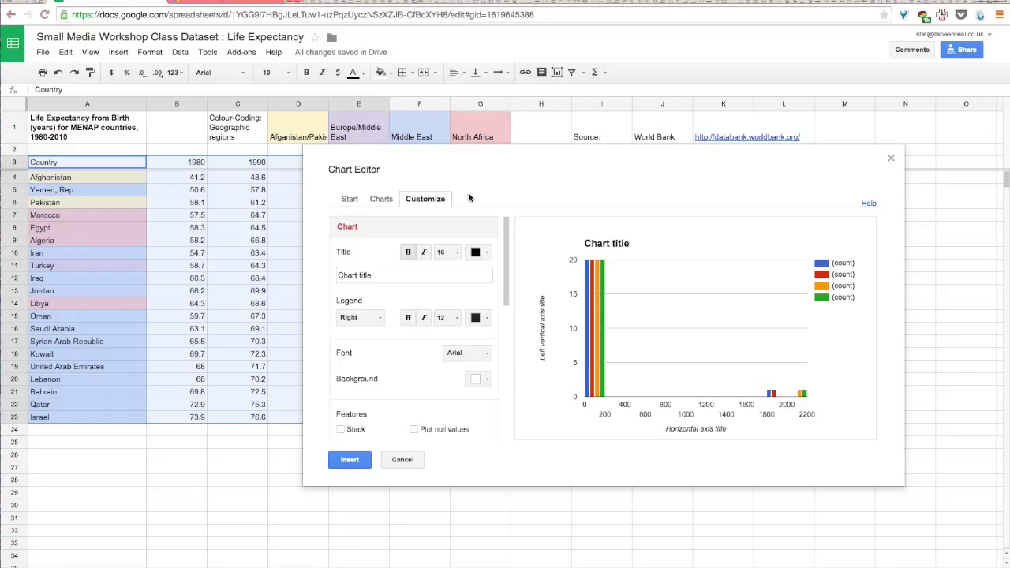
{"action": "left_click", "coordinate": [345, 203]}
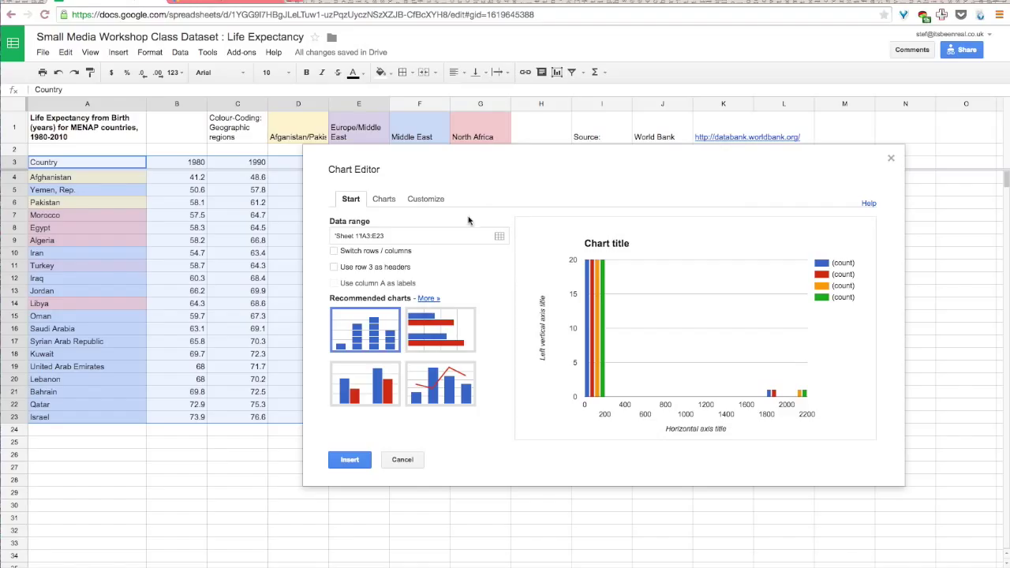
Set the chart to use row 3 as headers, toggling the option to compare the preview with and without it.
{"action": "left_click", "coordinate": [334, 267]}
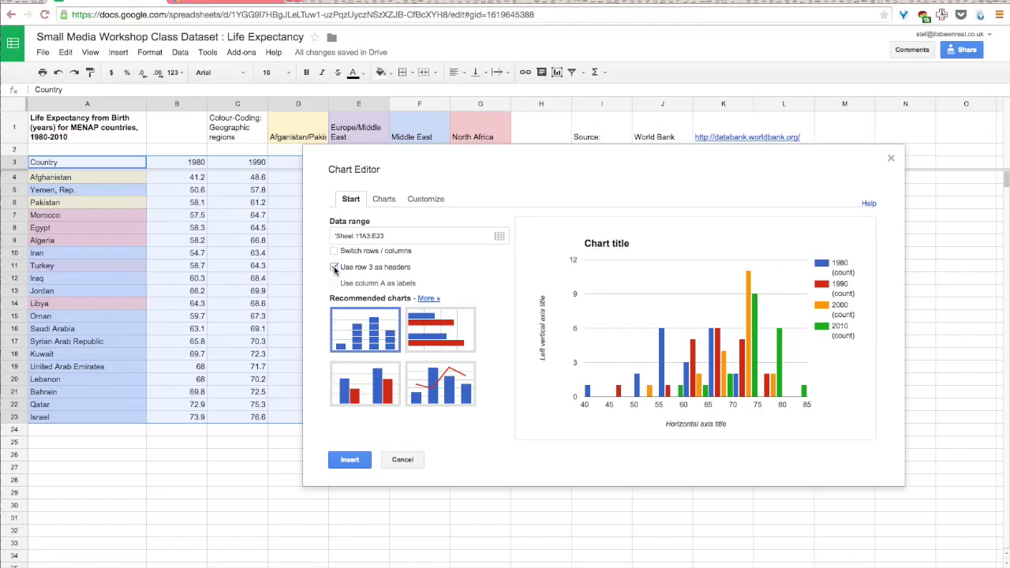
{"action": "left_click", "coordinate": [333, 267]}
{"action": "left_click", "coordinate": [333, 268]}
{"action": "left_click", "coordinate": [334, 267]}
{"action": "left_click", "coordinate": [334, 267]}
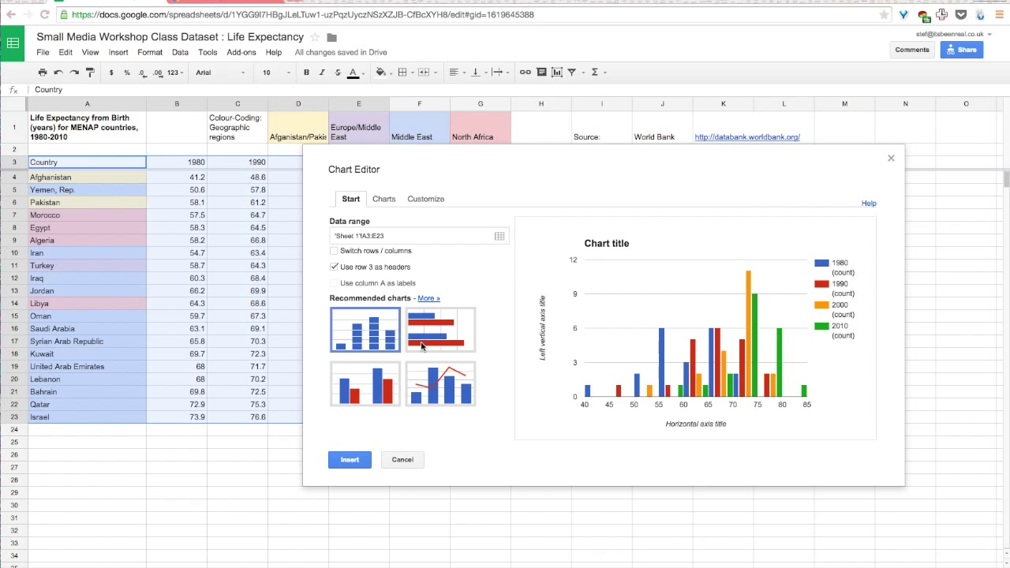
Preview the line, smooth line, combo and radar chart variants, and return to the plain line chart.
{"action": "left_click", "coordinate": [427, 299]}
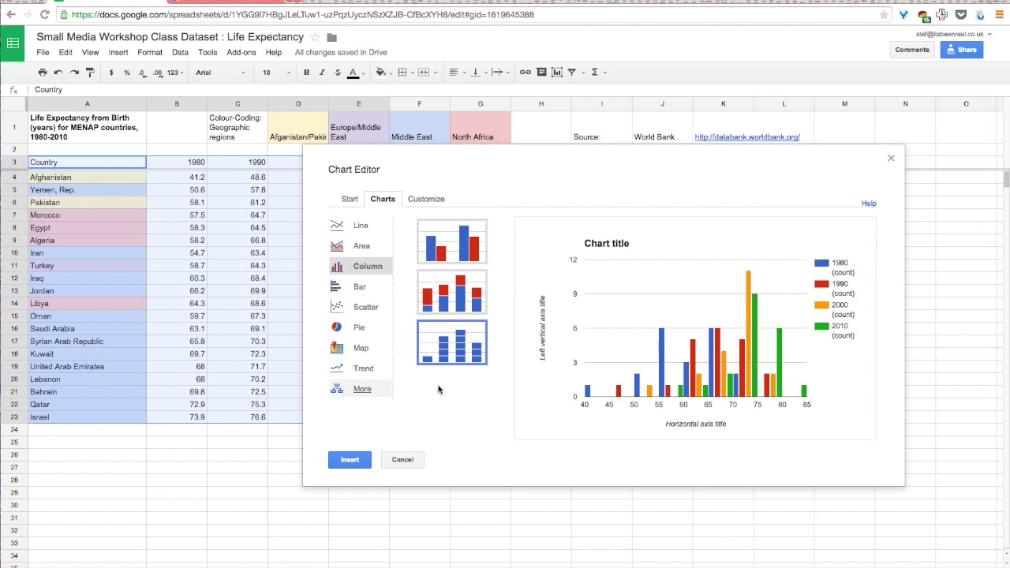
{"action": "left_click", "coordinate": [378, 228]}
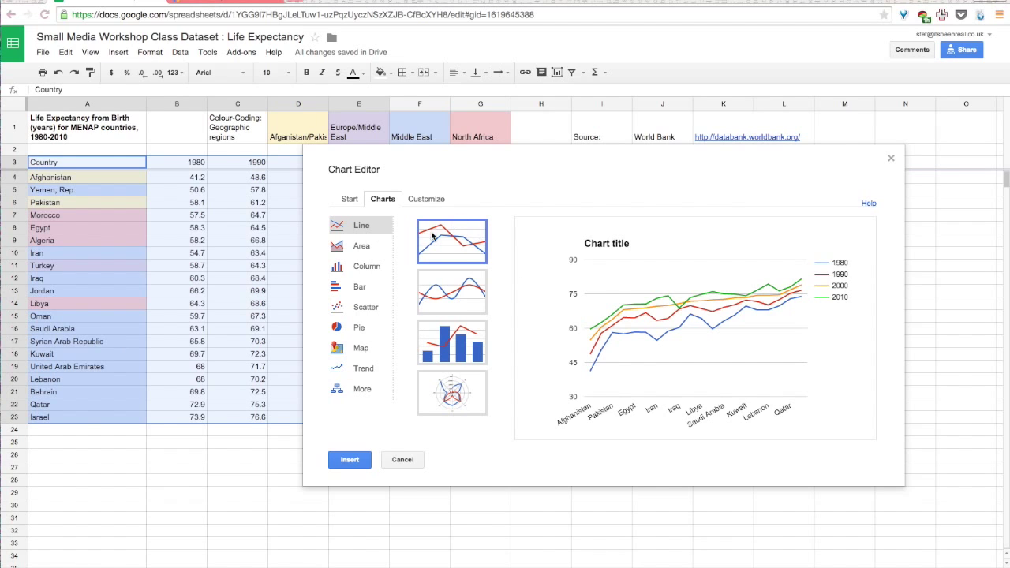
{"action": "left_click", "coordinate": [436, 303]}
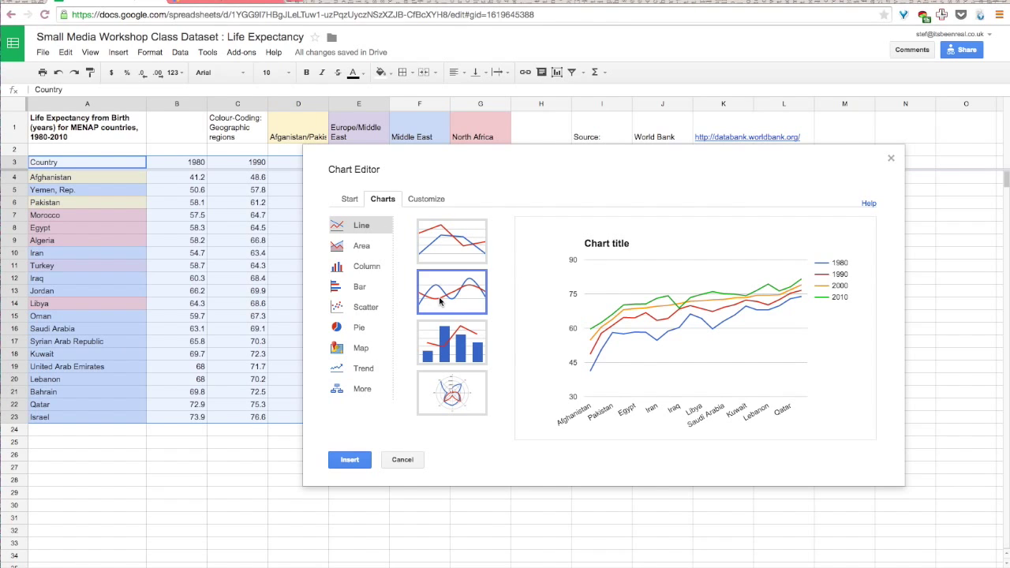
{"action": "left_click", "coordinate": [453, 341]}
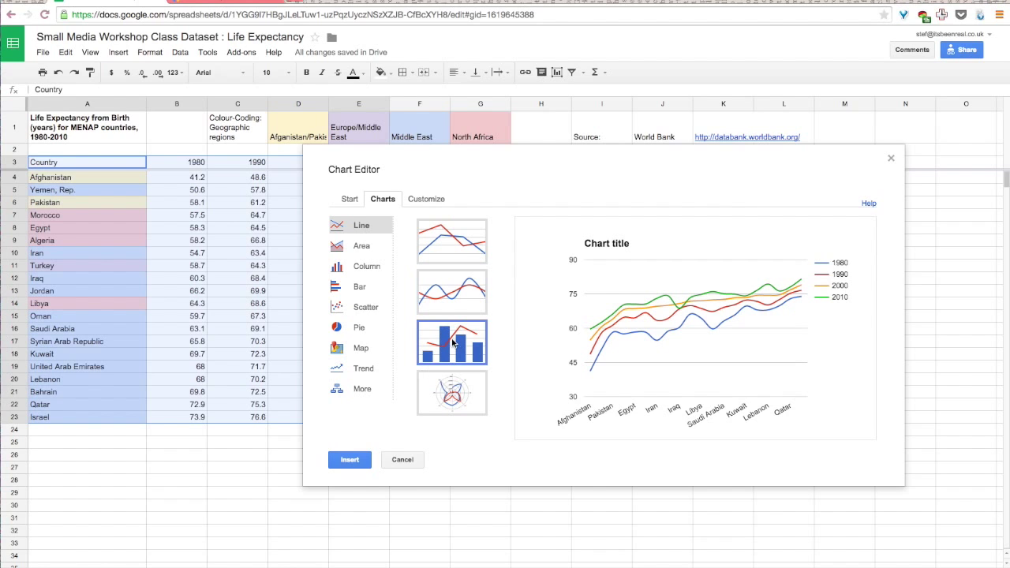
{"action": "left_click", "coordinate": [451, 377]}
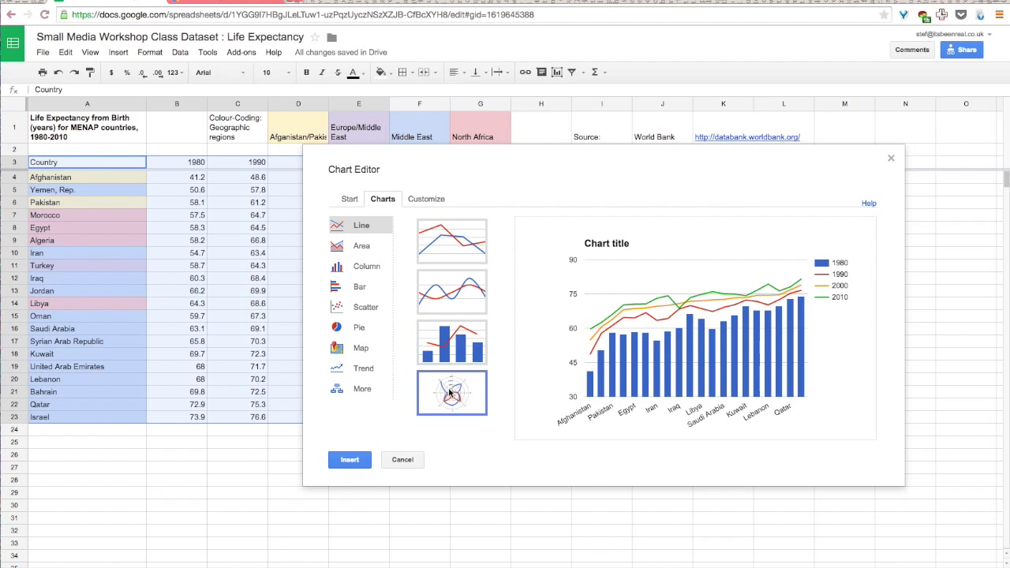
{"action": "left_click", "coordinate": [444, 245]}
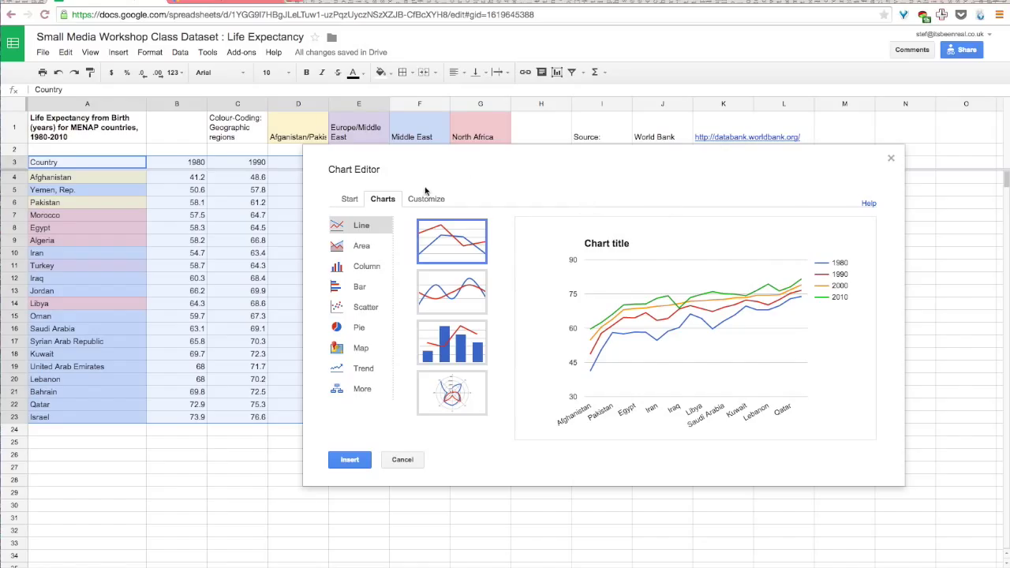
Try the area and stacked area charts for the life expectancy data, and select the stepped area chart.
{"action": "left_click", "coordinate": [362, 247]}
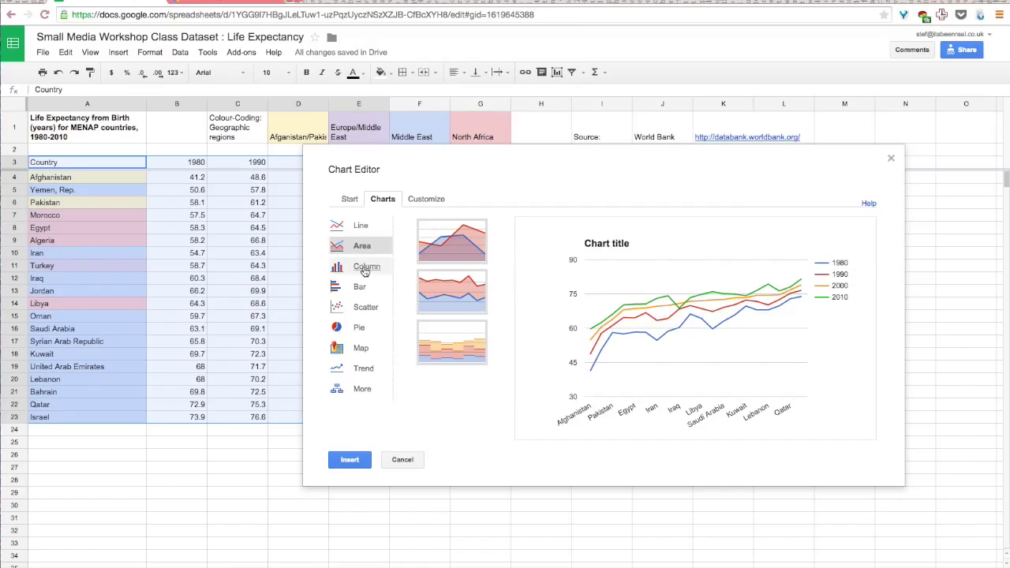
{"action": "left_click", "coordinate": [456, 237]}
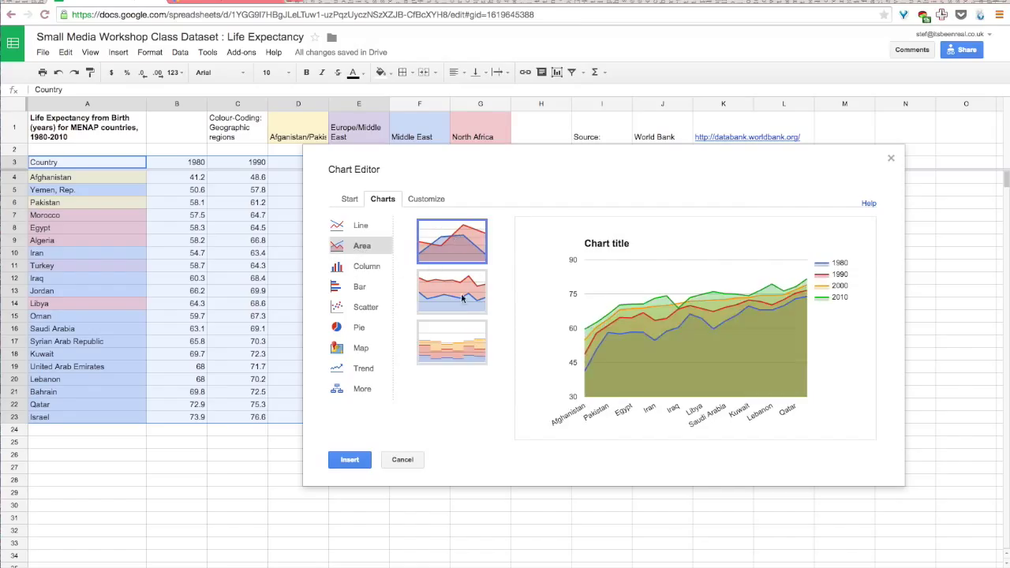
{"action": "left_click", "coordinate": [462, 305]}
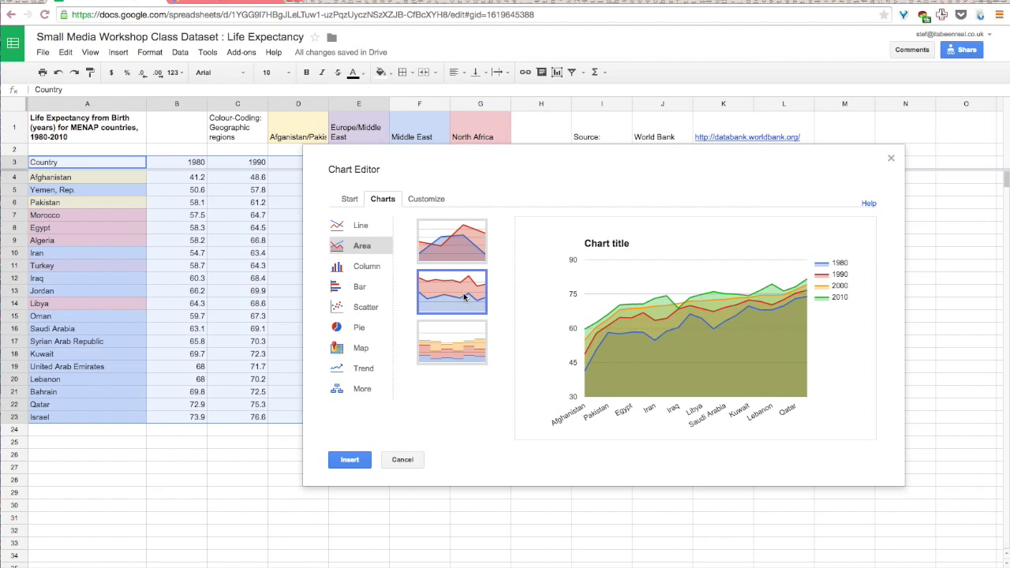
{"action": "left_click", "coordinate": [456, 345]}
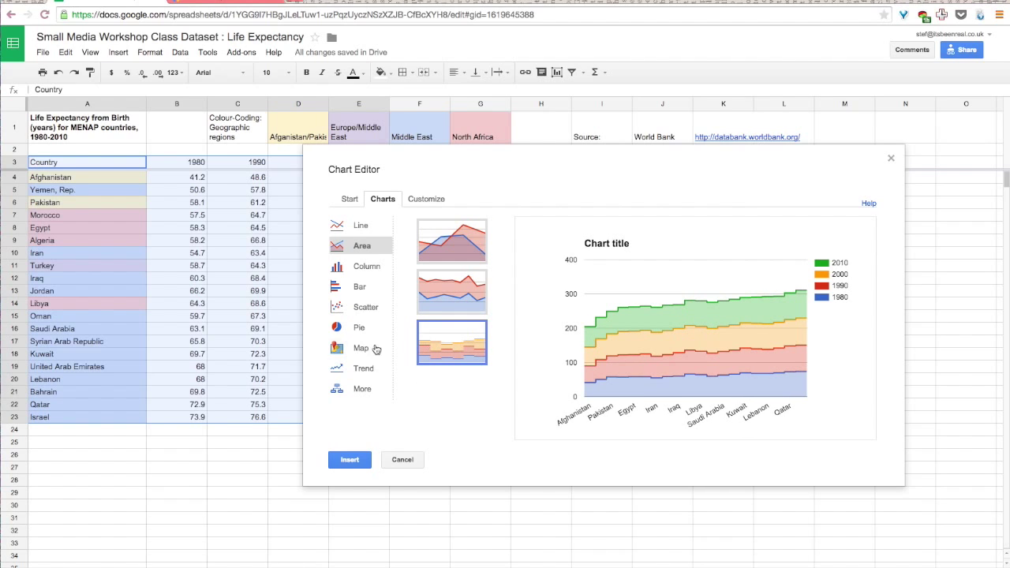
Preview the scatter chart and the three pie chart variants for the data, and open the pie chart's live example.
{"action": "left_click", "coordinate": [364, 307]}
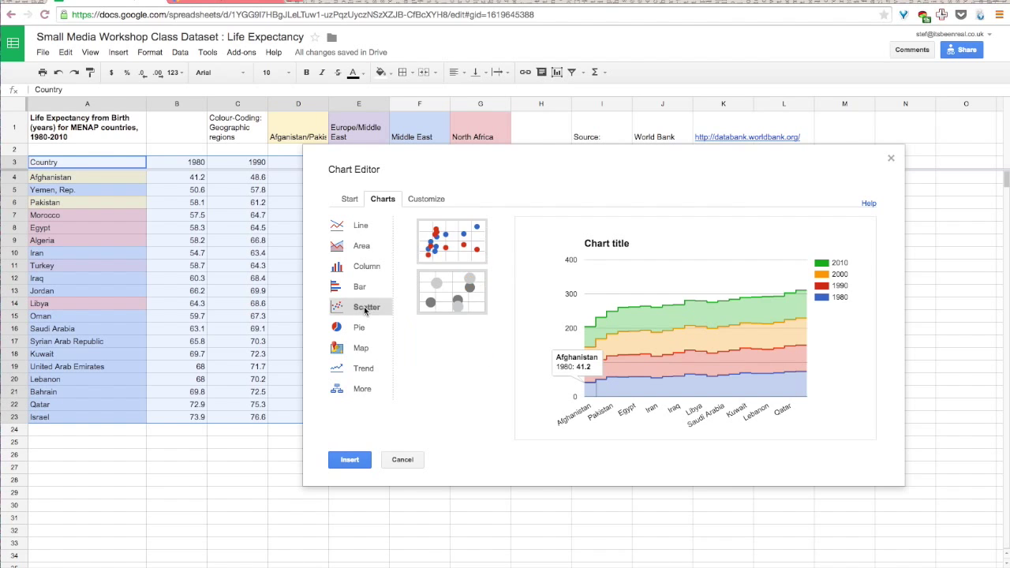
{"action": "left_click", "coordinate": [459, 252]}
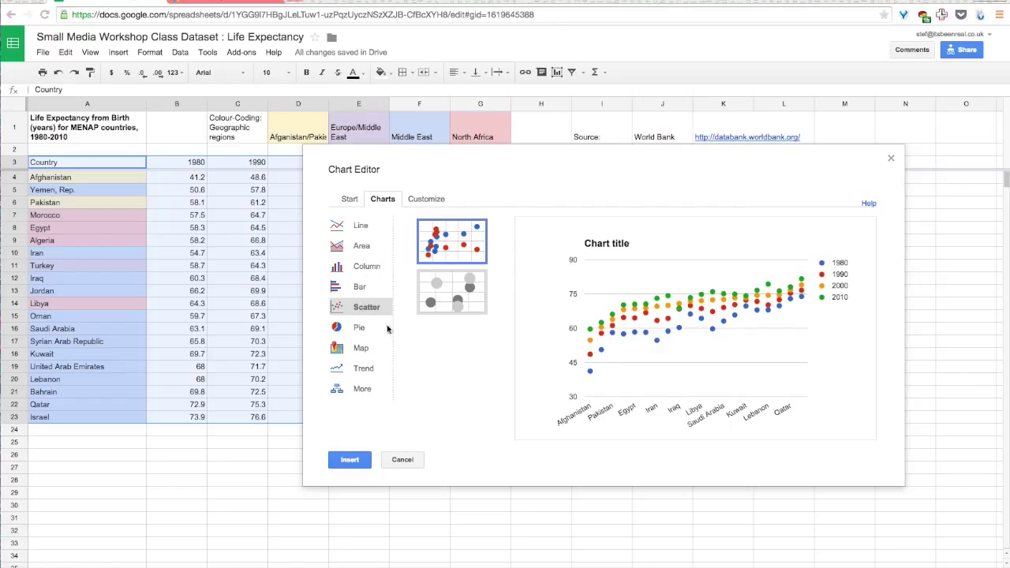
{"action": "left_click", "coordinate": [358, 328]}
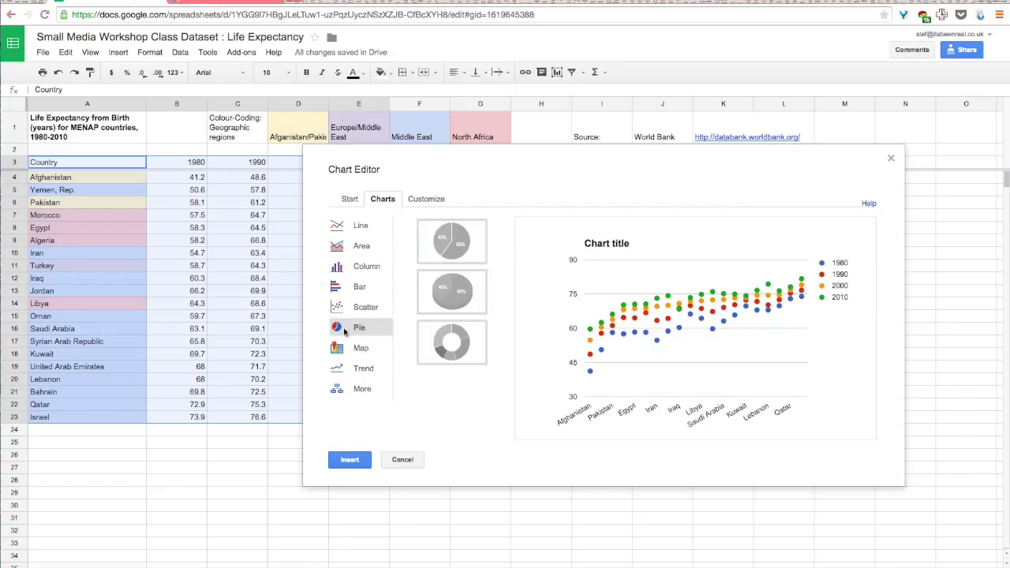
{"action": "left_click", "coordinate": [454, 235]}
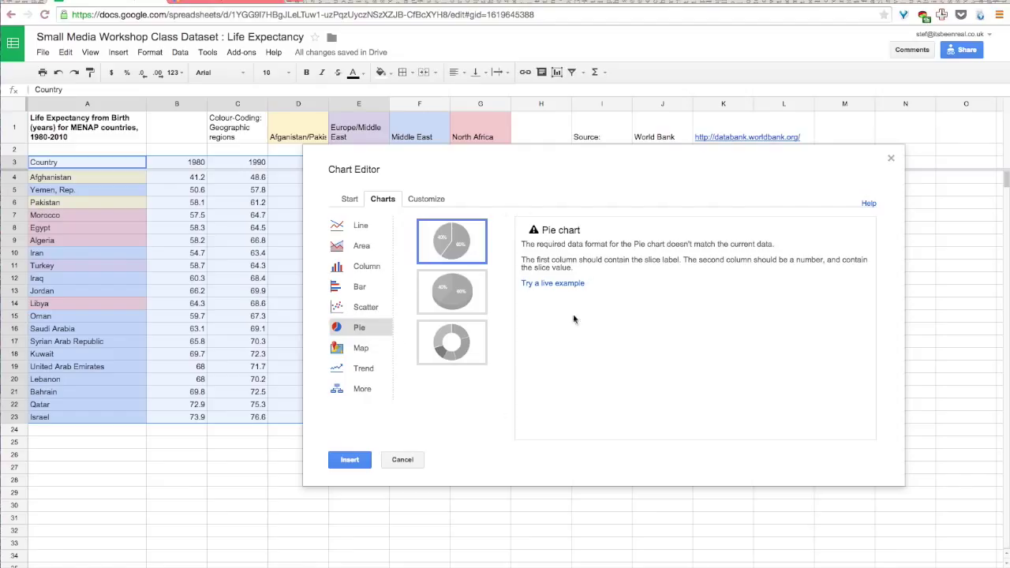
{"action": "left_click", "coordinate": [465, 301]}
{"action": "left_click", "coordinate": [471, 346]}
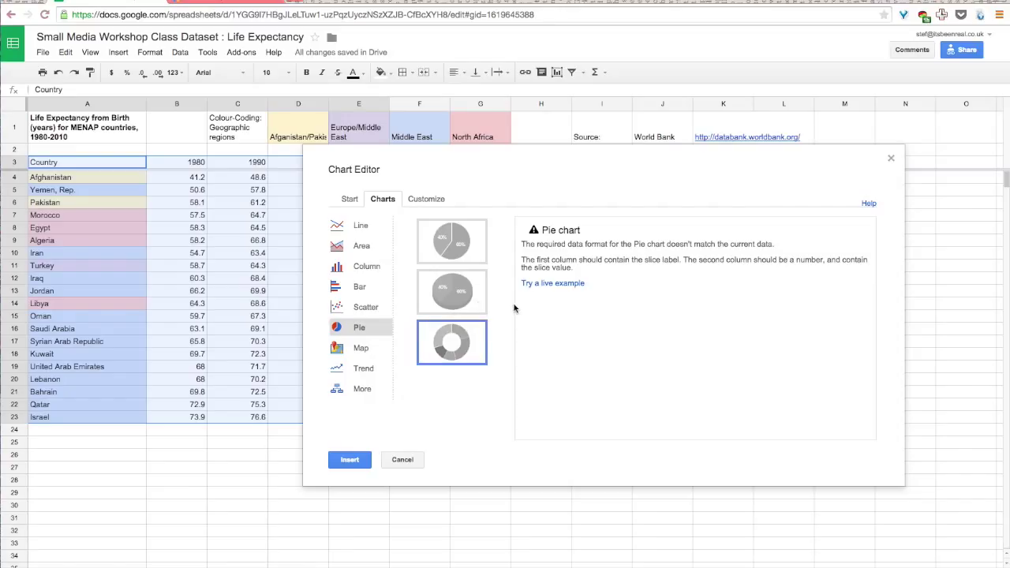
{"action": "left_click", "coordinate": [552, 283]}
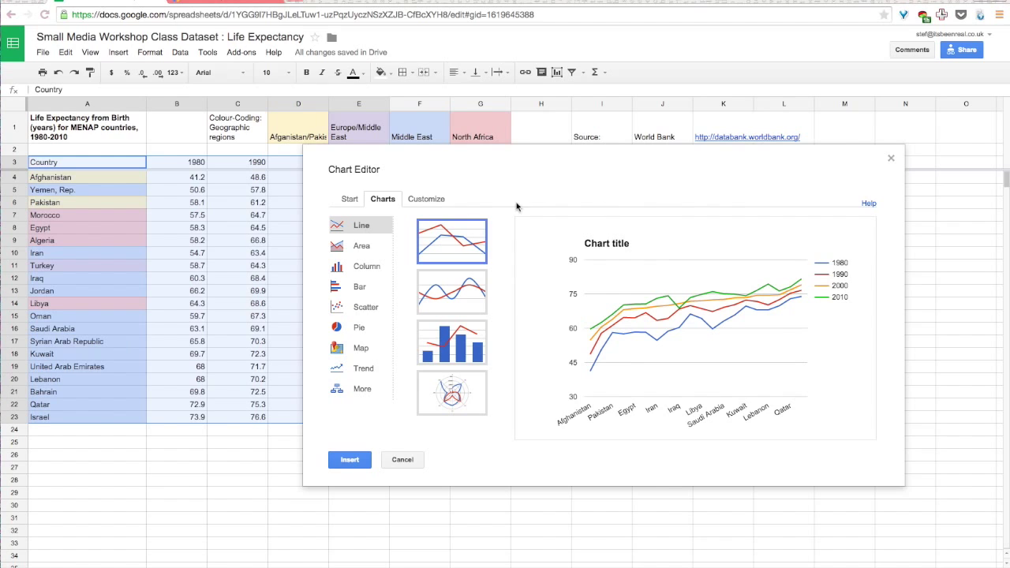
Switch the line chart's rows and columns, toggling the option to compare both versions of the preview.
{"action": "left_click", "coordinate": [347, 202]}
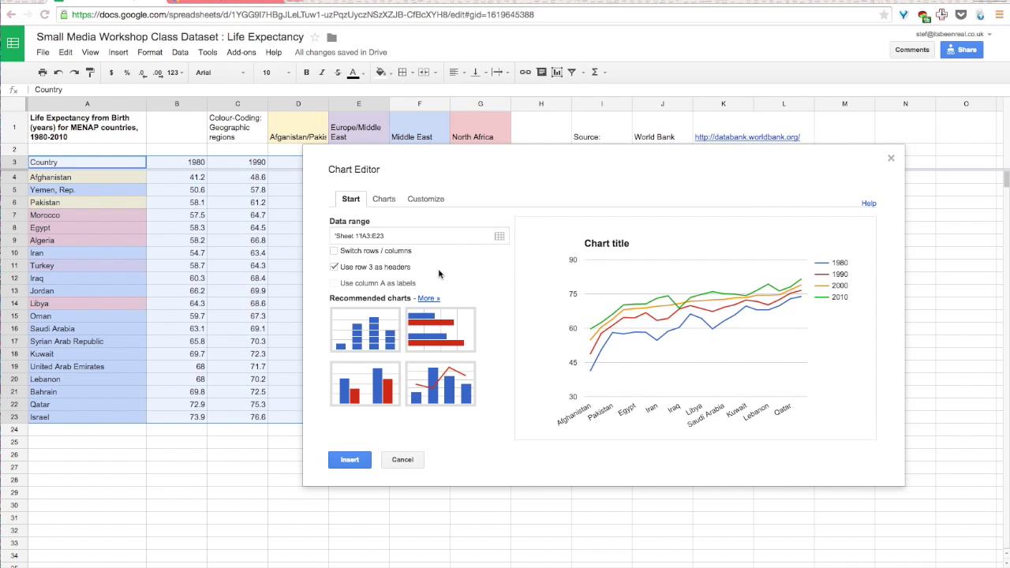
{"action": "left_click", "coordinate": [335, 254]}
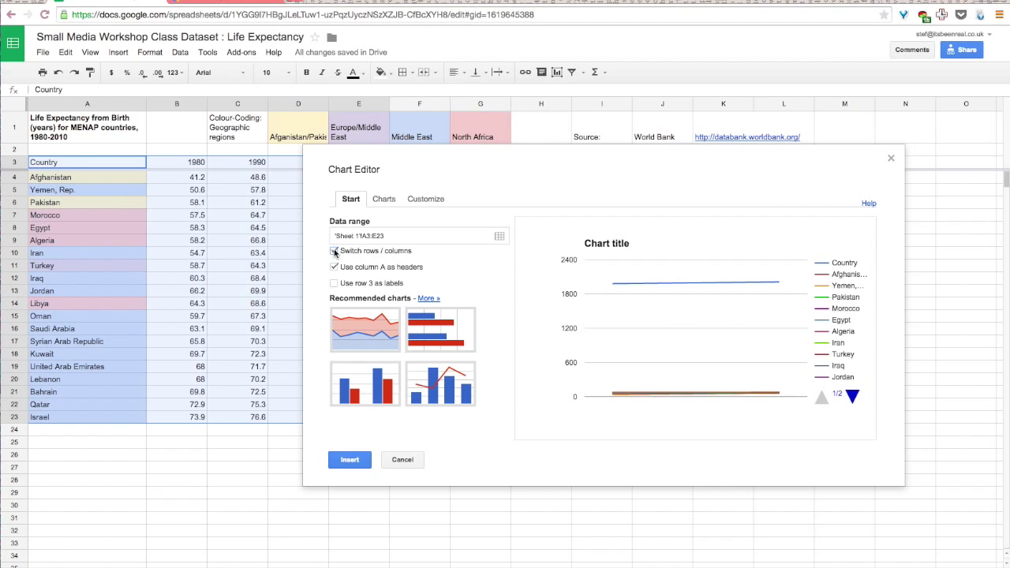
{"action": "left_click", "coordinate": [335, 252]}
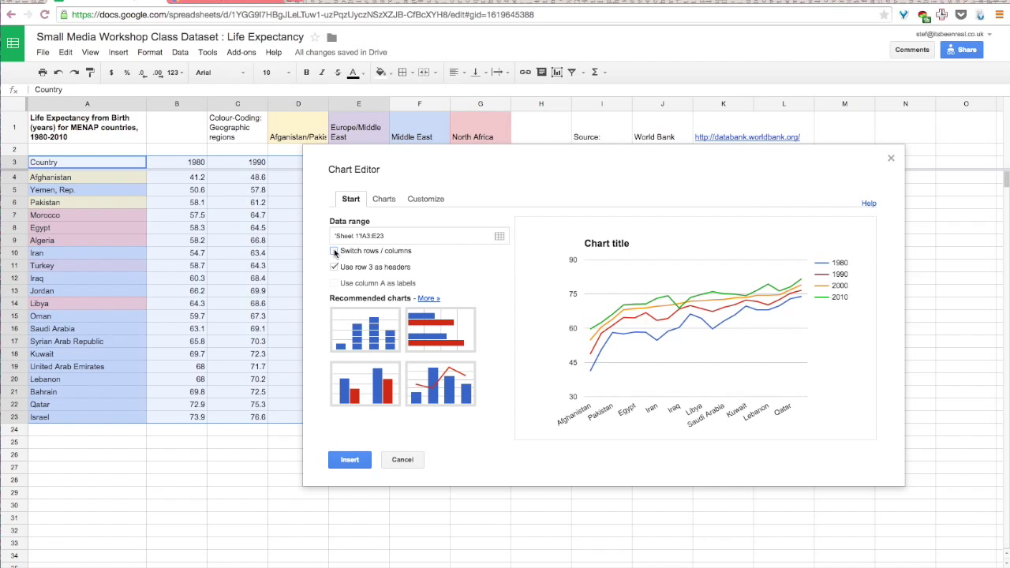
{"action": "left_click", "coordinate": [334, 251]}
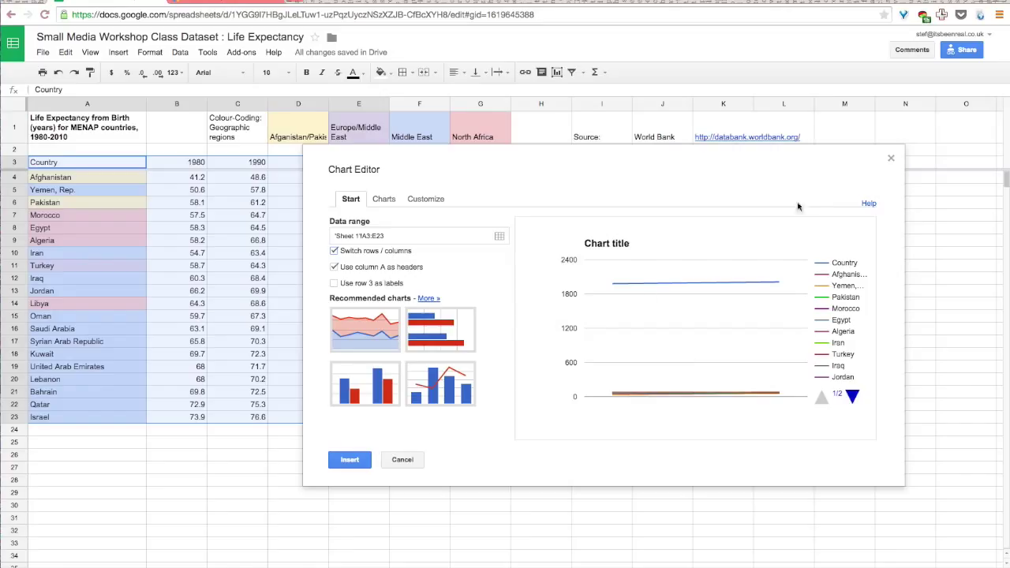
{"action": "left_click", "coordinate": [334, 252]}
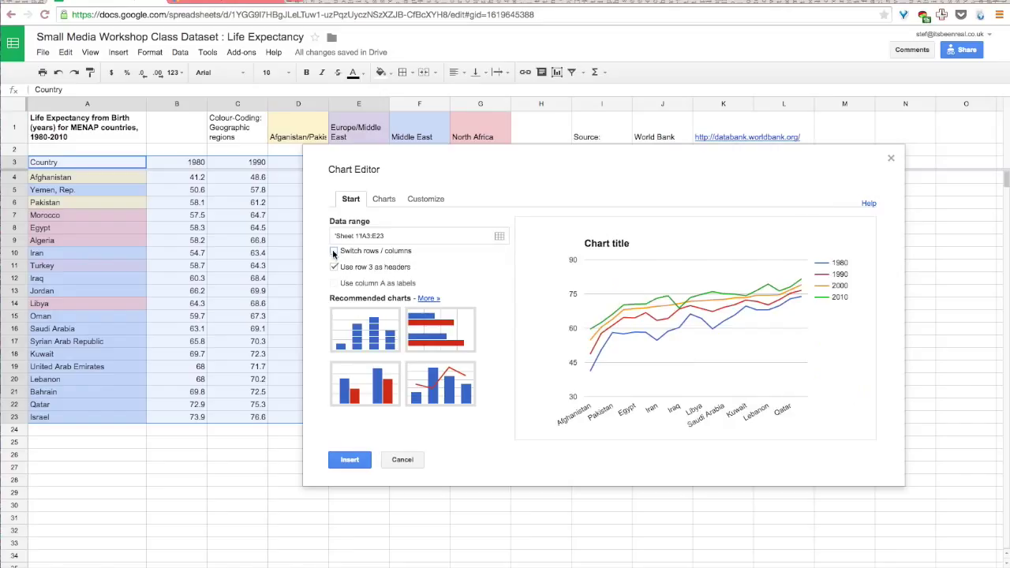
{"action": "left_click", "coordinate": [333, 251]}
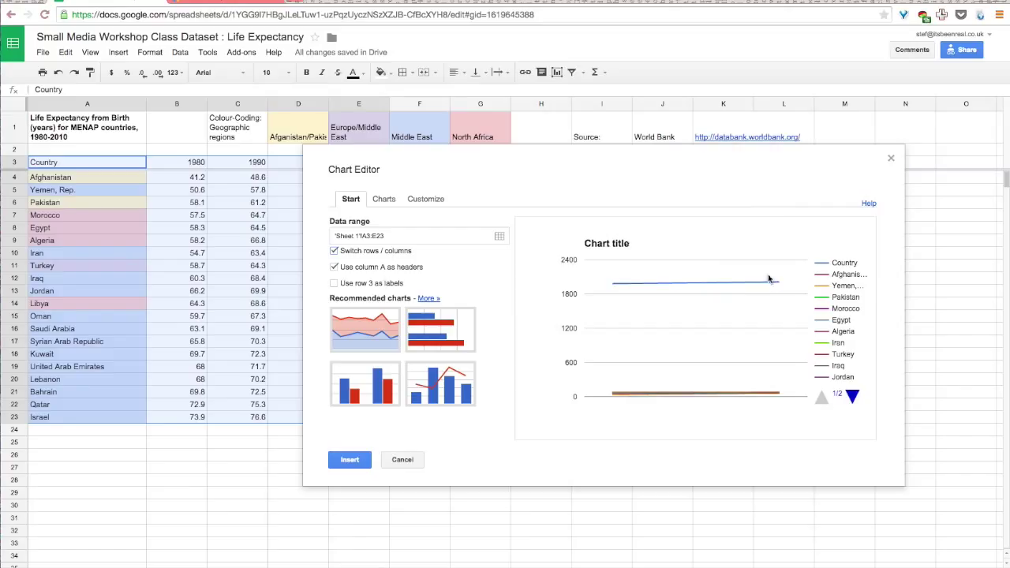
{"action": "mouse_move", "coordinate": [608, 289]}
{"action": "mouse_move", "coordinate": [663, 285]}
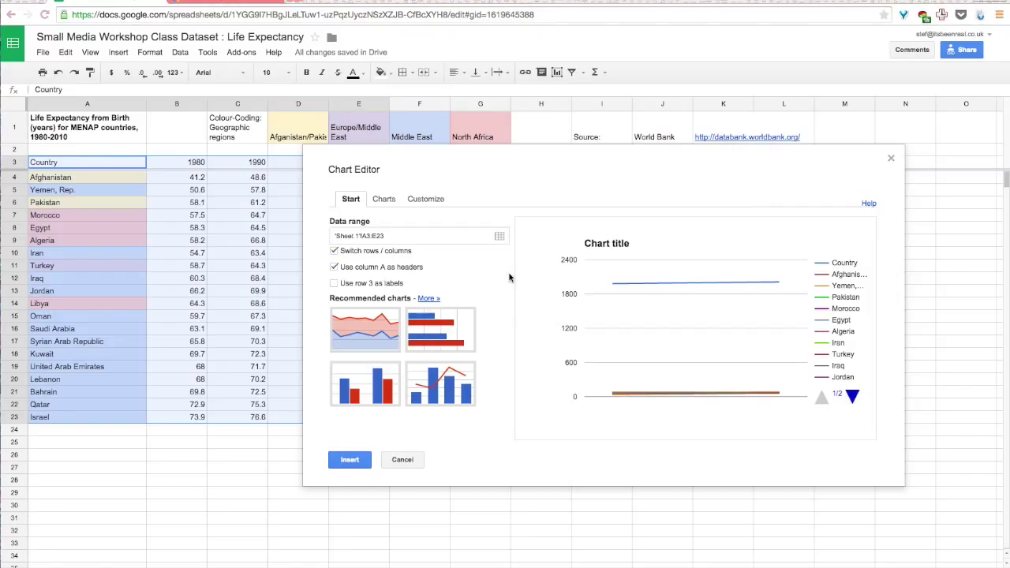
Use row 3 as labels, comparing the preview with and without it and moving the chart editor off the 2000 column.
{"action": "left_click", "coordinate": [334, 284]}
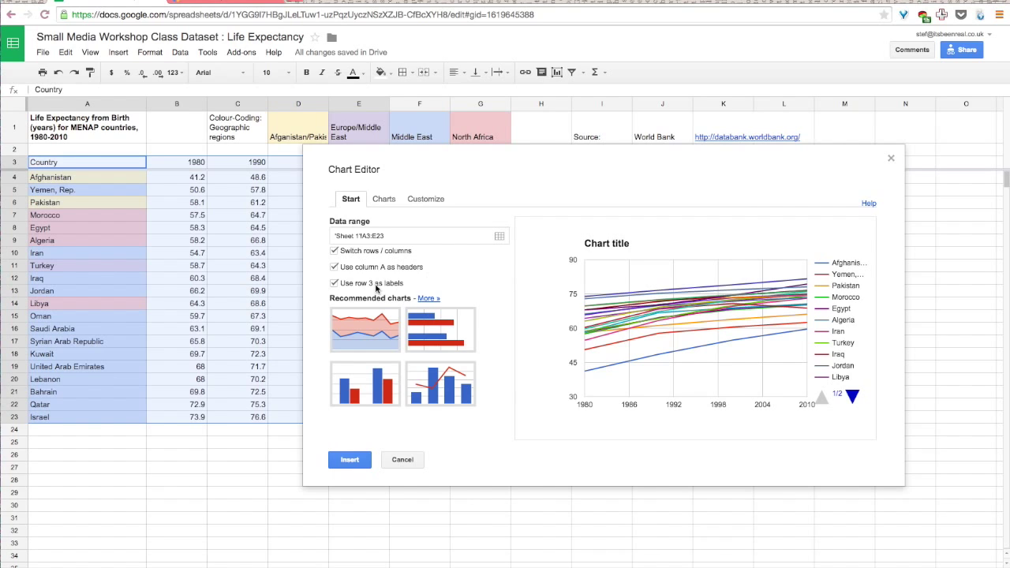
{"action": "left_click", "coordinate": [334, 284]}
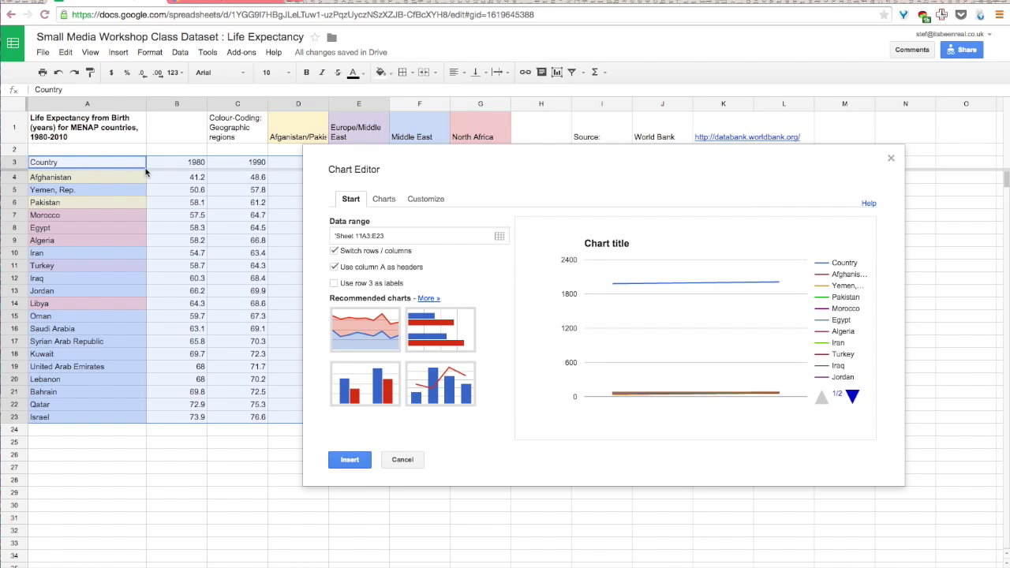
{"action": "left_click_drag", "start_coordinate": [334, 156], "coordinate": [410, 157]}
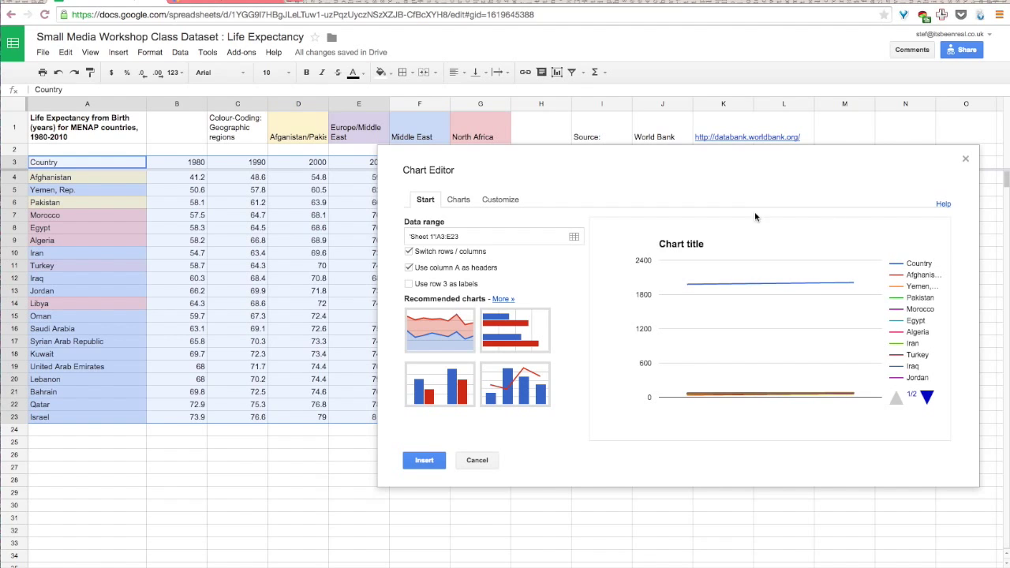
{"action": "left_click", "coordinate": [409, 284]}
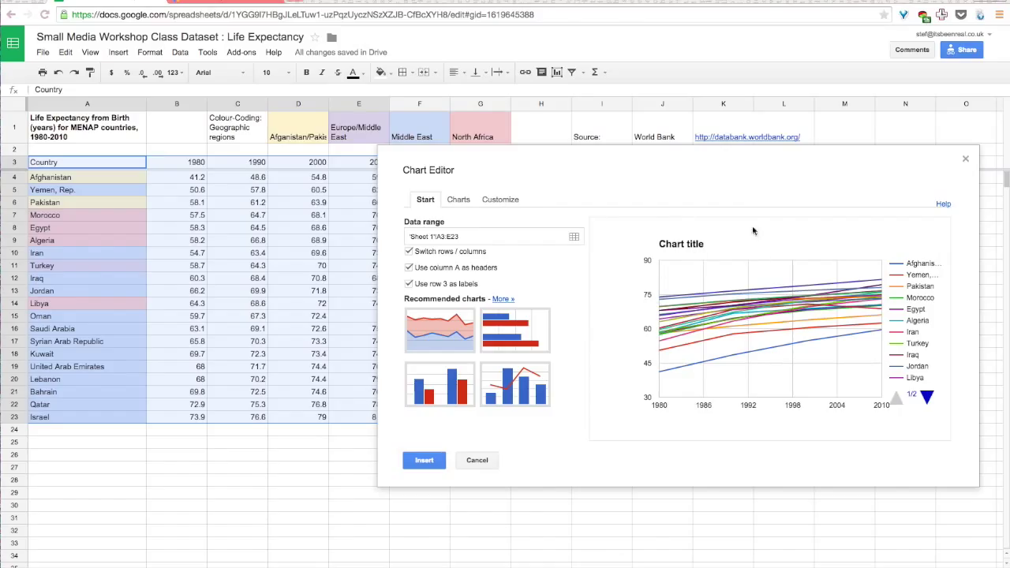
Look over the chart's customization options and set the chart title to "The Iraq War's Impact on Life".
{"action": "left_click", "coordinate": [500, 202]}
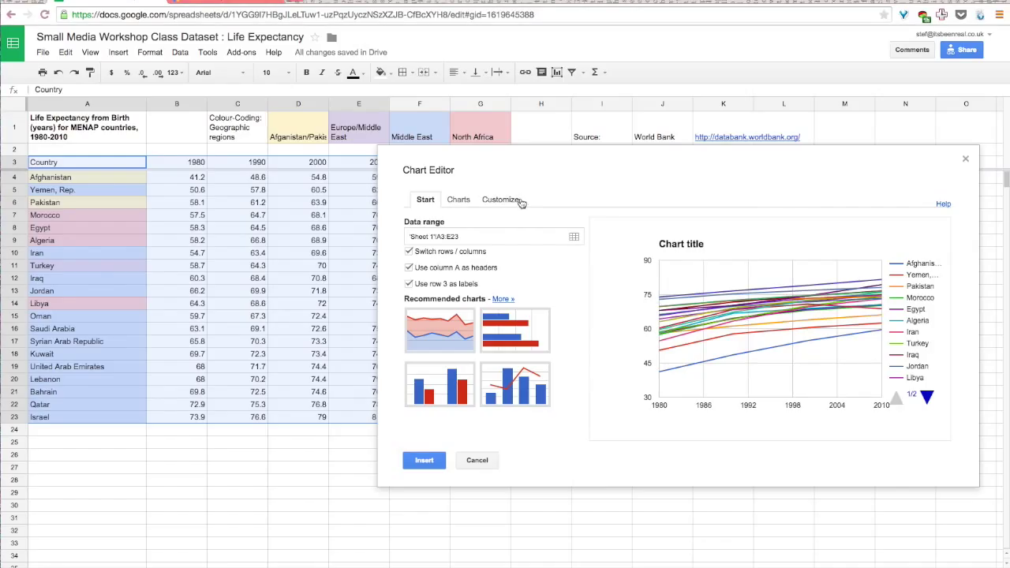
{"action": "left_click", "coordinate": [505, 202]}
{"action": "left_click", "coordinate": [507, 202]}
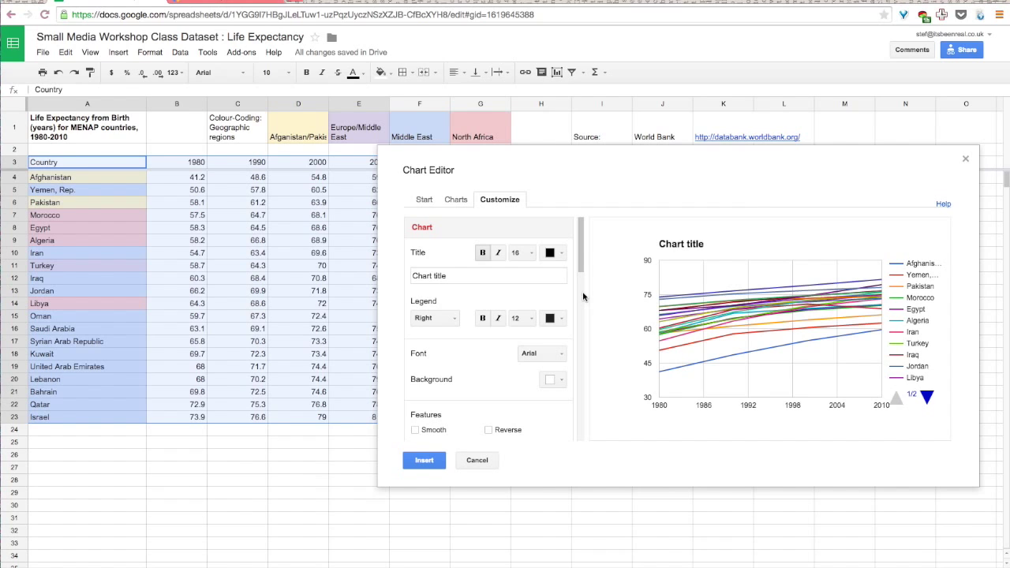
{"action": "mouse_move", "coordinate": [581, 247]}
{"action": "left_mouse_down"}
{"action": "mouse_move", "coordinate": [588, 424]}
{"action": "mouse_move", "coordinate": [578, 239]}
{"action": "left_mouse_up"}
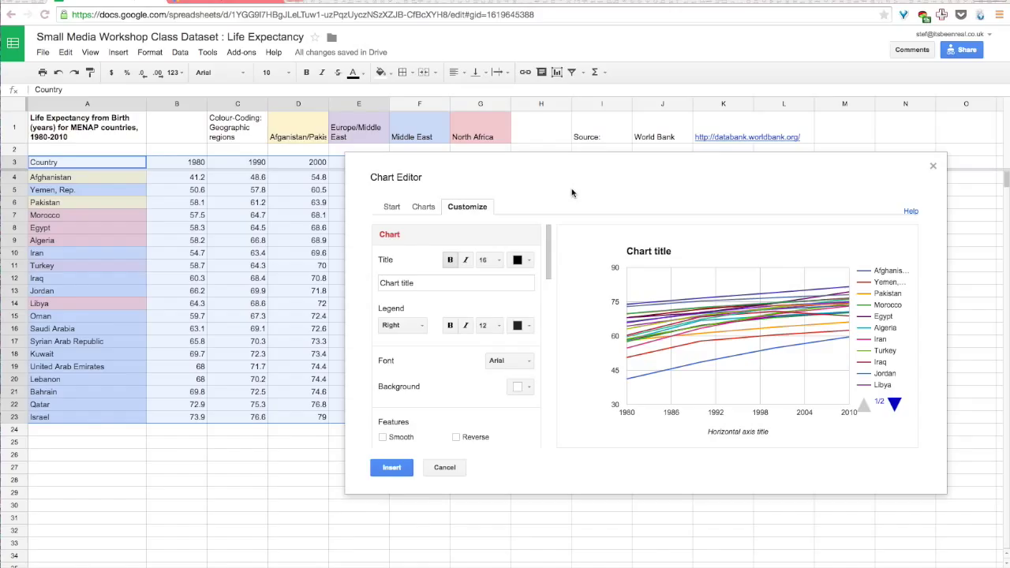
{"action": "left_click", "coordinate": [418, 283]}
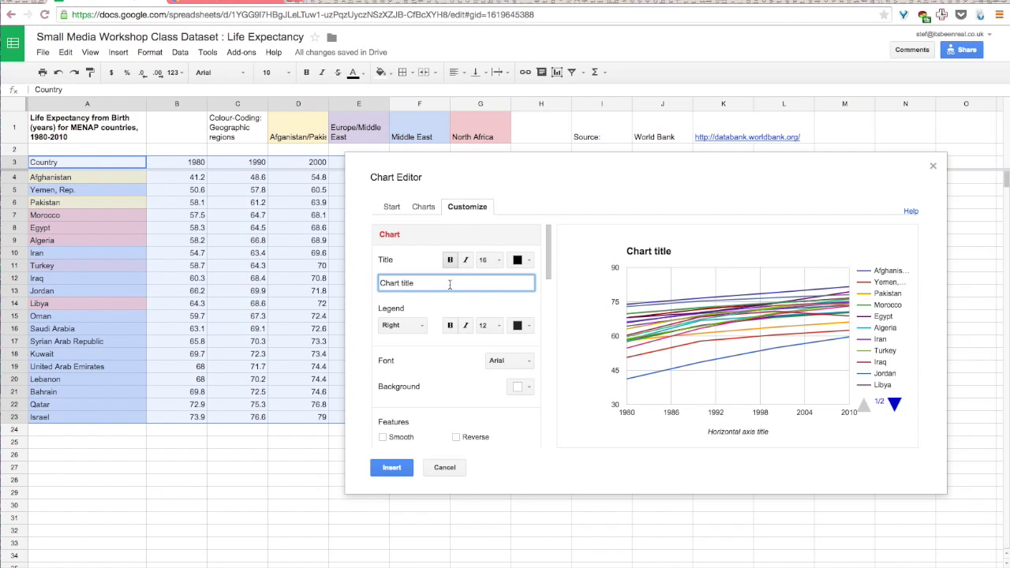
{"action": "left_click_drag", "start_coordinate": [427, 284], "coordinate": [376, 273]}
{"action": "key", "text": "BackSpace"}
{"action": "type", "text": "The Iraq War's Impact on Life"}
{"action": "left_click", "coordinate": [544, 201]}
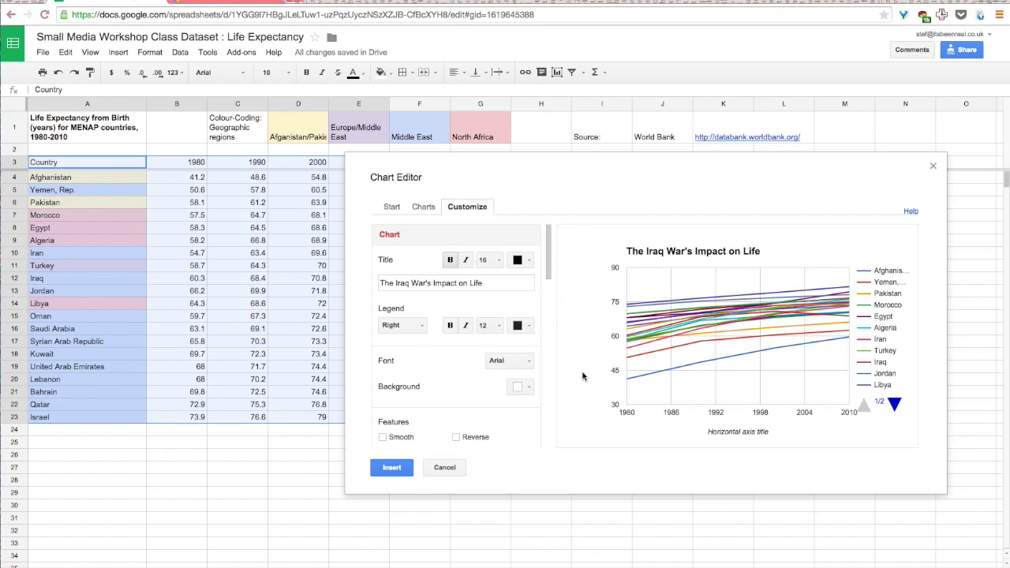
Try the legend positions Bottom, Inside and None, and return the legend to Right.
{"action": "left_click", "coordinate": [423, 328]}
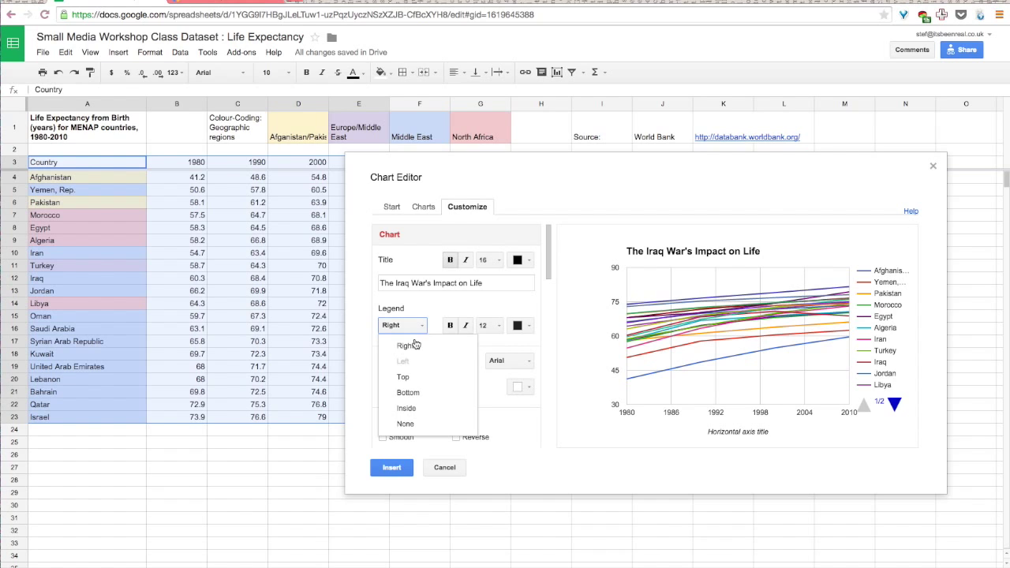
{"action": "left_click", "coordinate": [408, 393]}
{"action": "left_click", "coordinate": [424, 329]}
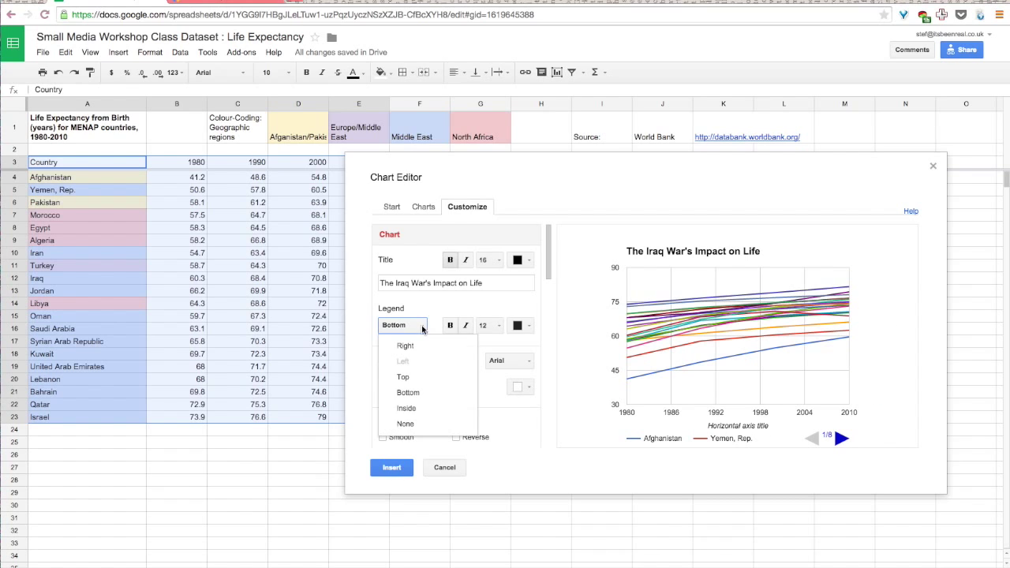
{"action": "left_click", "coordinate": [405, 409]}
{"action": "left_click", "coordinate": [418, 326]}
{"action": "left_click", "coordinate": [406, 424]}
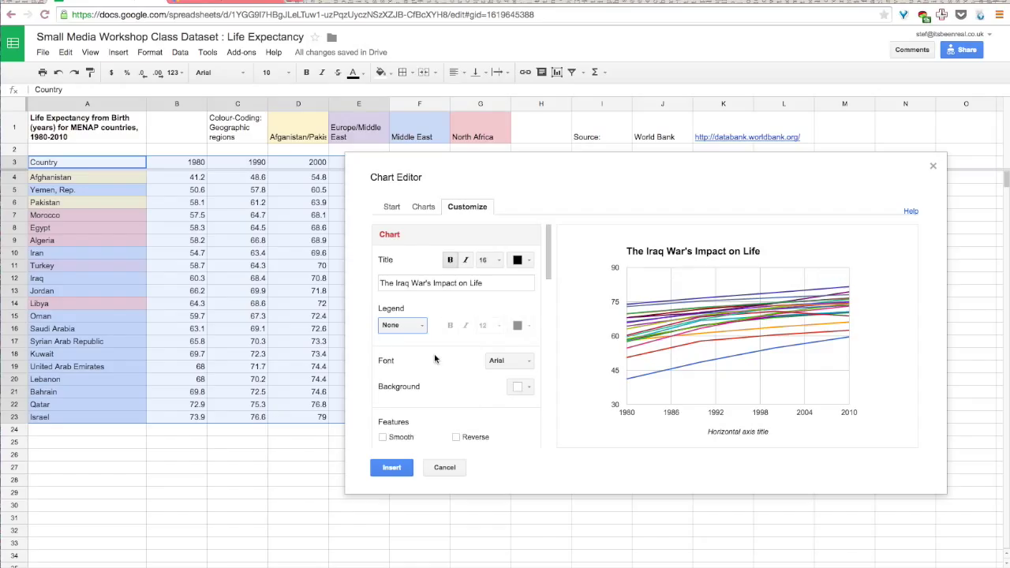
{"action": "left_click", "coordinate": [422, 329]}
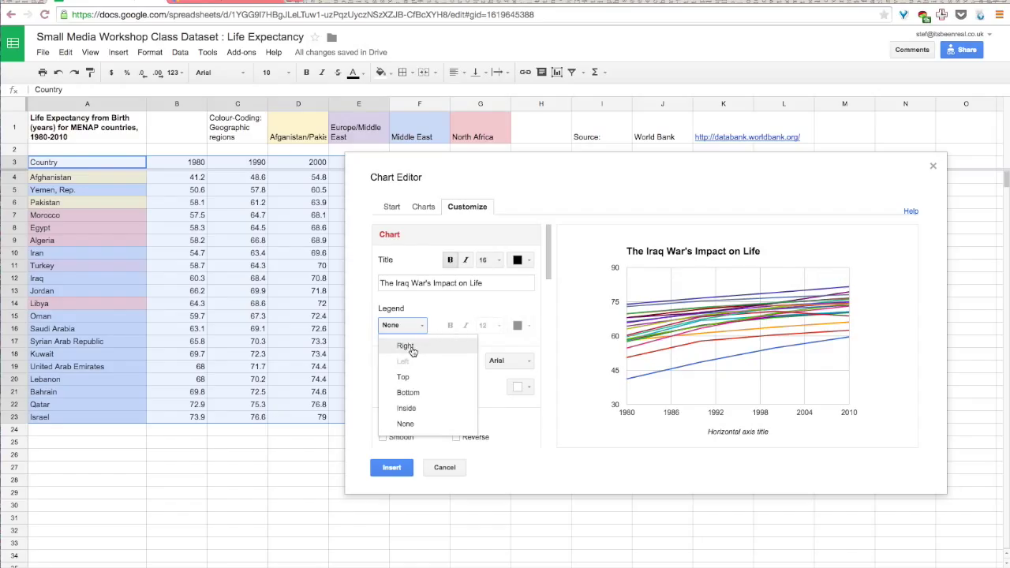
{"action": "left_click", "coordinate": [411, 350]}
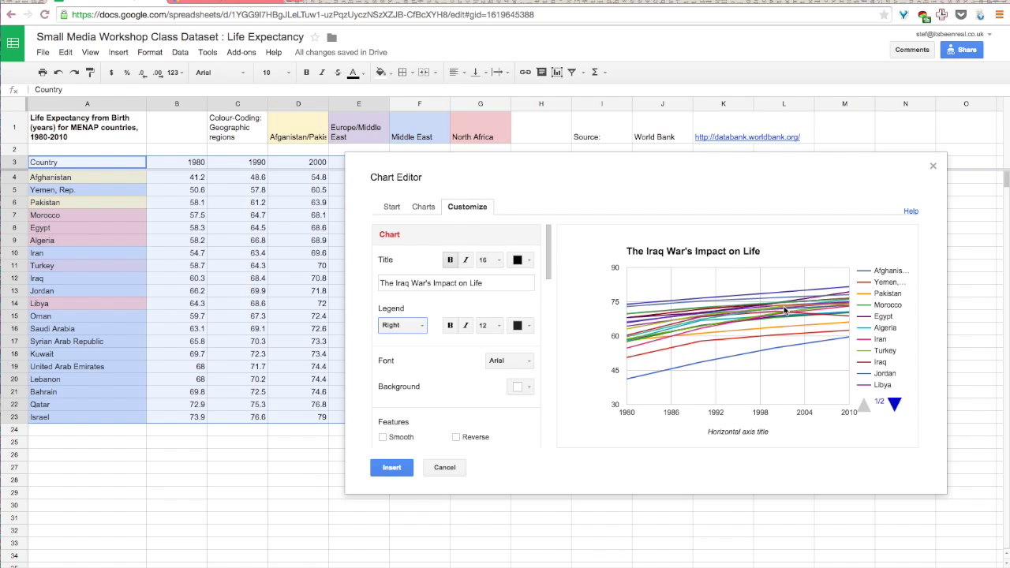
{"action": "mouse_move", "coordinate": [780, 312]}
{"action": "mouse_move", "coordinate": [851, 318]}
{"action": "mouse_move", "coordinate": [849, 289]}
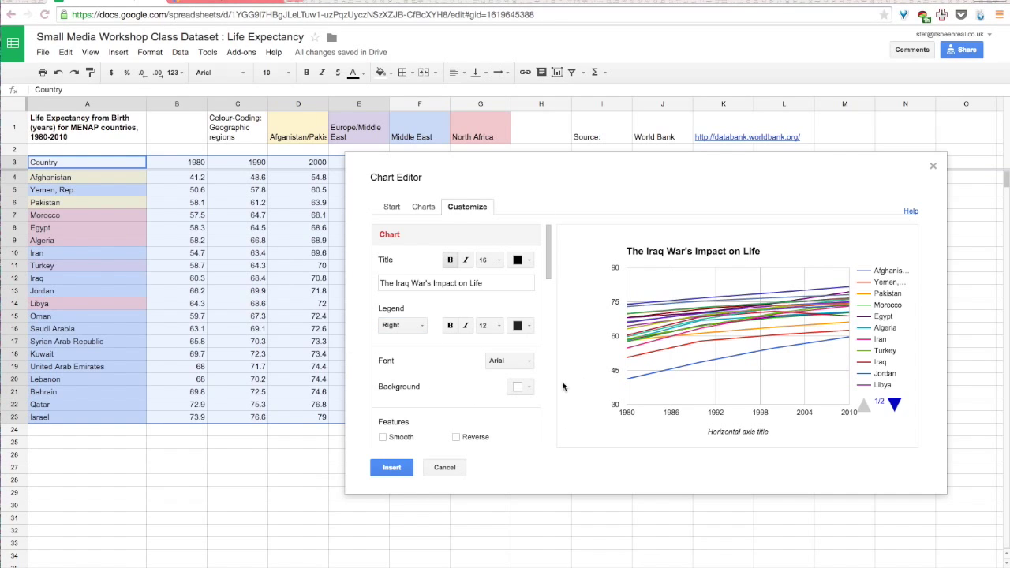
Look through the chart's available fonts and set the font to Sans Serif.
{"action": "scroll", "coordinate": [459, 370], "scroll_direction": "down", "scroll_amount": 1}
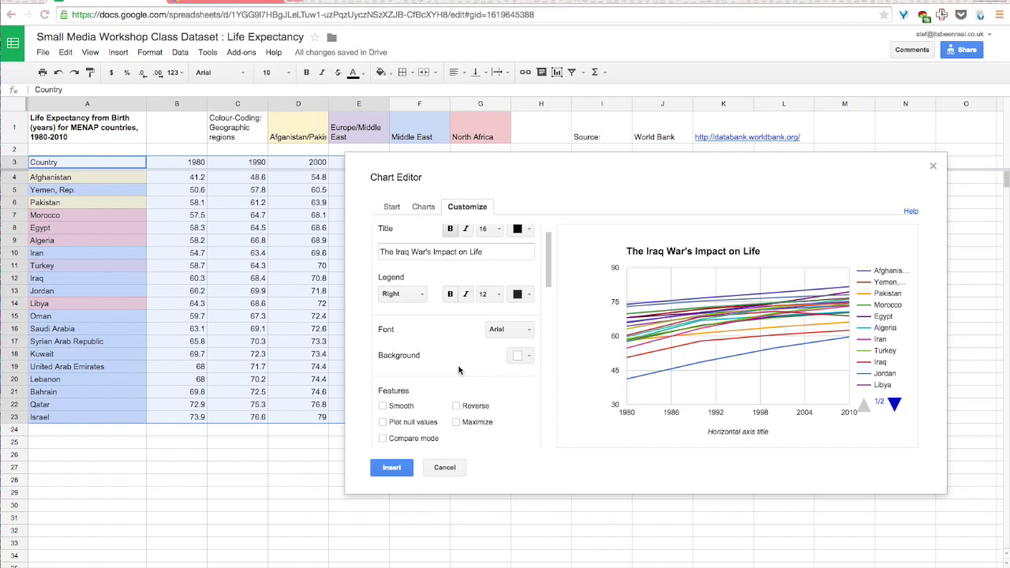
{"action": "left_click", "coordinate": [529, 330]}
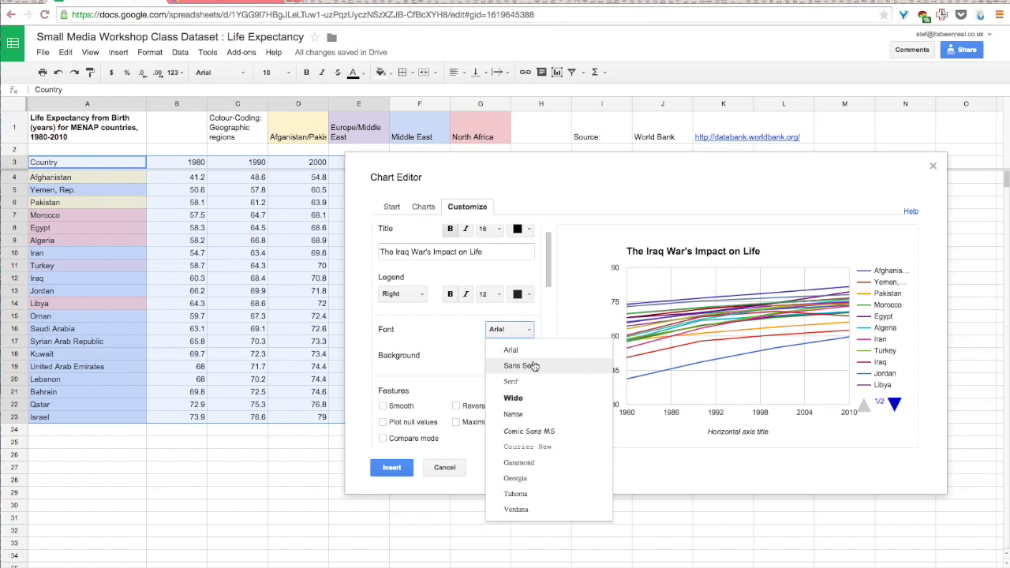
{"action": "left_click", "coordinate": [557, 328]}
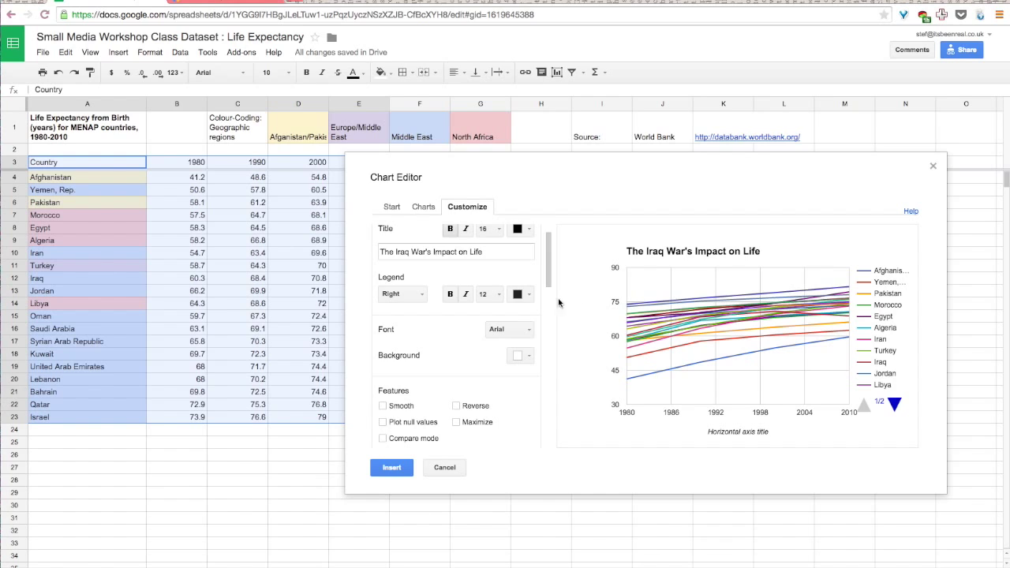
{"action": "left_click", "coordinate": [524, 330]}
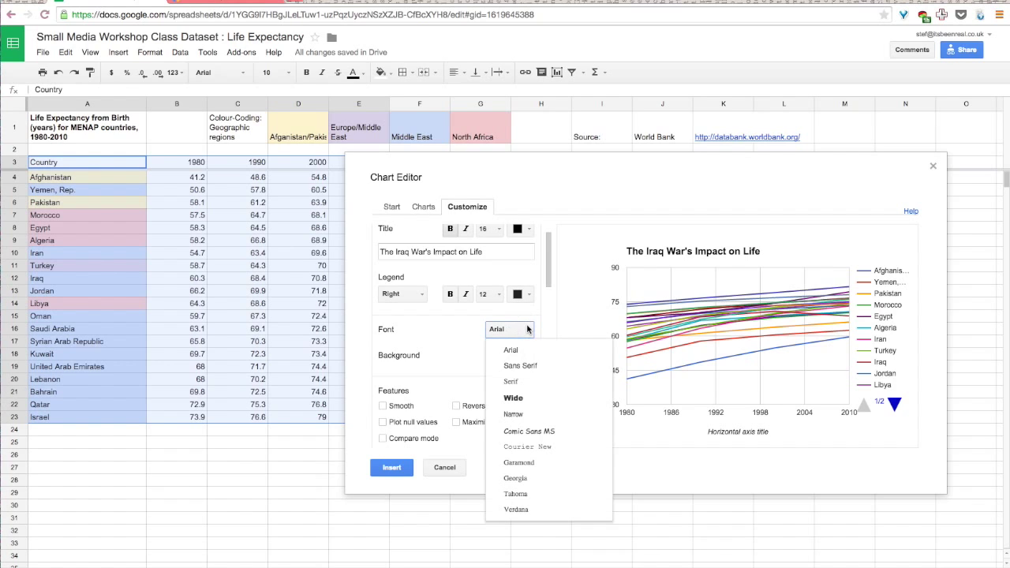
{"action": "left_click", "coordinate": [521, 367]}
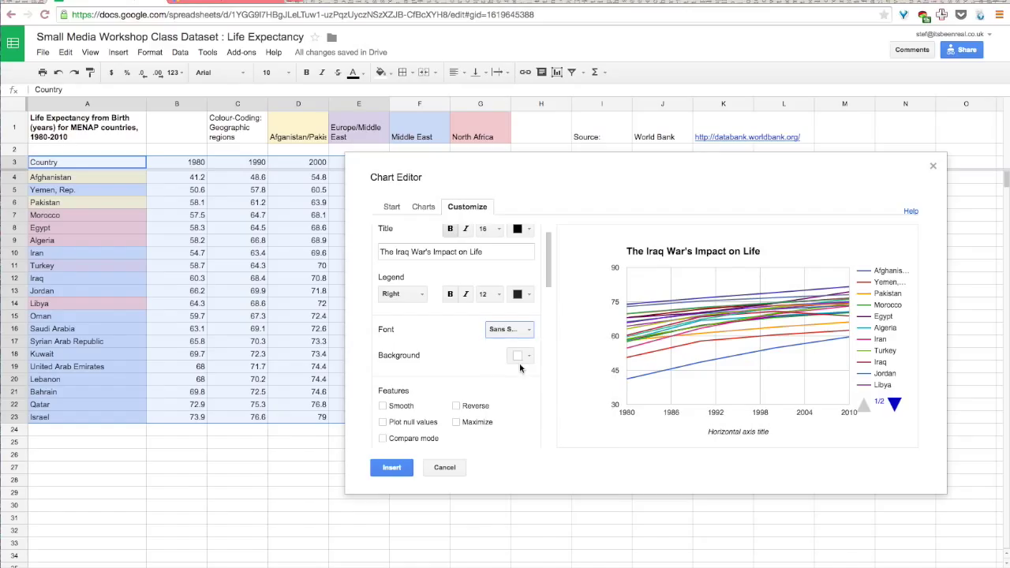
{"action": "left_click", "coordinate": [522, 330]}
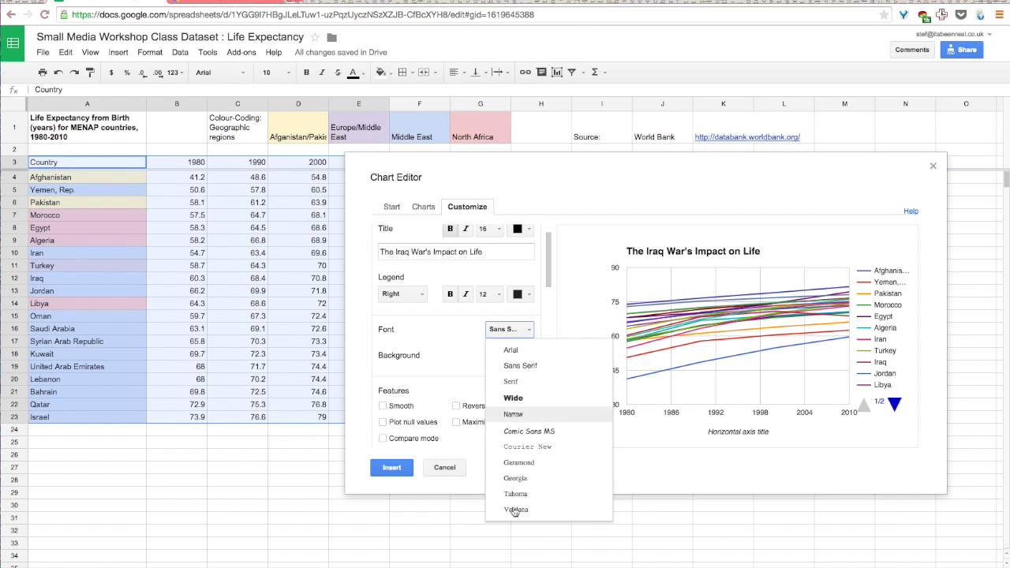
{"action": "left_click", "coordinate": [462, 346]}
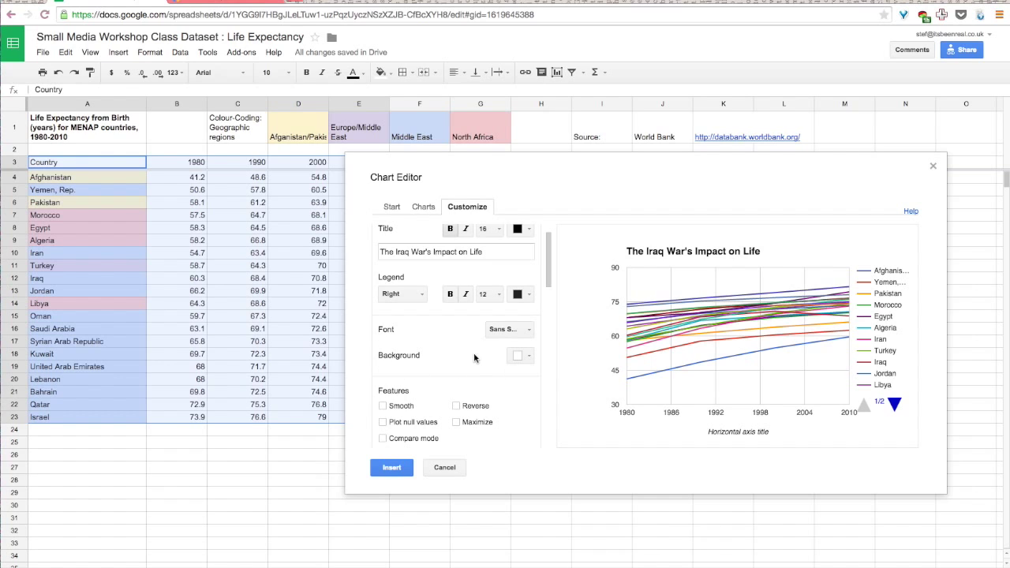
Try dark grey and golden yellow as the chart background, and return the background to white.
{"action": "left_click", "coordinate": [527, 358]}
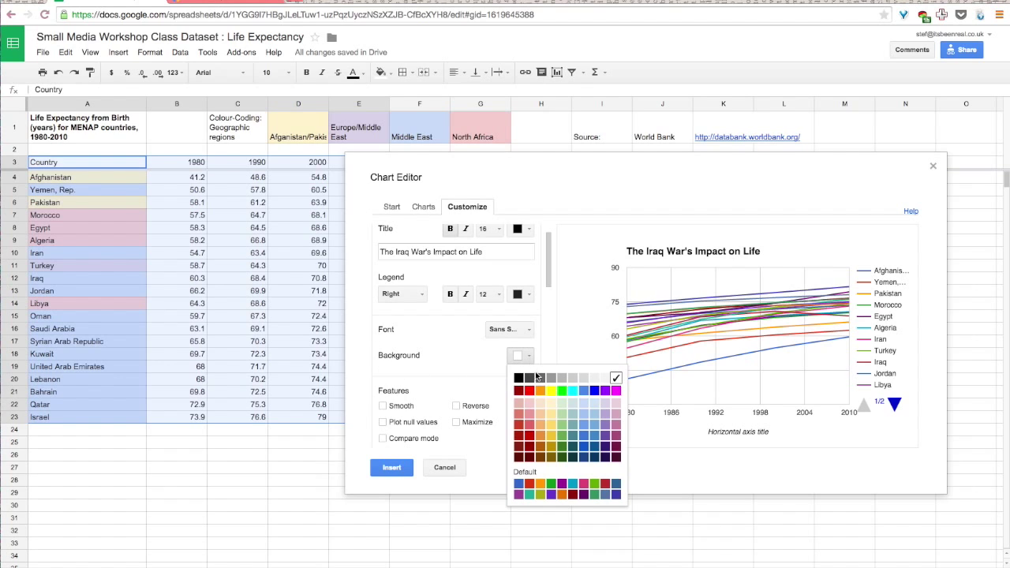
{"action": "left_click", "coordinate": [528, 380]}
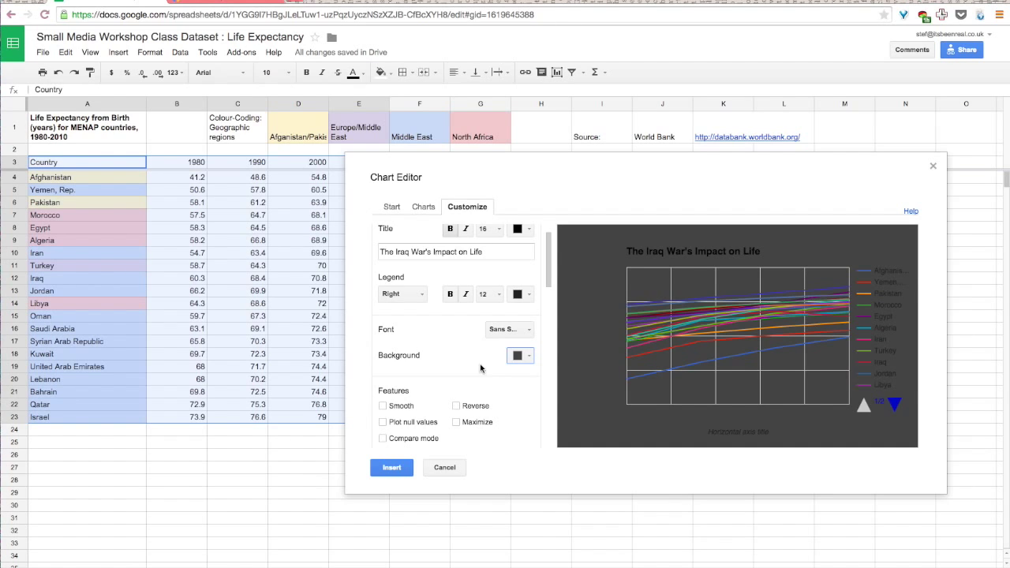
{"action": "left_click", "coordinate": [530, 357]}
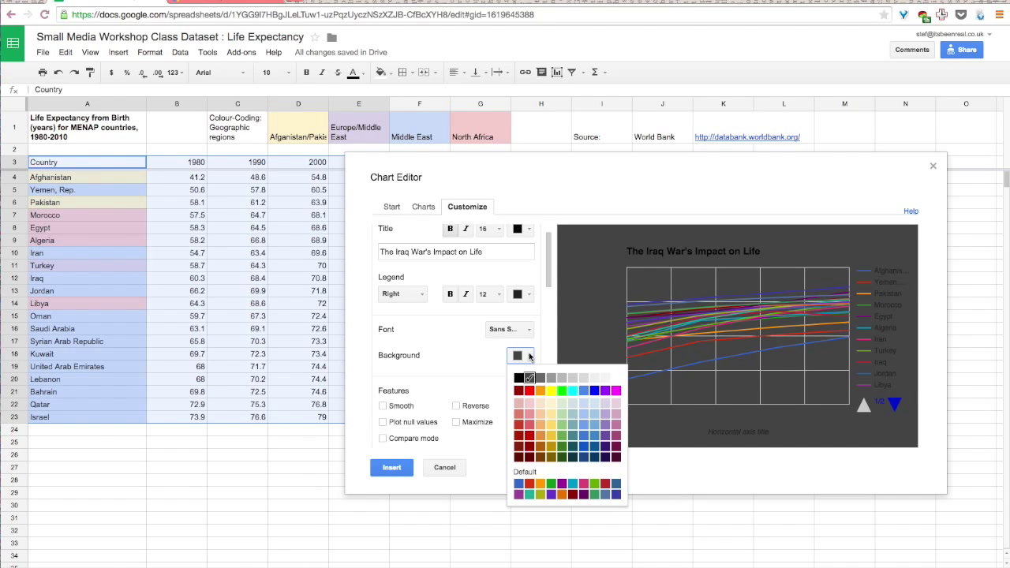
{"action": "left_click", "coordinate": [552, 434]}
{"action": "left_click", "coordinate": [530, 356]}
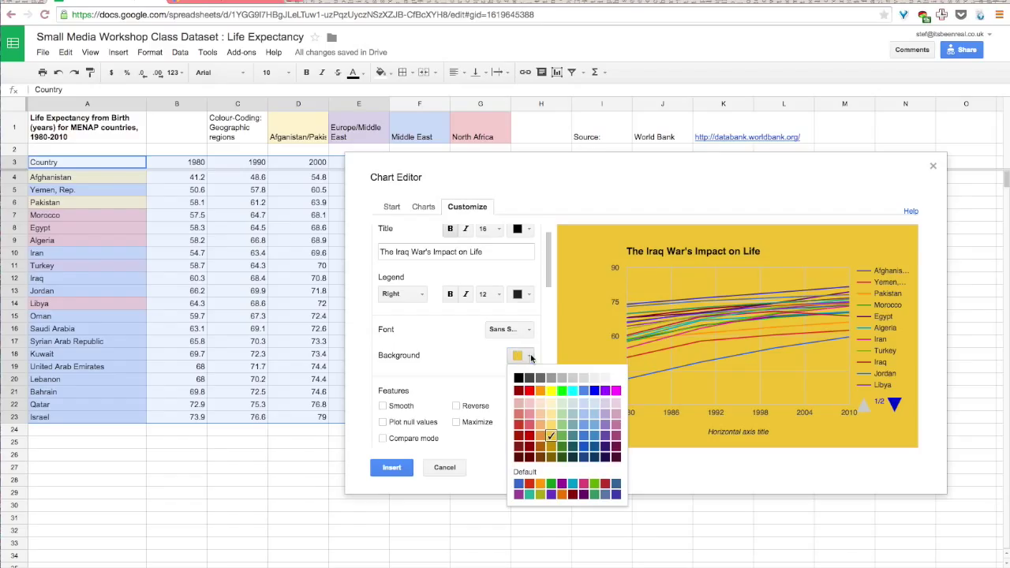
{"action": "left_click", "coordinate": [616, 378]}
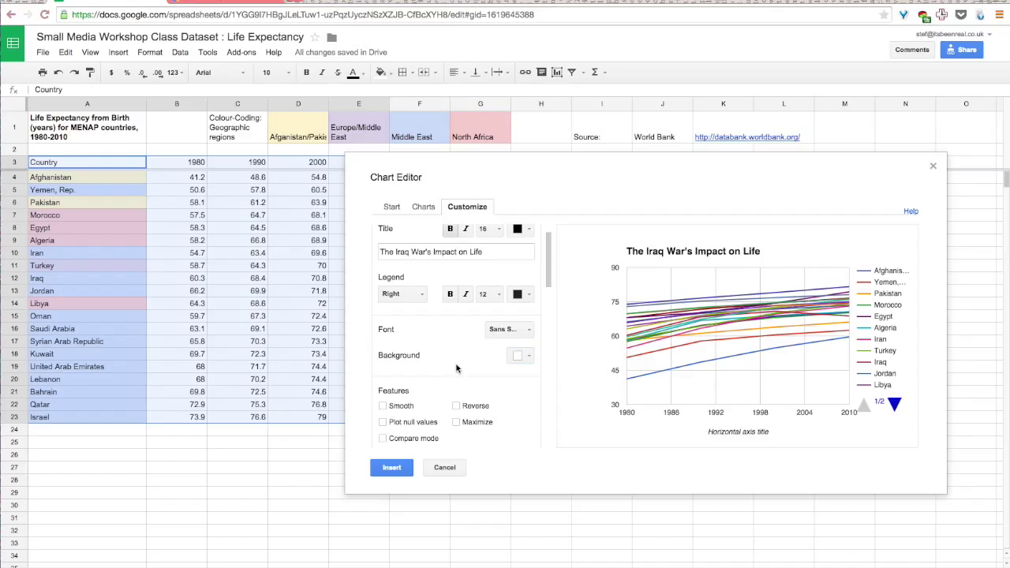
Replace the chart's horizontal axis title with "Years".
{"action": "scroll", "coordinate": [456, 368], "scroll_direction": "down", "scroll_amount": 1}
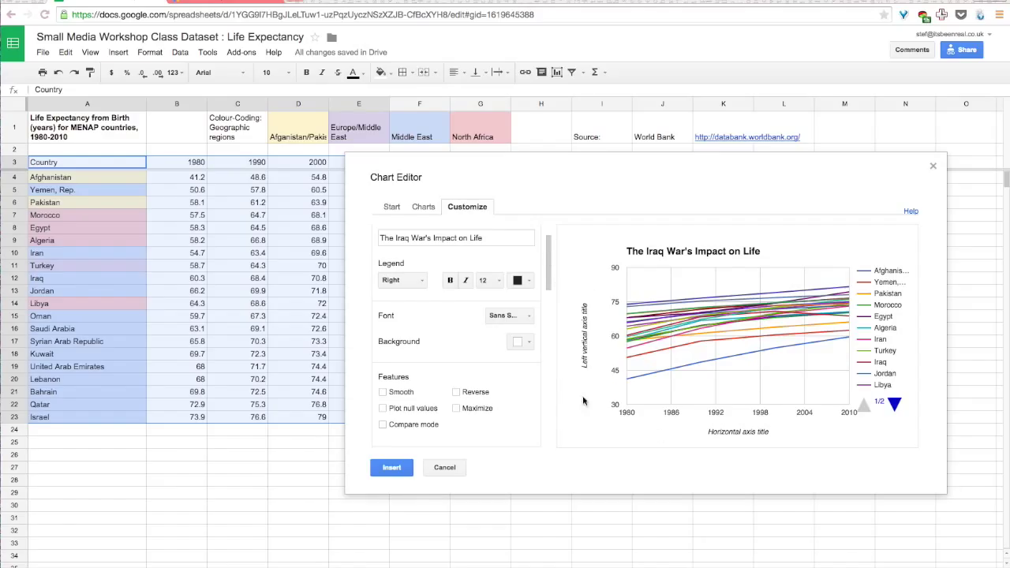
{"action": "left_click_drag", "start_coordinate": [549, 273], "coordinate": [549, 323]}
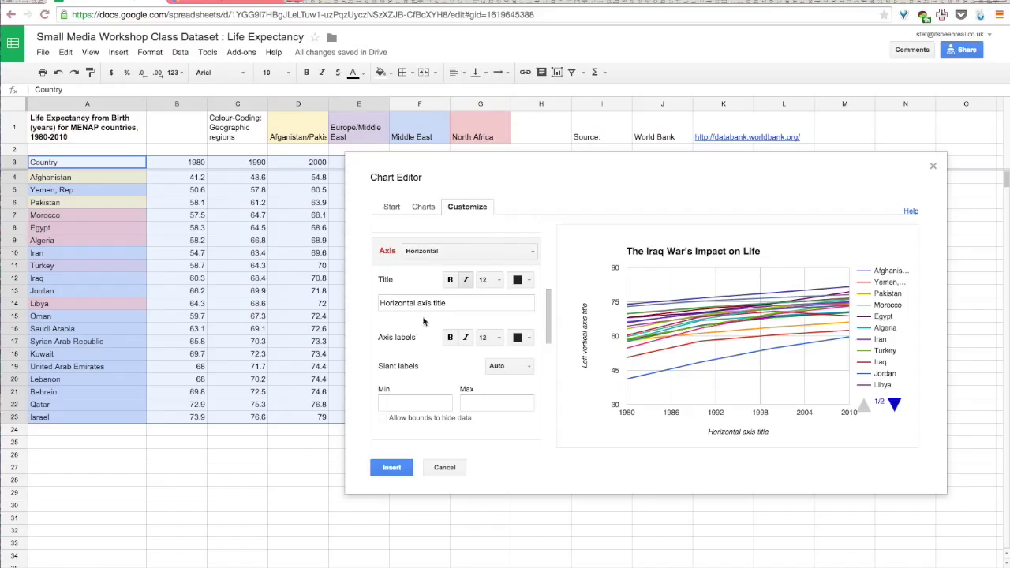
{"action": "left_click", "coordinate": [450, 303]}
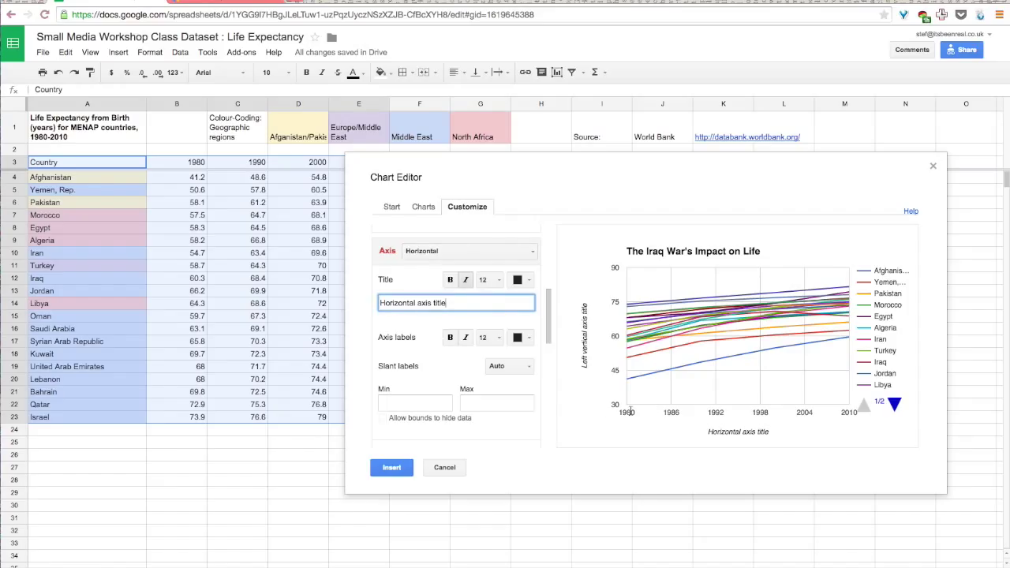
{"action": "left_click_drag", "start_coordinate": [444, 297], "coordinate": [372, 303]}
{"action": "type", "text": "Years"}
{"action": "left_click", "coordinate": [527, 323]}
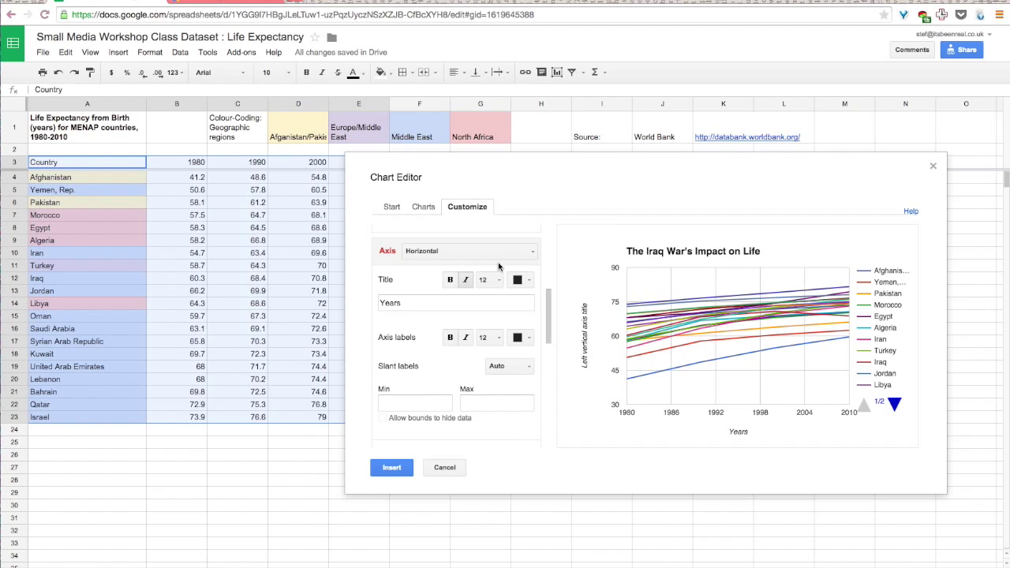
Switch to the left vertical axis and set its title to "Life expectancy (years)".
{"action": "left_click", "coordinate": [494, 253]}
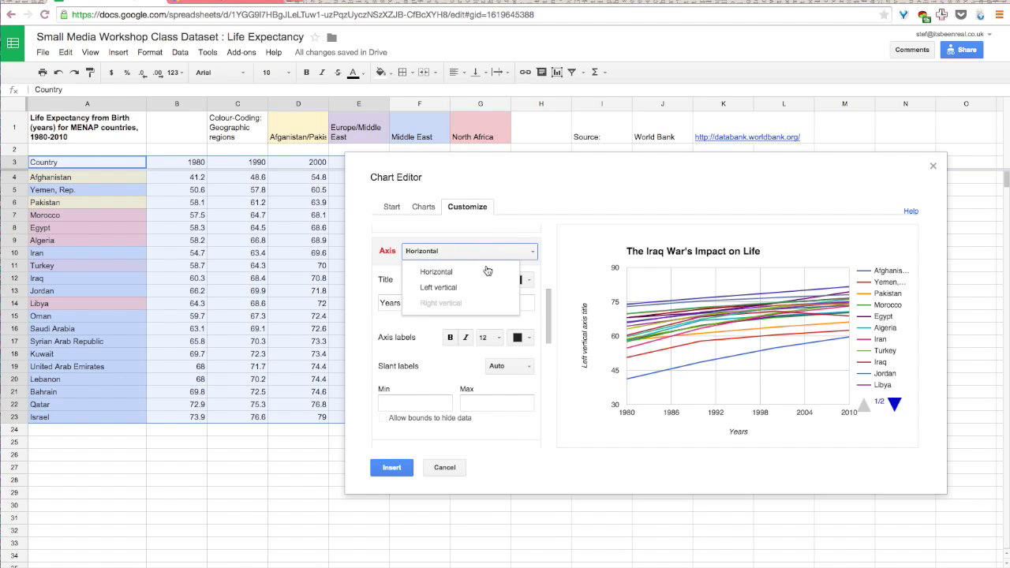
{"action": "left_click", "coordinate": [447, 290]}
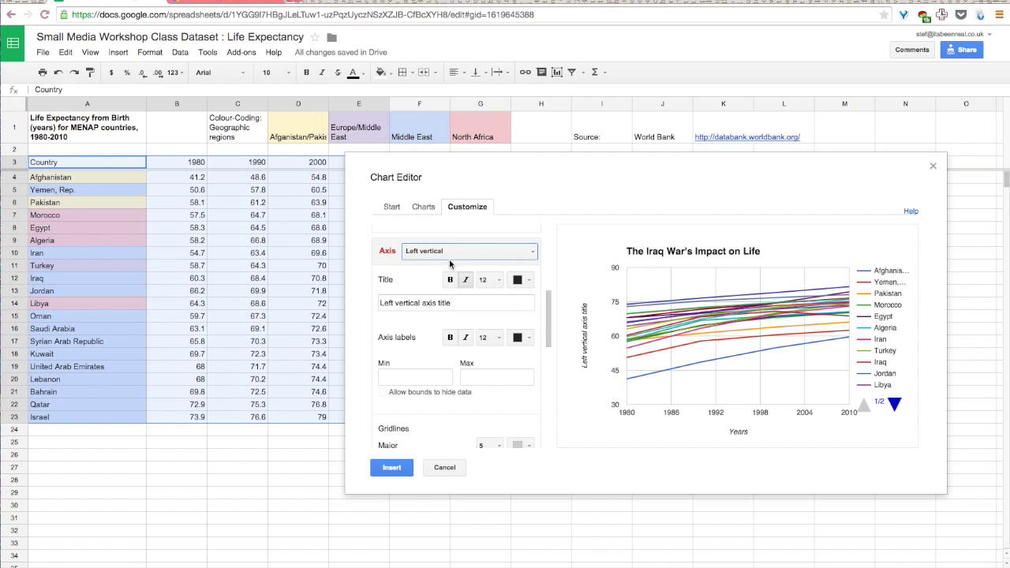
{"action": "left_click", "coordinate": [461, 301]}
{"action": "left_click_drag", "start_coordinate": [460, 300], "coordinate": [362, 299]}
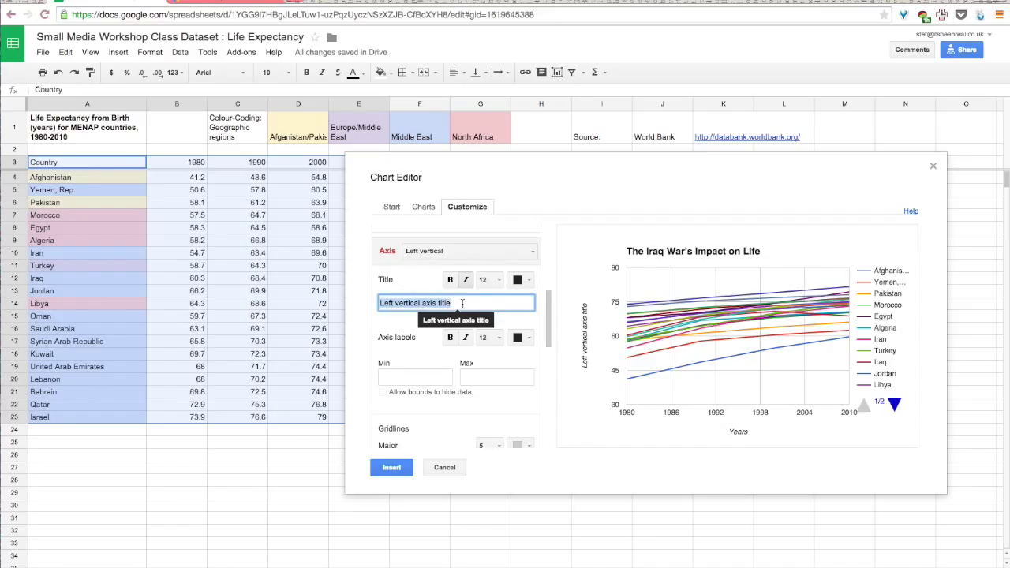
{"action": "type", "text": "Life ex"}
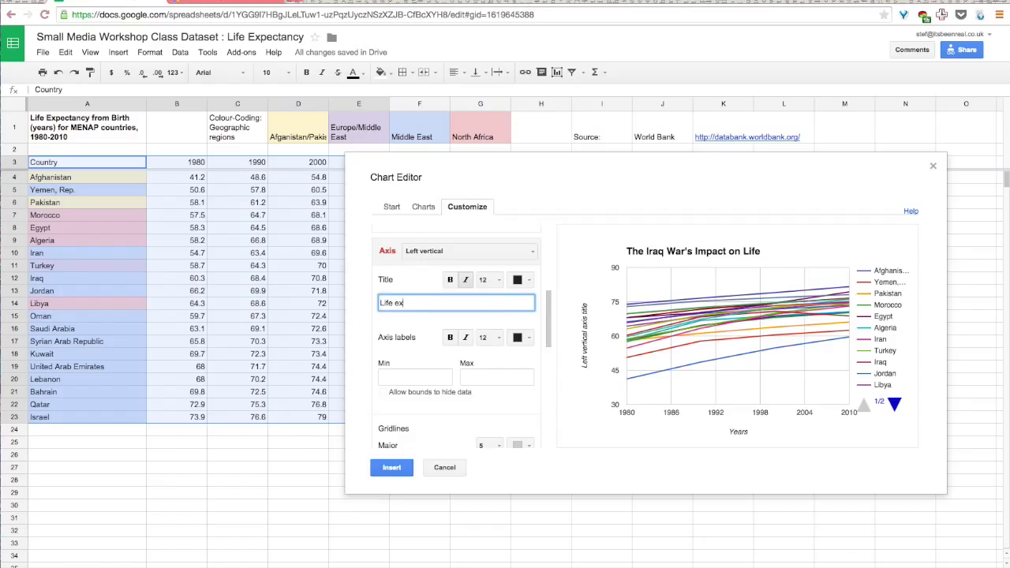
{"action": "type", "text": "pectancy (years)"}
{"action": "key", "text": "Return"}
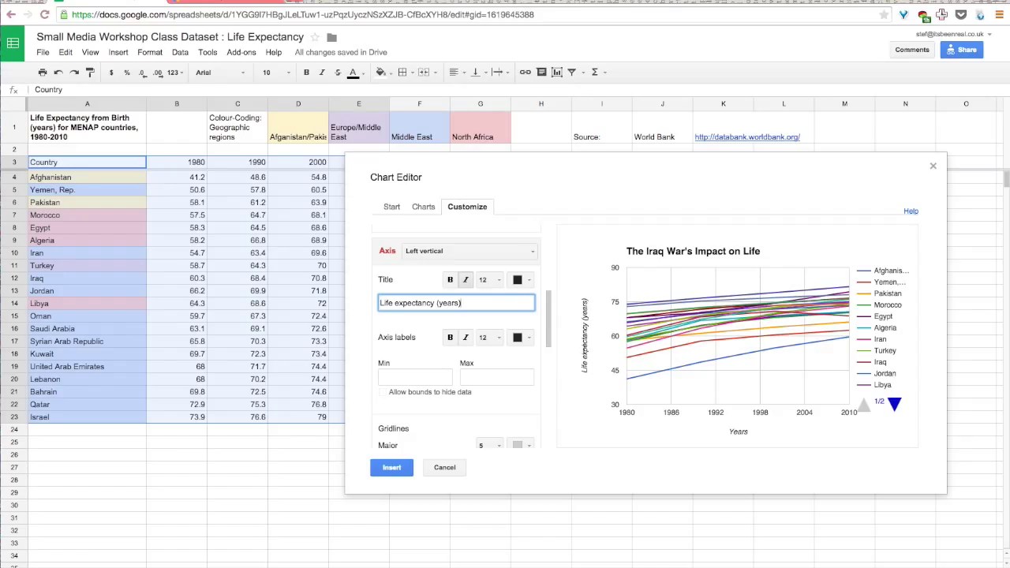
Make both the left vertical and the horizontal axis titles bold.
{"action": "left_click_drag", "start_coordinate": [552, 330], "coordinate": [552, 255]}
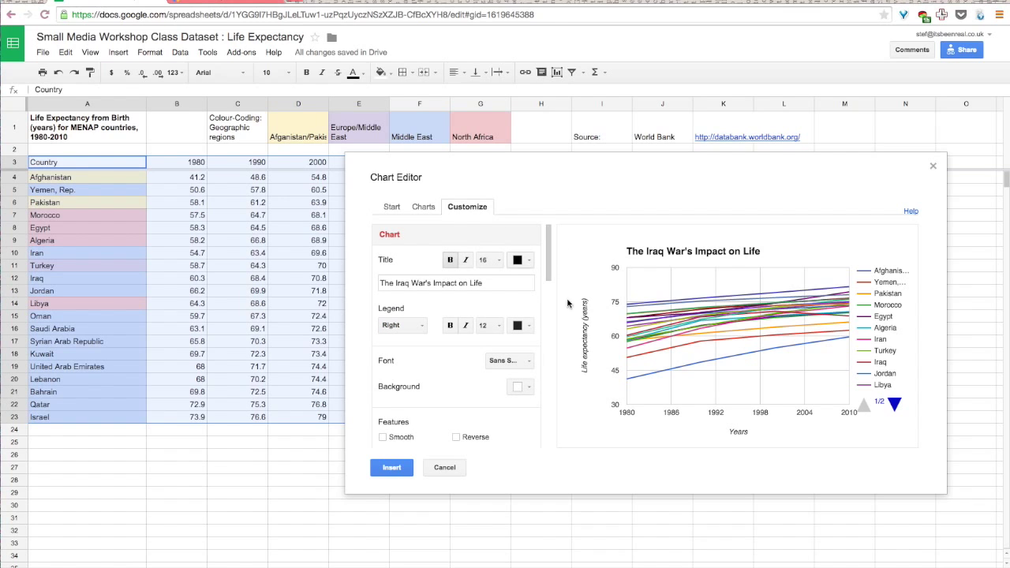
{"action": "left_click_drag", "start_coordinate": [552, 269], "coordinate": [555, 329]}
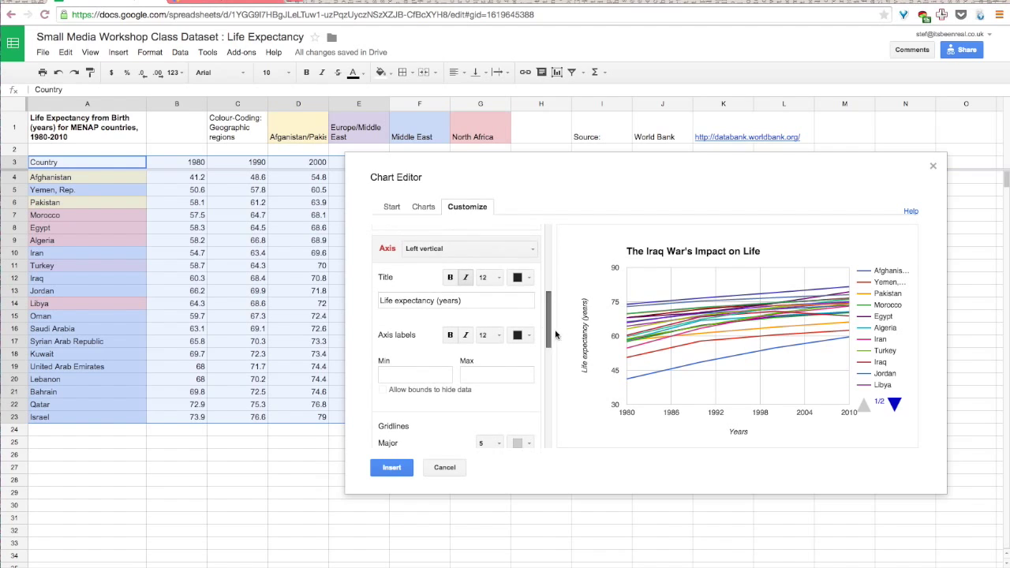
{"action": "left_click", "coordinate": [450, 281]}
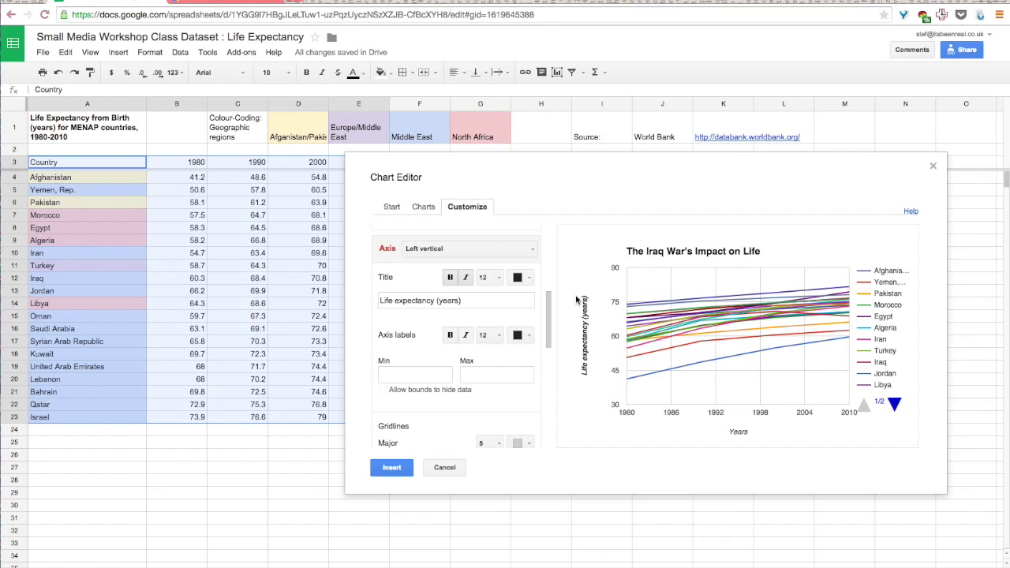
{"action": "left_click", "coordinate": [533, 250]}
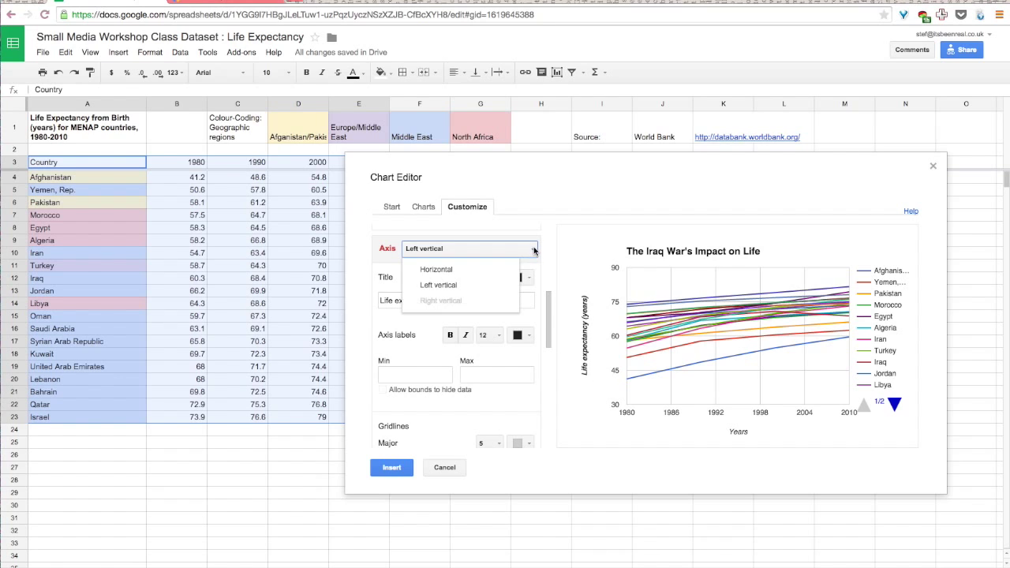
{"action": "left_click", "coordinate": [493, 270]}
{"action": "left_click", "coordinate": [450, 282]}
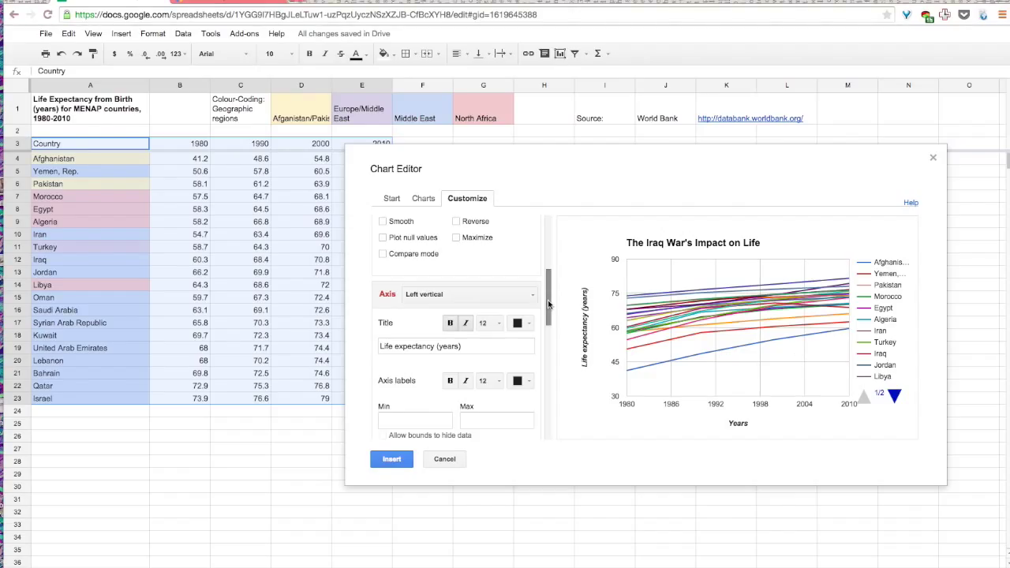
Change the color of the Afghanistan series line to very light grey.
{"action": "left_click_drag", "start_coordinate": [548, 302], "coordinate": [542, 413]}
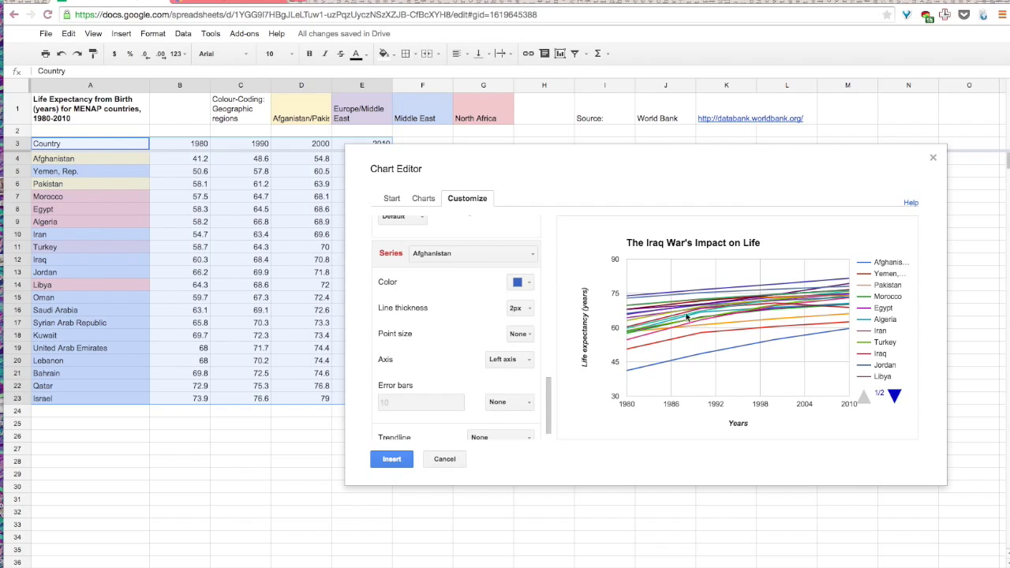
{"action": "left_click", "coordinate": [526, 284]}
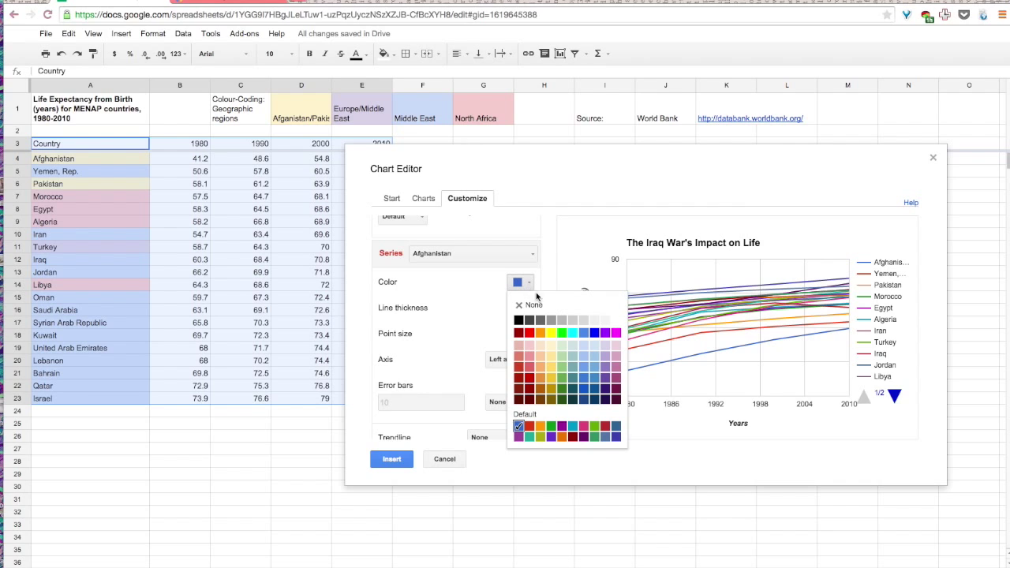
{"action": "left_click", "coordinate": [595, 321]}
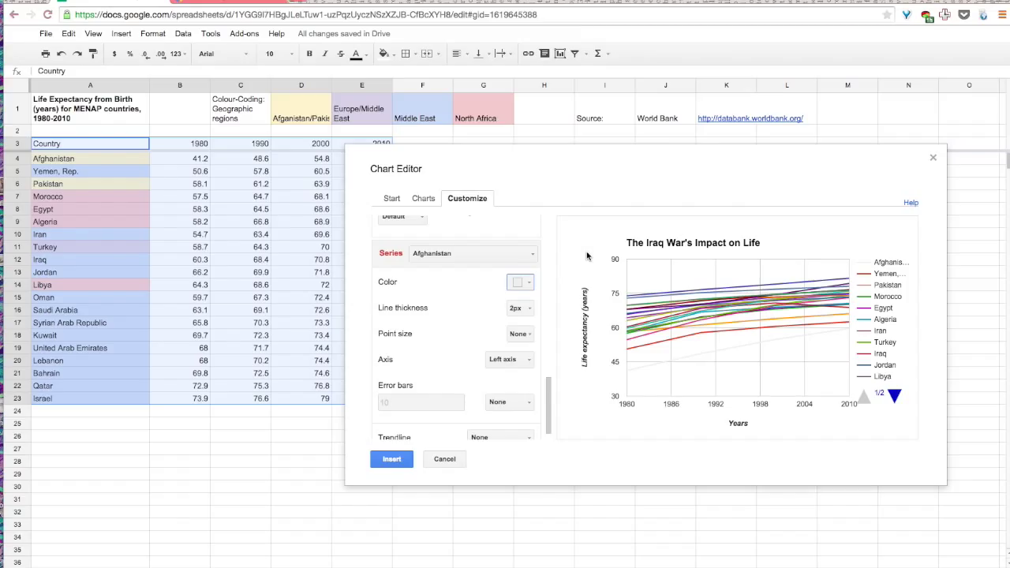
{"action": "left_click", "coordinate": [586, 255]}
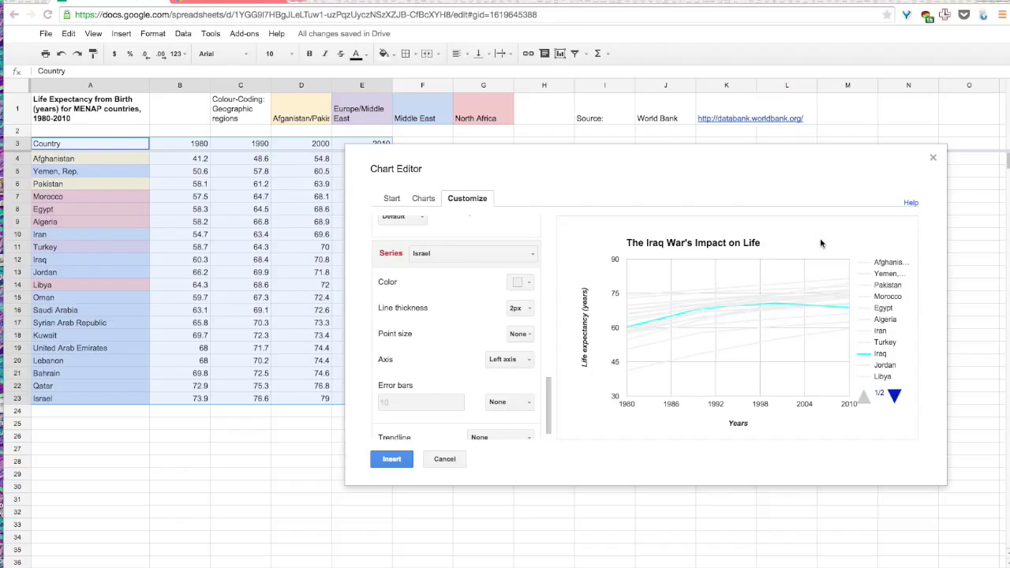
Insert the finished line chart into the sheet and move it off the data table, starting in column G.
{"action": "left_click", "coordinate": [392, 459]}
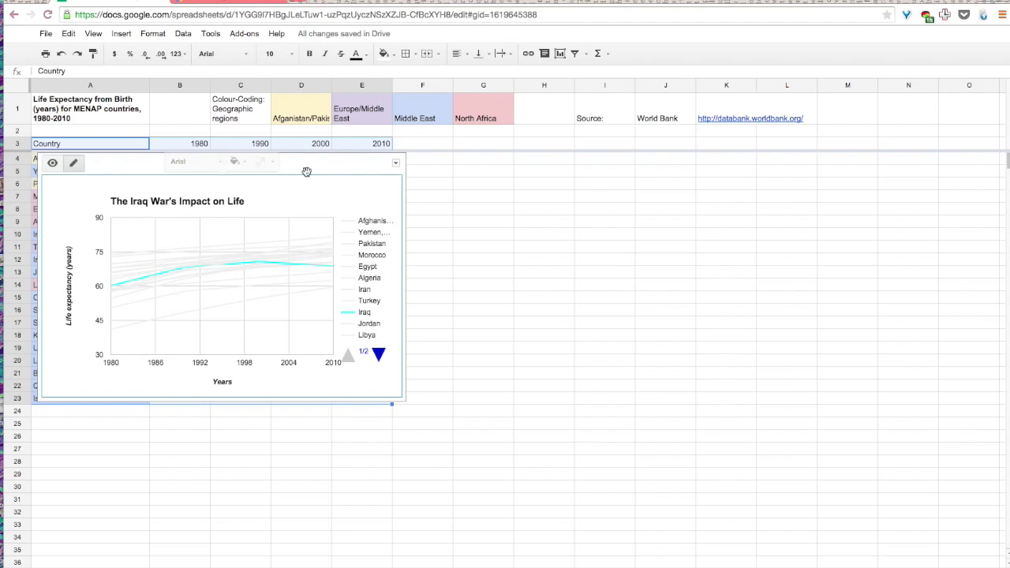
{"action": "left_click_drag", "start_coordinate": [299, 172], "coordinate": [749, 192]}
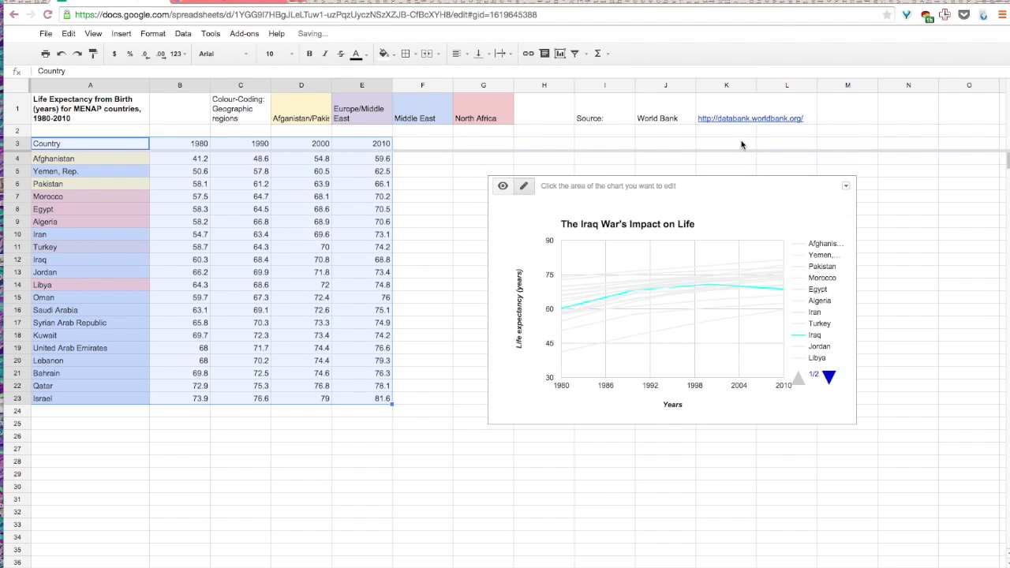
{"action": "left_click", "coordinate": [746, 145]}
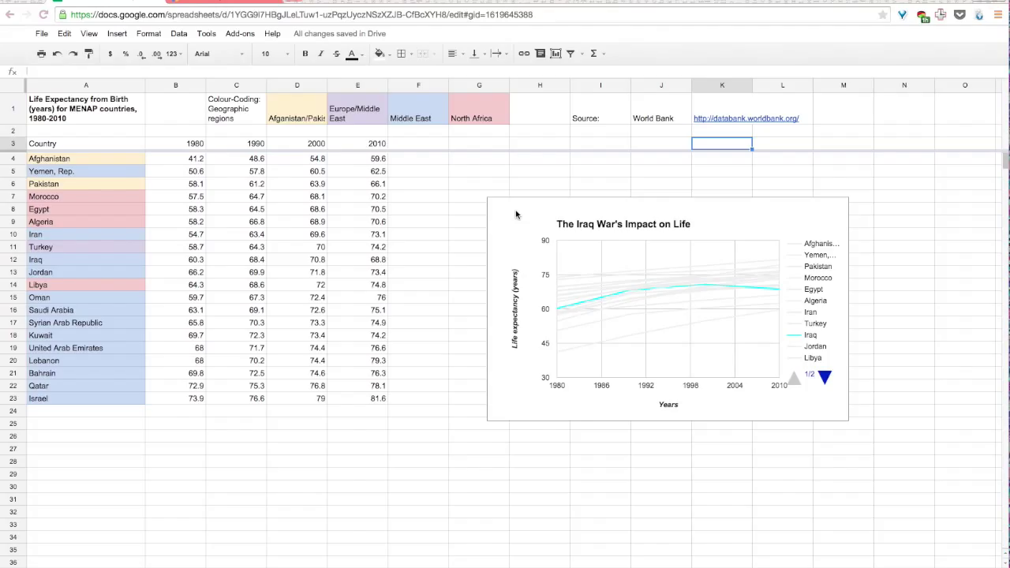
Enlarge the line chart and place it directly beside the data table, spanning columns F to N.
{"action": "left_click", "coordinate": [531, 203]}
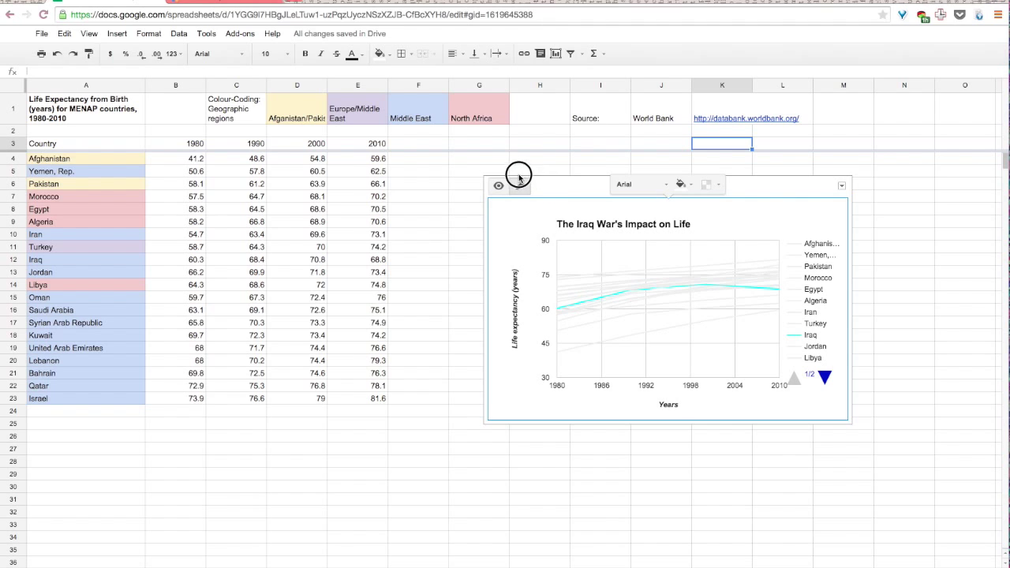
{"action": "left_click_drag", "start_coordinate": [852, 426], "coordinate": [978, 482]}
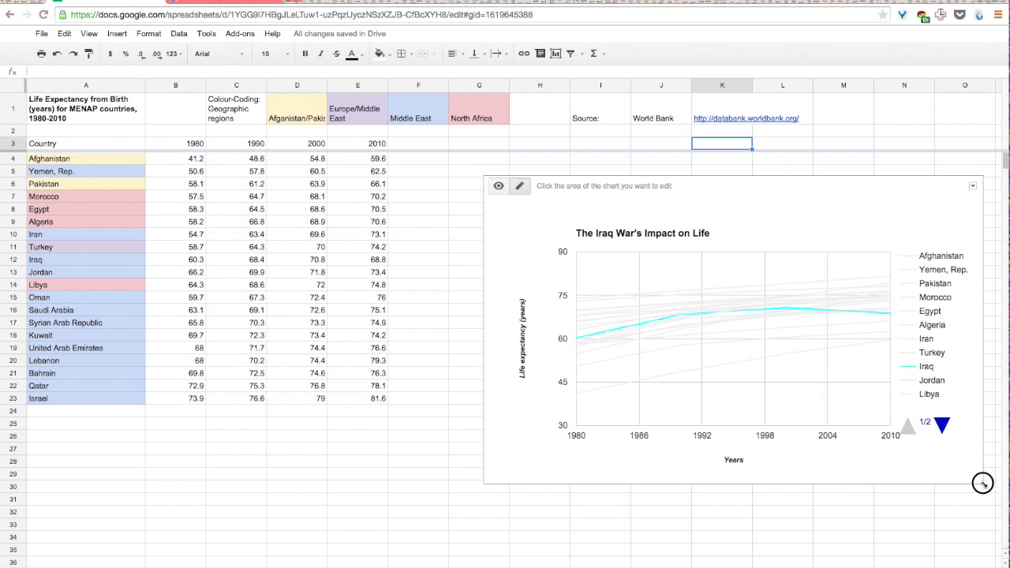
{"action": "left_click_drag", "start_coordinate": [915, 185], "coordinate": [845, 174]}
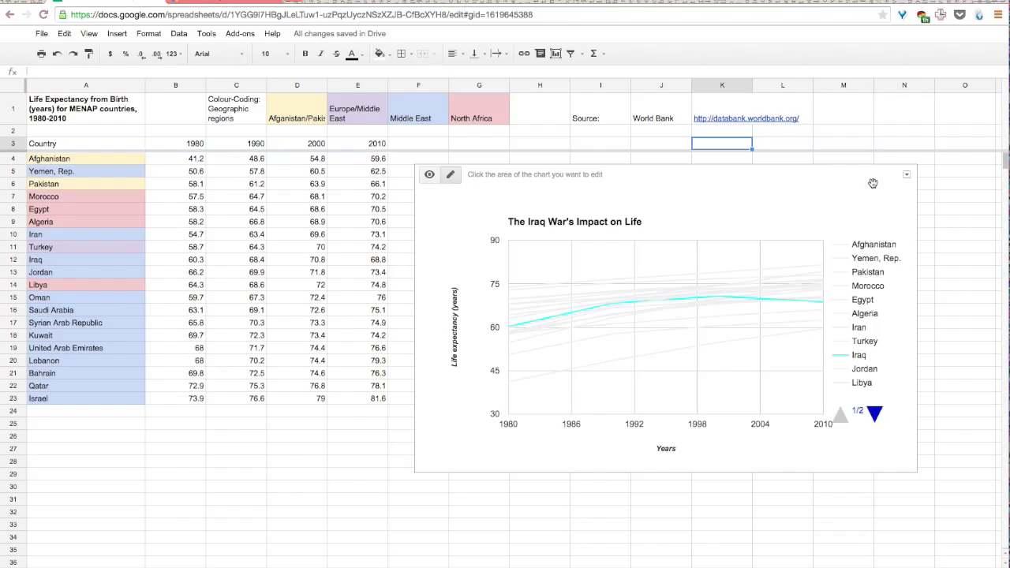
{"action": "left_click_drag", "start_coordinate": [873, 183], "coordinate": [865, 174]}
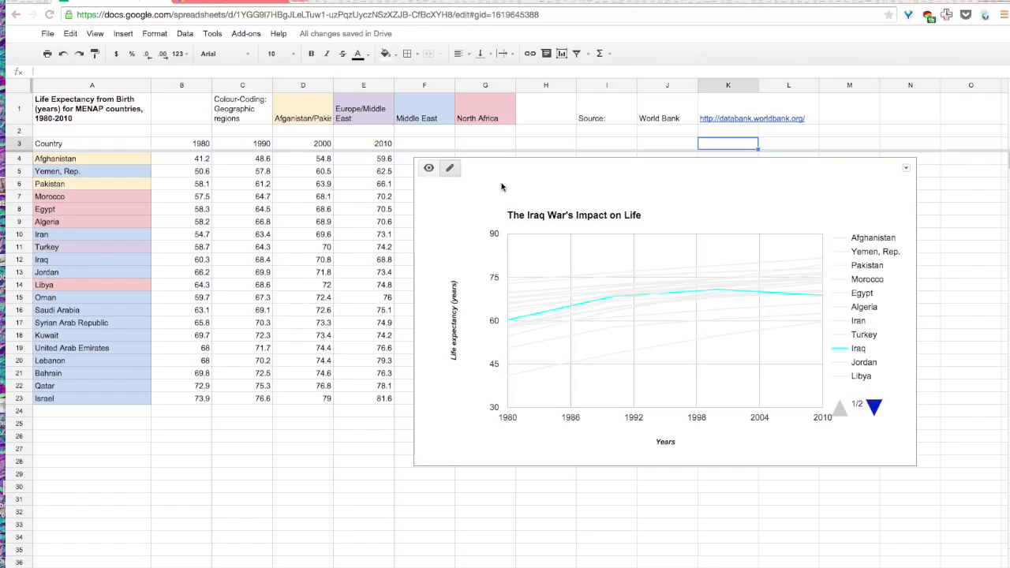
Move the line chart down below the data table to clear the space beside the table.
{"action": "left_click", "coordinate": [485, 193]}
{"action": "left_click_drag", "start_coordinate": [486, 168], "coordinate": [803, 567]}
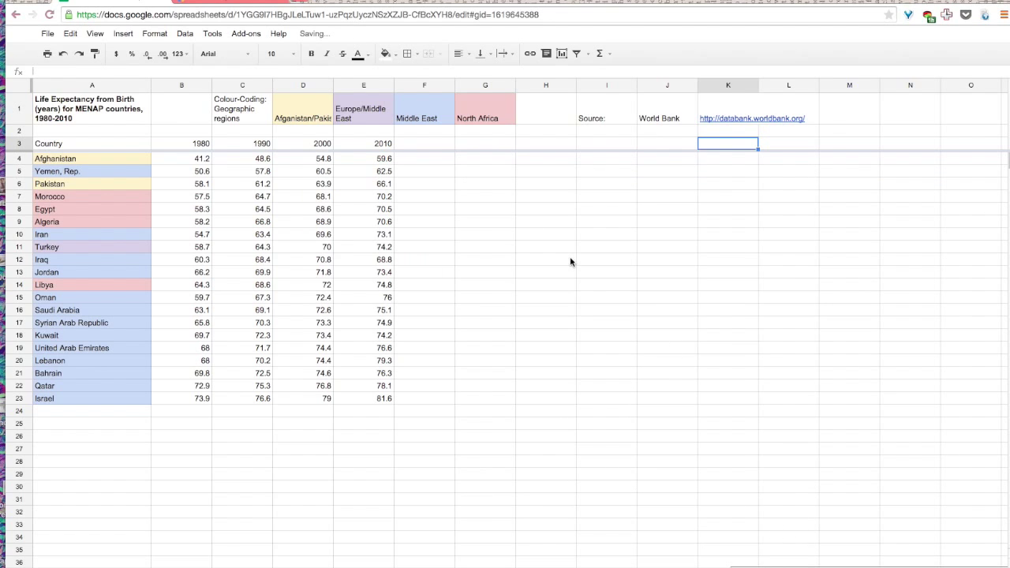
{"action": "left_click", "coordinate": [494, 197]}
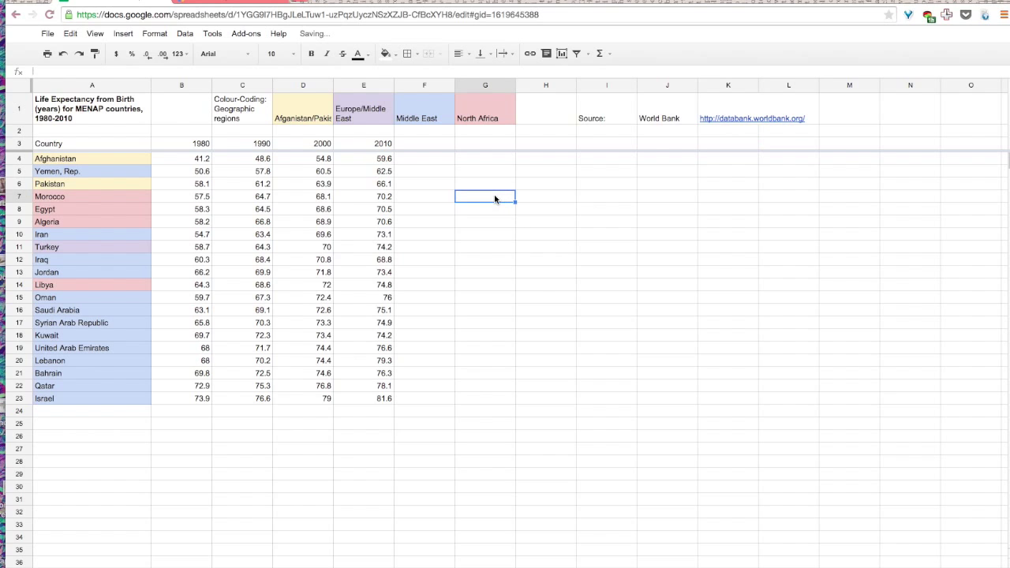
Create a geo chart with markers from the country names in A4:A23 and the 2010 values in E4:E23.
{"action": "left_click", "coordinate": [88, 159]}
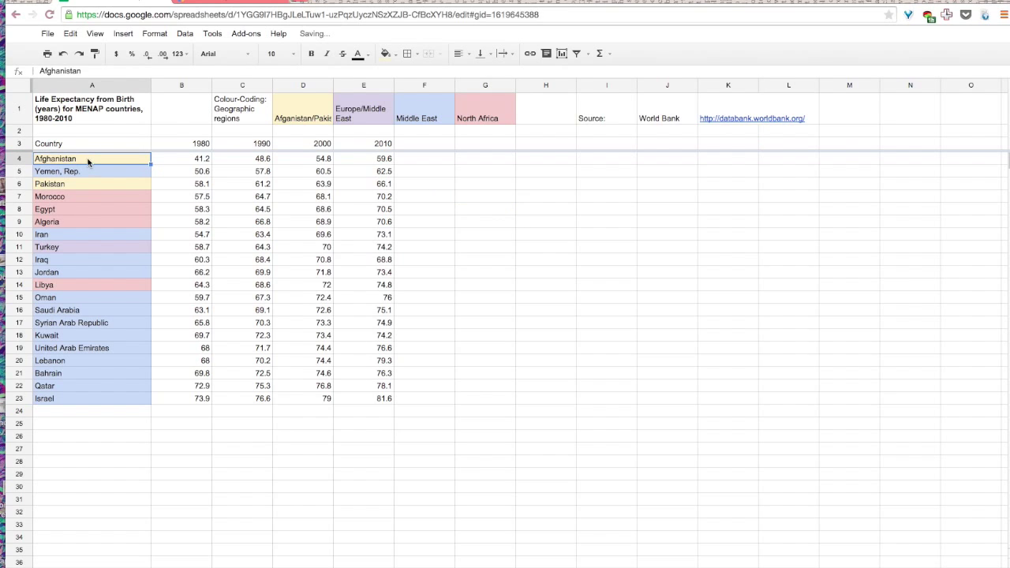
{"action": "left_click", "coordinate": [59, 397], "text": "shift"}
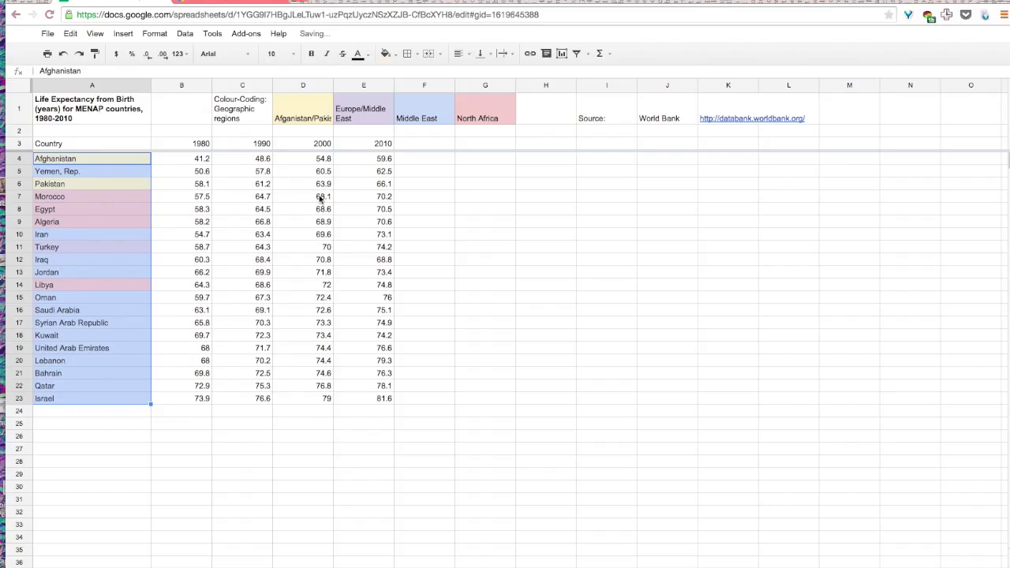
{"action": "left_click", "coordinate": [359, 158]}
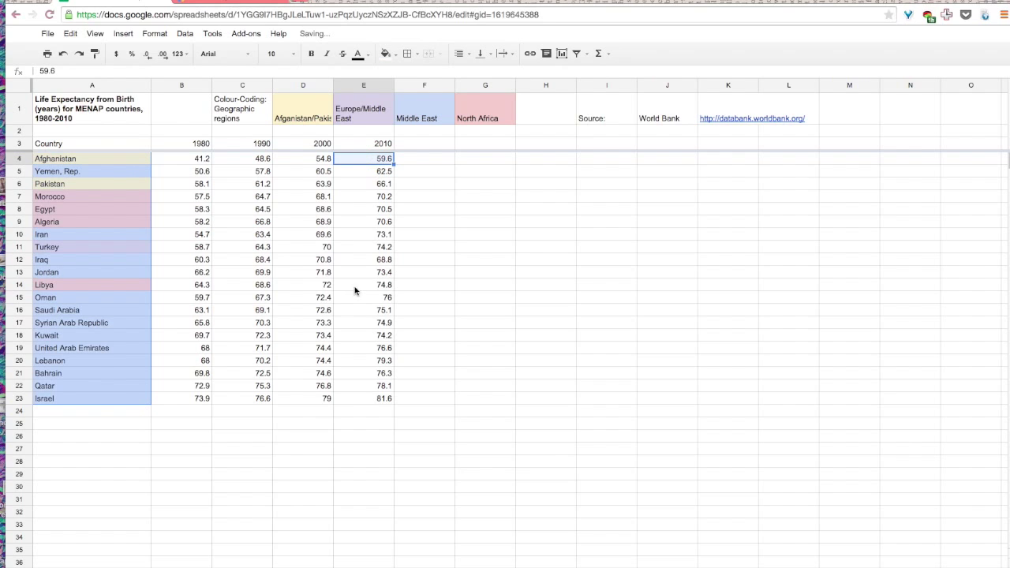
{"action": "left_click", "coordinate": [347, 398], "text": "shift"}
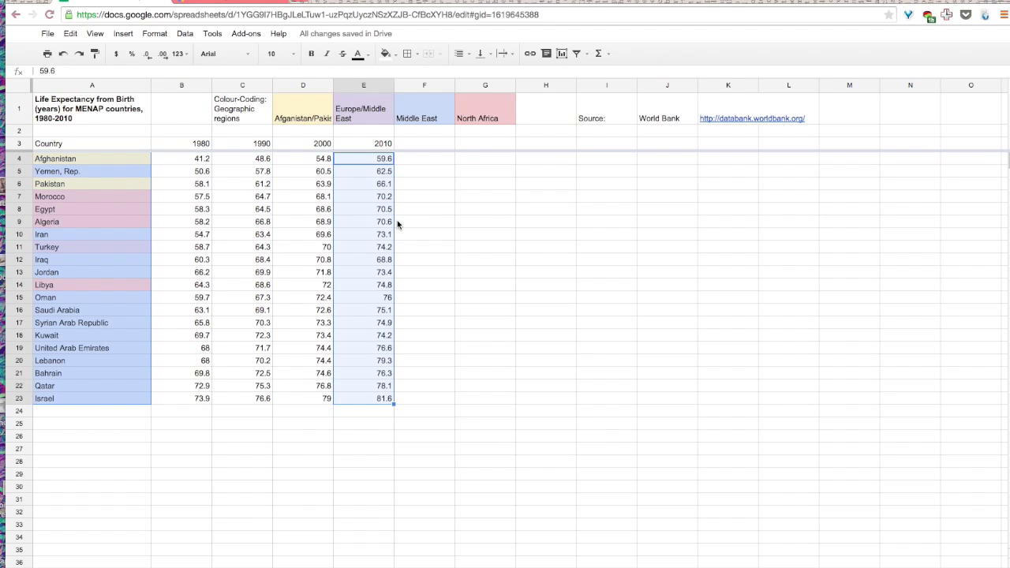
{"action": "left_click", "coordinate": [561, 54]}
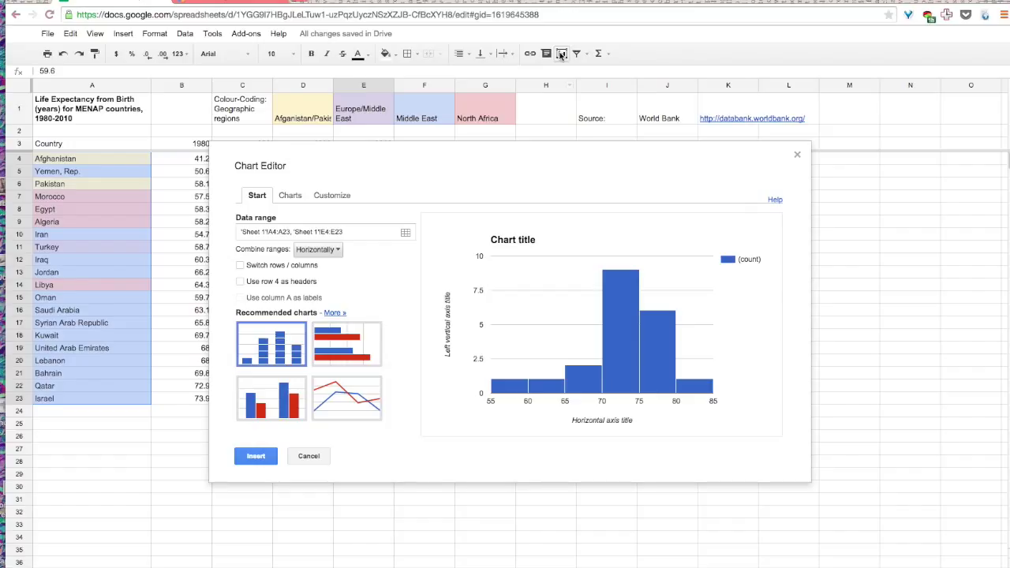
{"action": "left_click", "coordinate": [334, 313]}
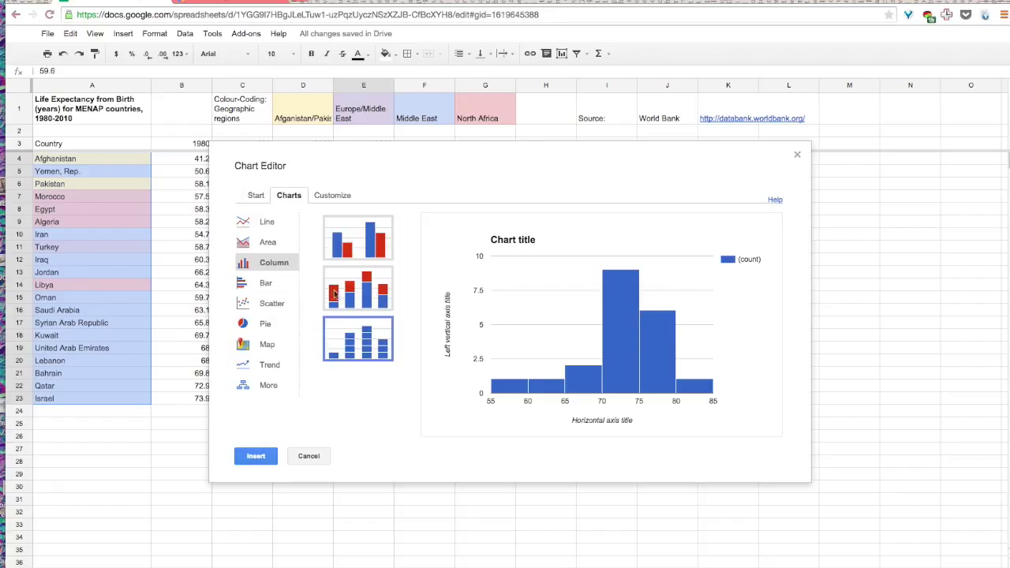
{"action": "left_click", "coordinate": [250, 348]}
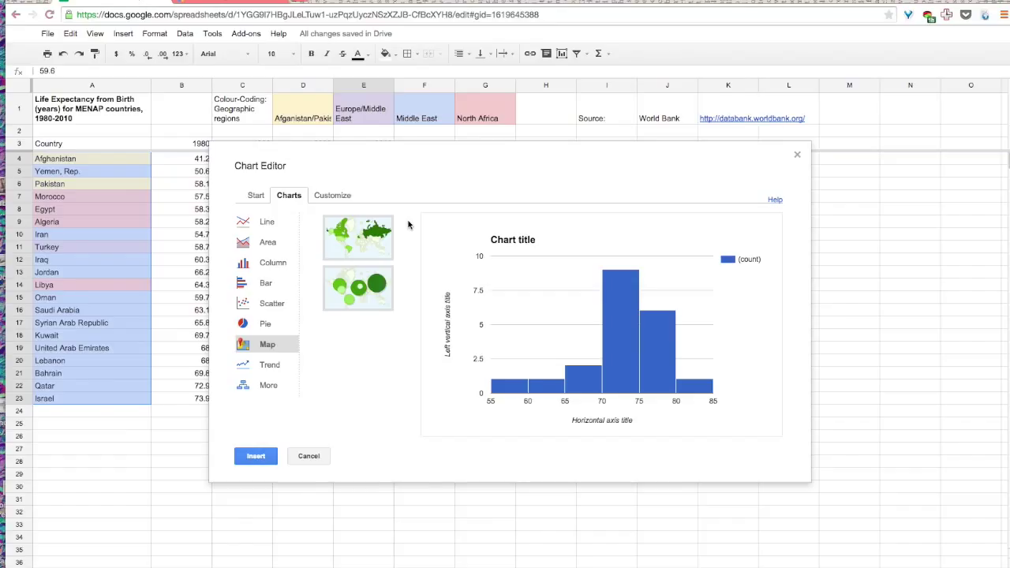
{"action": "left_click", "coordinate": [363, 282]}
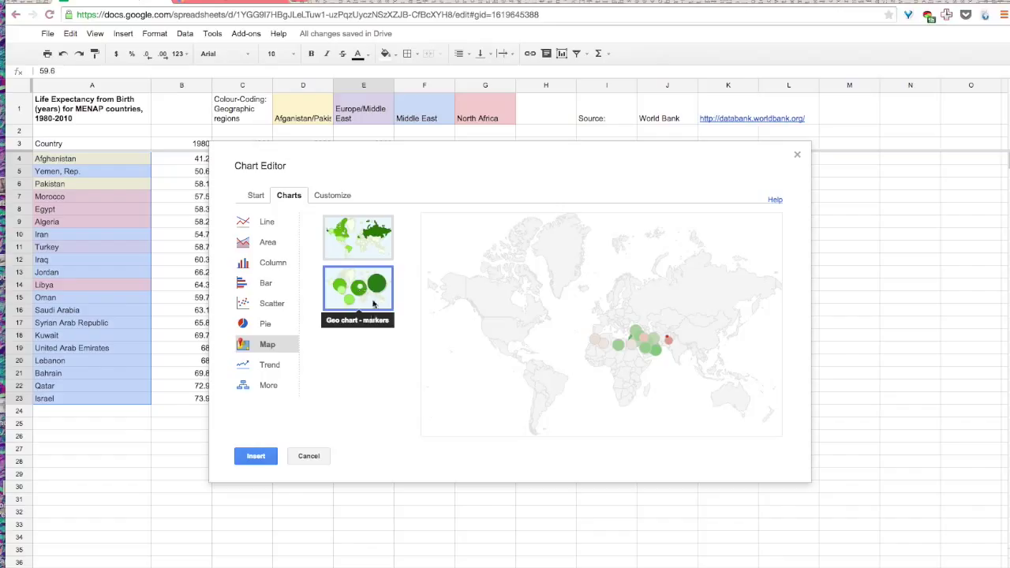
Try the Asia and Europe regions for the map, and settle on Africa as its region.
{"action": "left_click", "coordinate": [336, 198]}
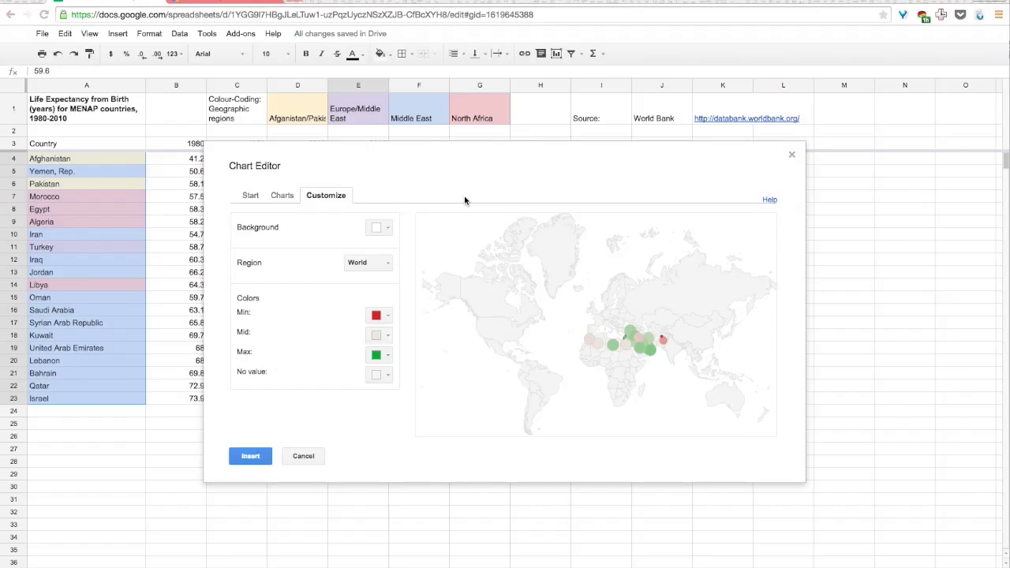
{"action": "left_click", "coordinate": [387, 265]}
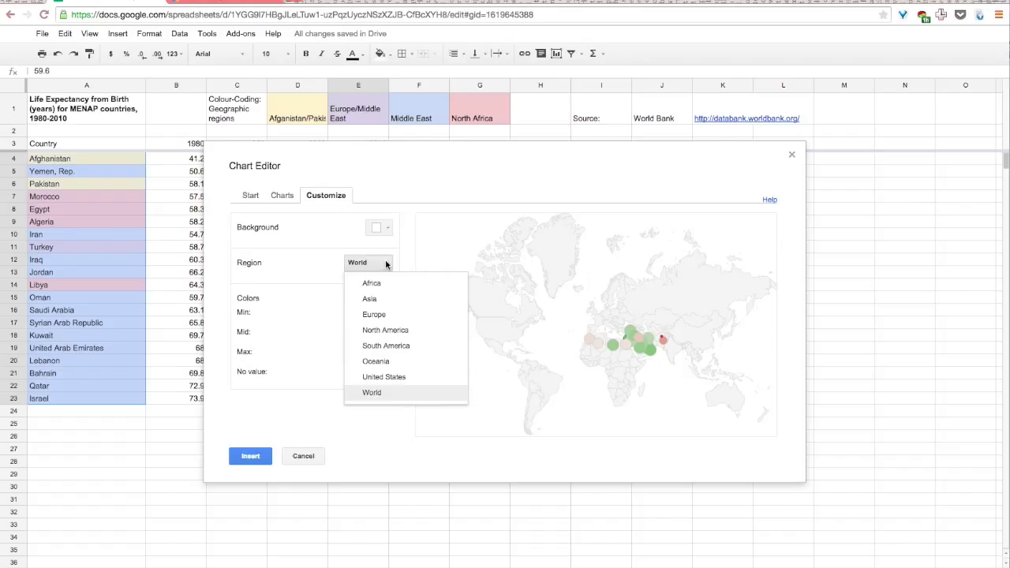
{"action": "left_click", "coordinate": [372, 300]}
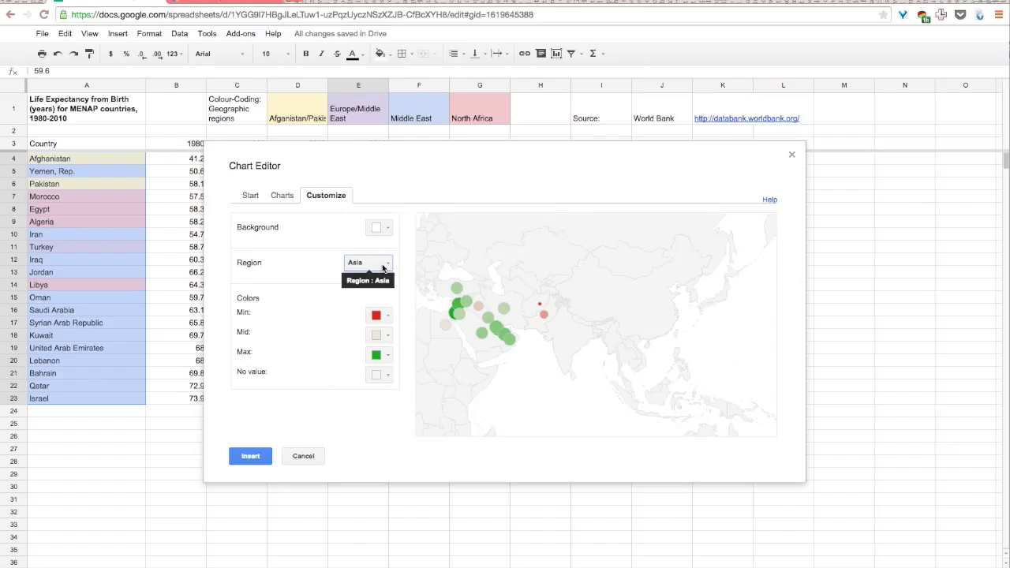
{"action": "left_click", "coordinate": [382, 268]}
{"action": "left_click", "coordinate": [382, 315]}
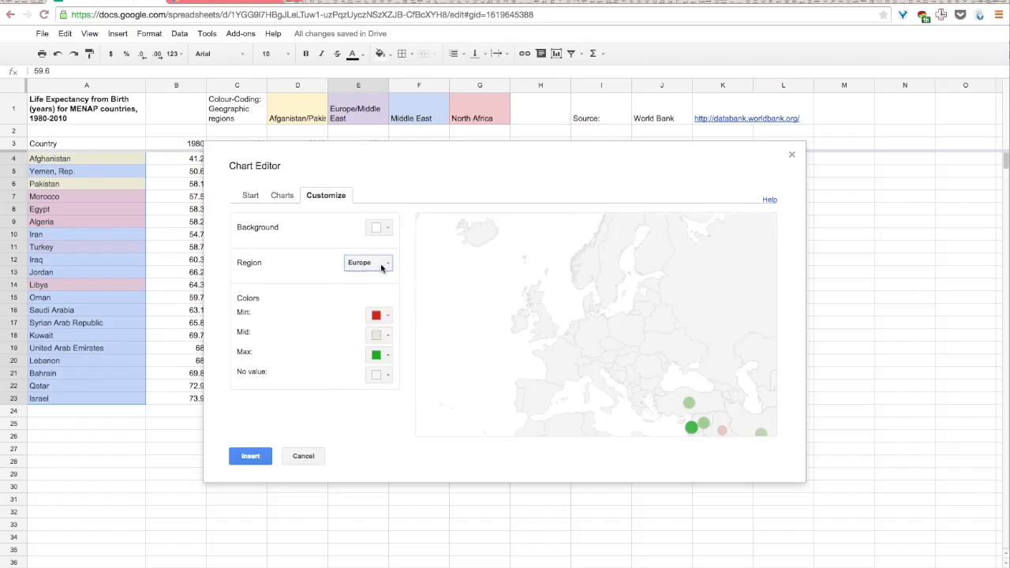
{"action": "left_click", "coordinate": [382, 268]}
{"action": "left_click", "coordinate": [378, 283]}
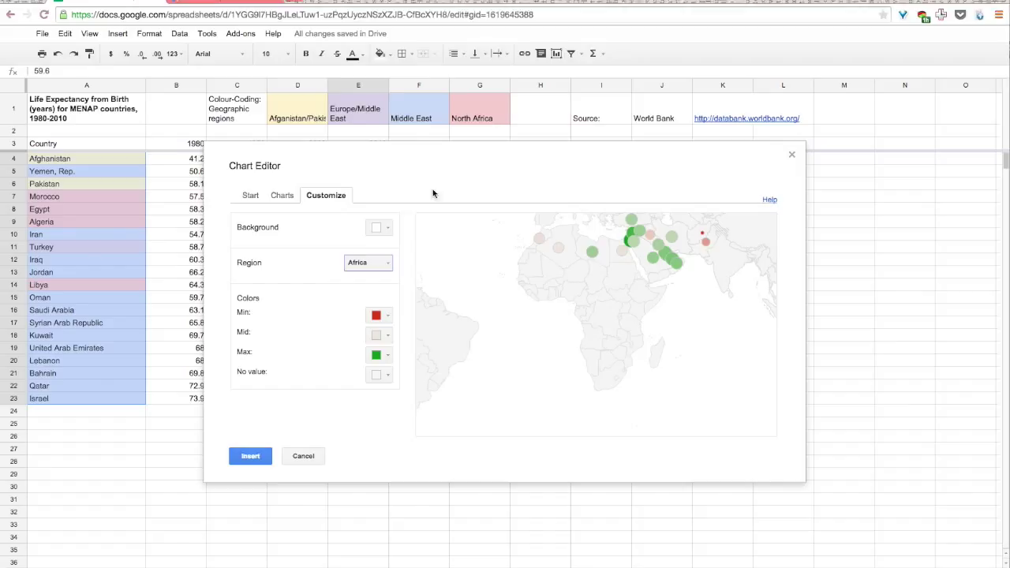
{"action": "left_click", "coordinate": [458, 194]}
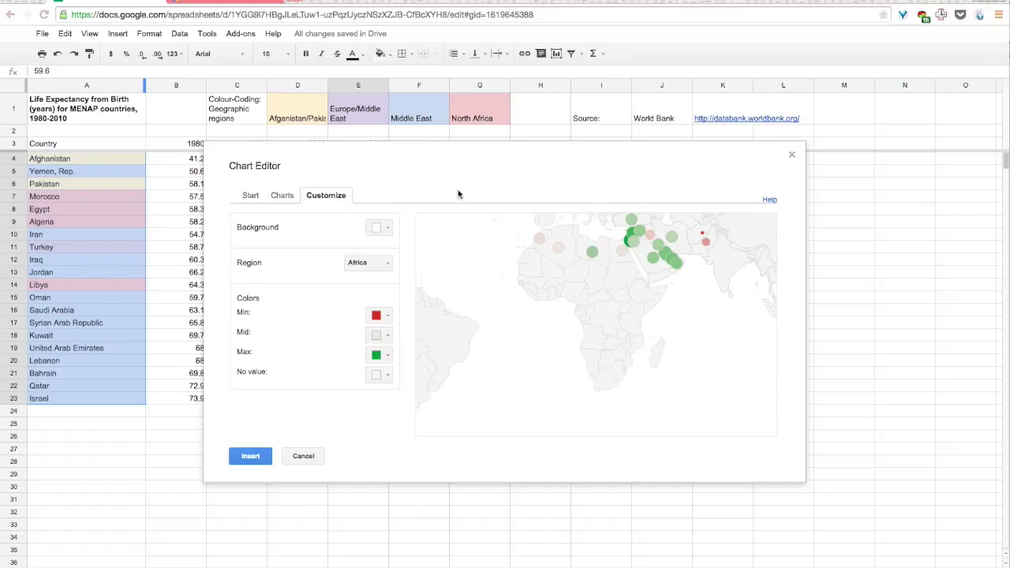
Color the map's minimum values cyan, the mid values light grey-teal and the maximum values very dark teal.
{"action": "left_click", "coordinate": [388, 317]}
{"action": "left_click", "coordinate": [424, 353]}
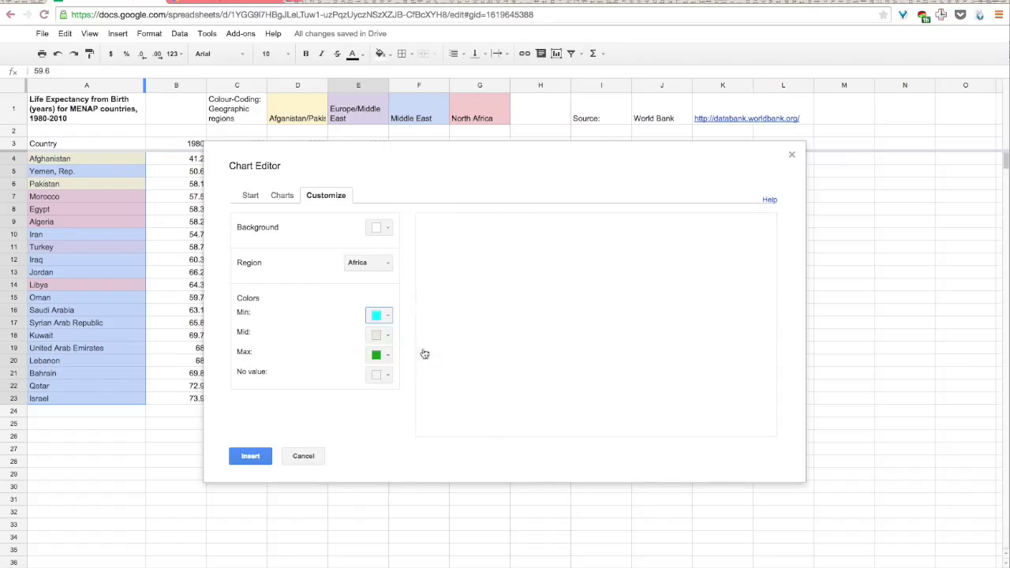
{"action": "left_click", "coordinate": [387, 335]}
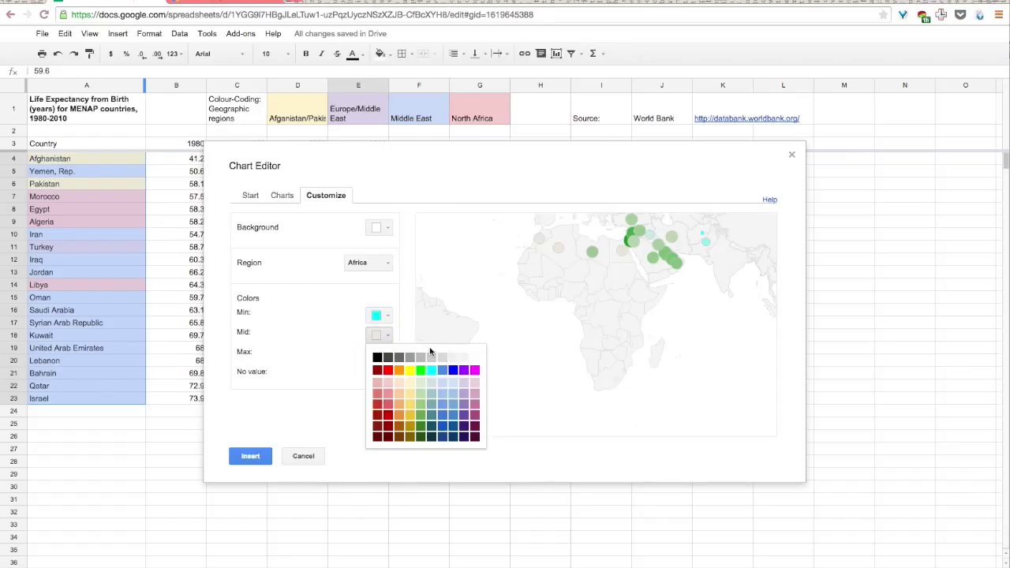
{"action": "left_click", "coordinate": [431, 404]}
{"action": "left_click", "coordinate": [385, 355]}
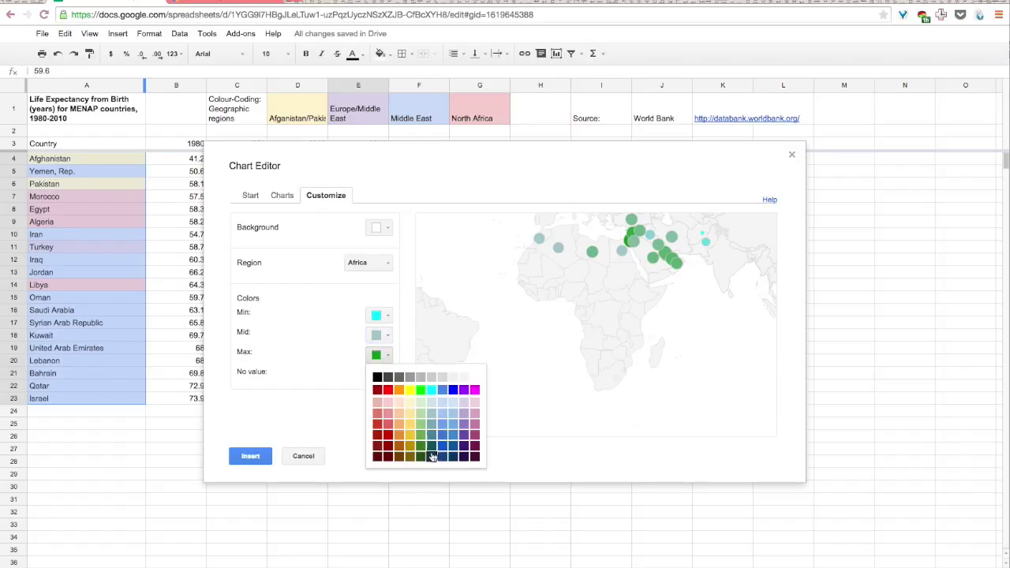
{"action": "left_click", "coordinate": [431, 456]}
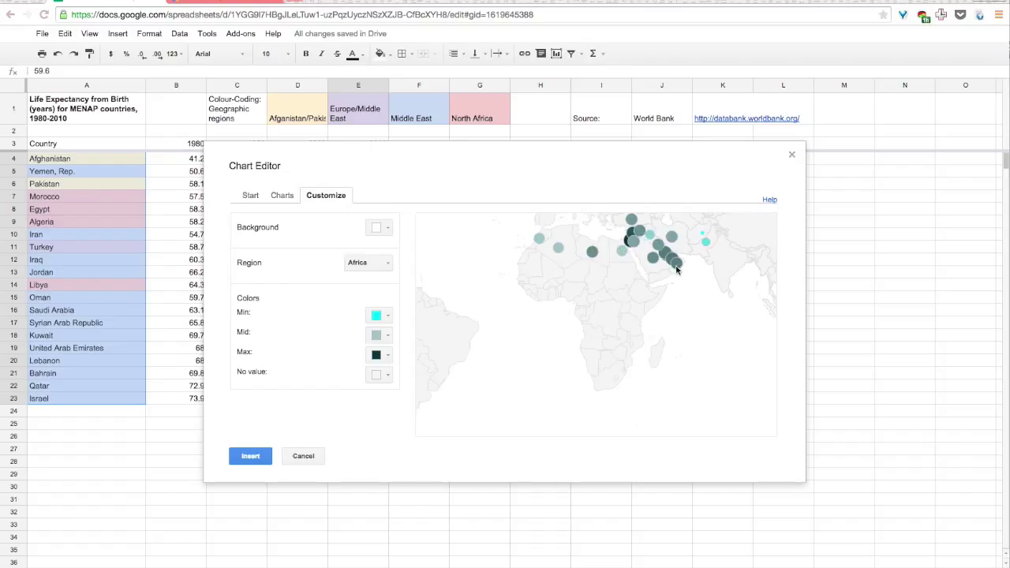
Insert the finished map chart into the sheet and move it off the data table, starting in column F.
{"action": "mouse_move", "coordinate": [676, 267]}
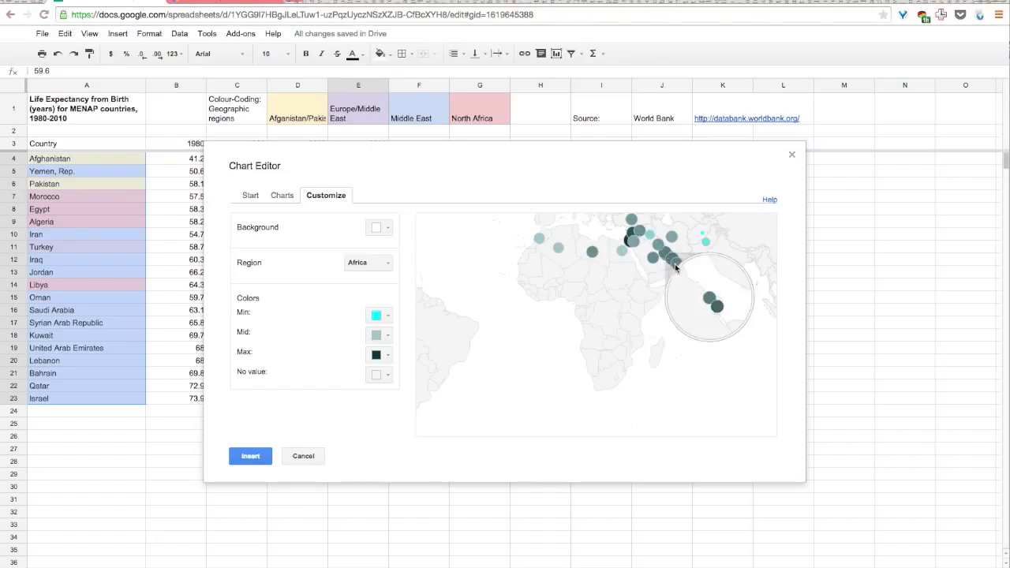
{"action": "mouse_move", "coordinate": [641, 227]}
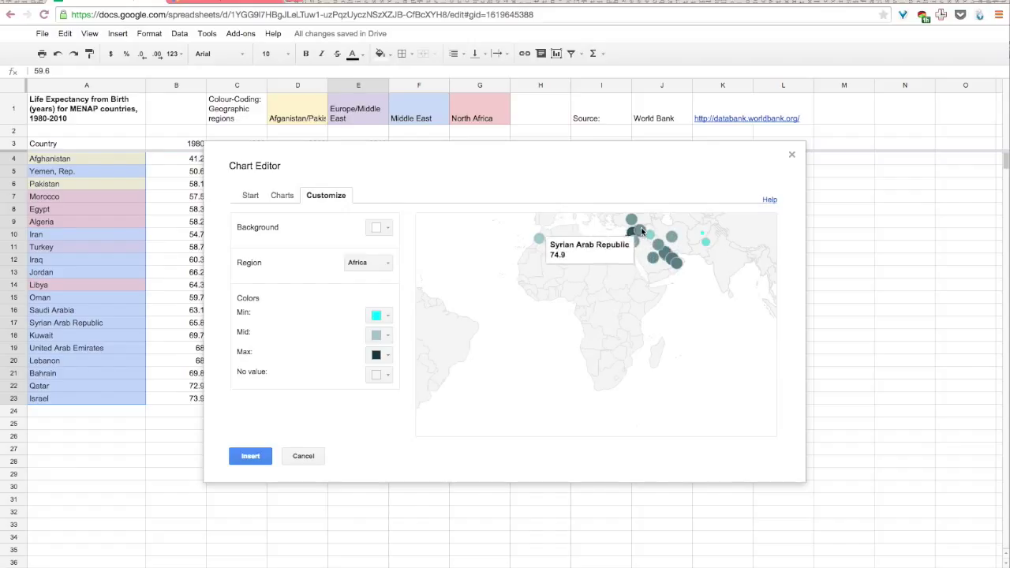
{"action": "mouse_move", "coordinate": [592, 253]}
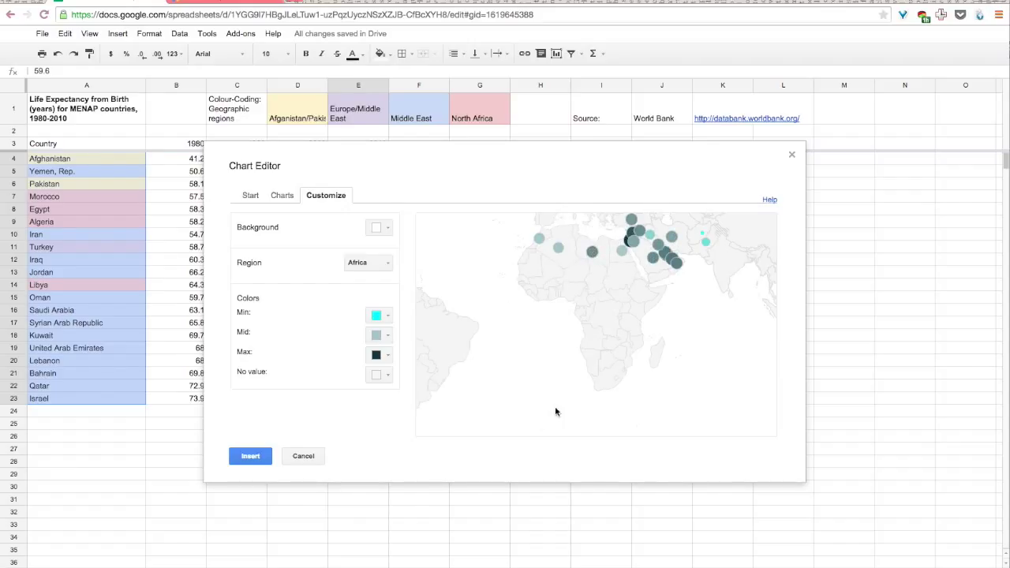
{"action": "left_click", "coordinate": [260, 456]}
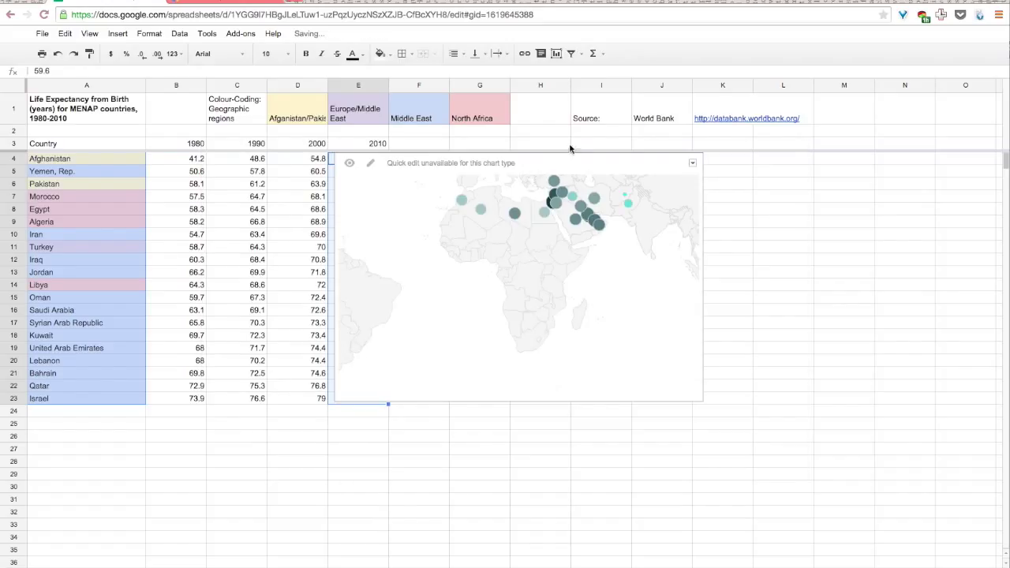
{"action": "left_click_drag", "start_coordinate": [566, 162], "coordinate": [660, 171]}
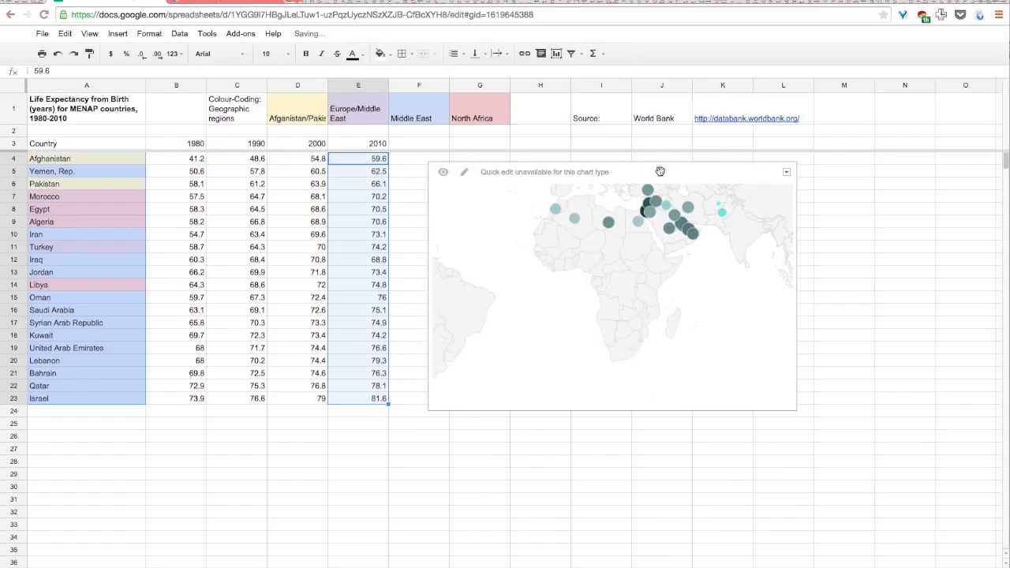
{"action": "left_click", "coordinate": [418, 159]}
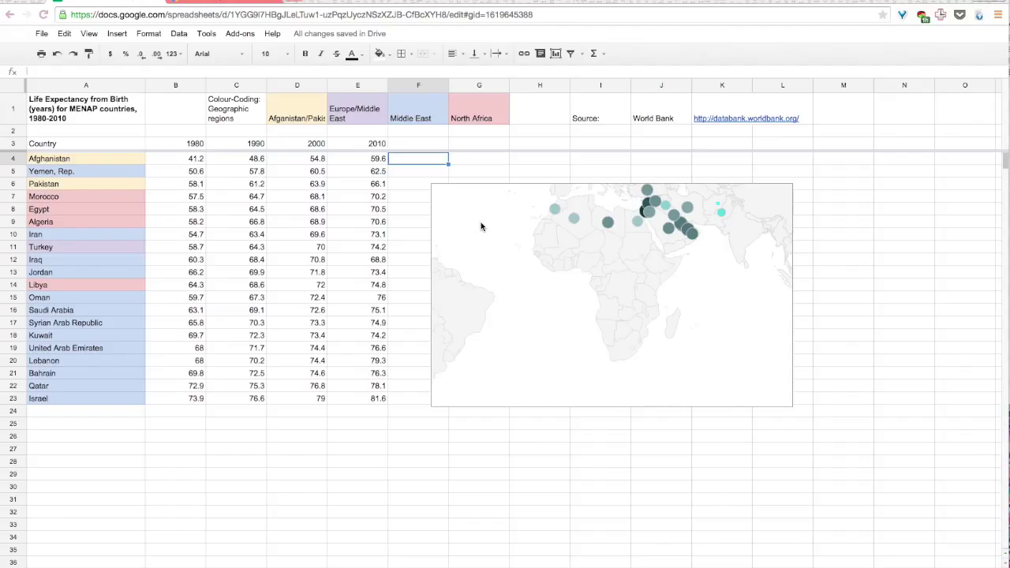
Move the map chart down below the data table to about row 35, starting in column J.
{"action": "left_click", "coordinate": [499, 205]}
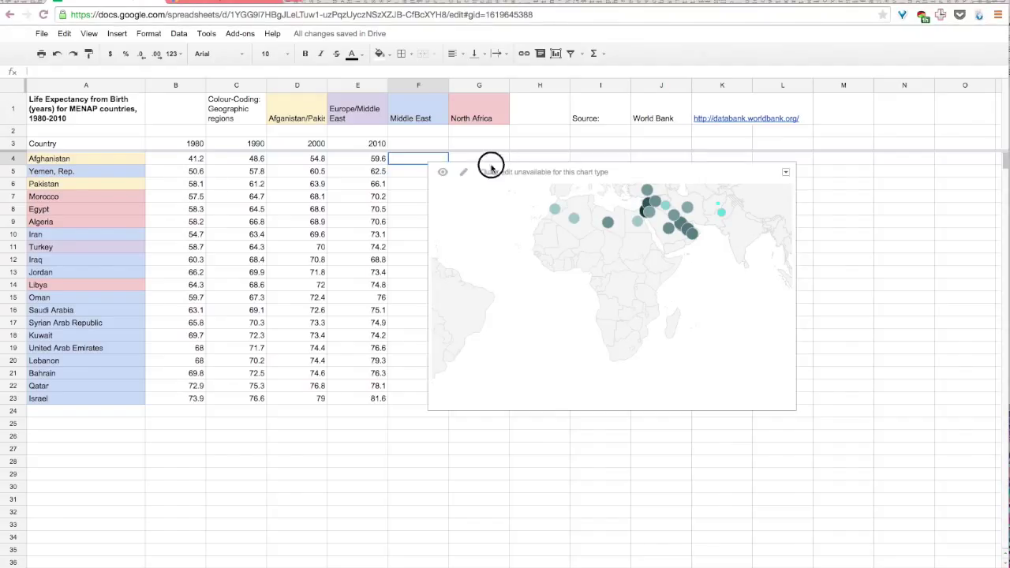
{"action": "left_click_drag", "start_coordinate": [647, 170], "coordinate": [891, 555]}
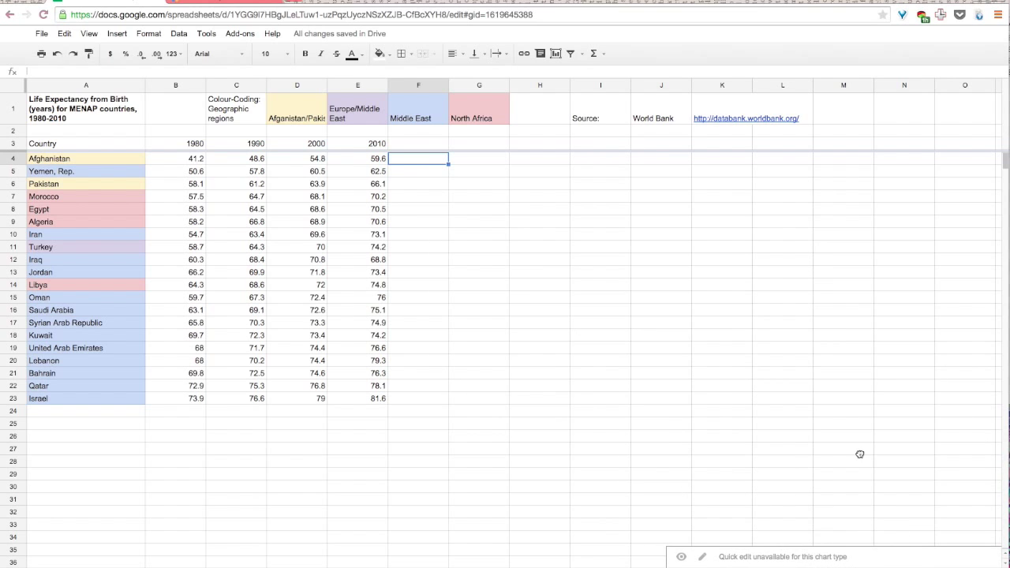
{"action": "left_click", "coordinate": [833, 377]}
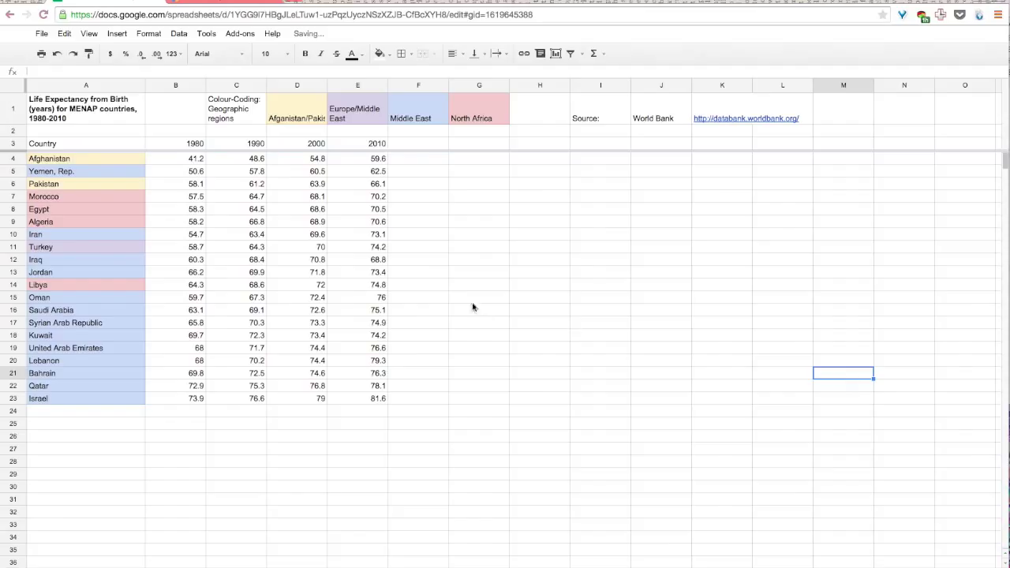
Create a bar chart from the whole table A3:E23, using row 3 as headers.
{"action": "left_click", "coordinate": [86, 142]}
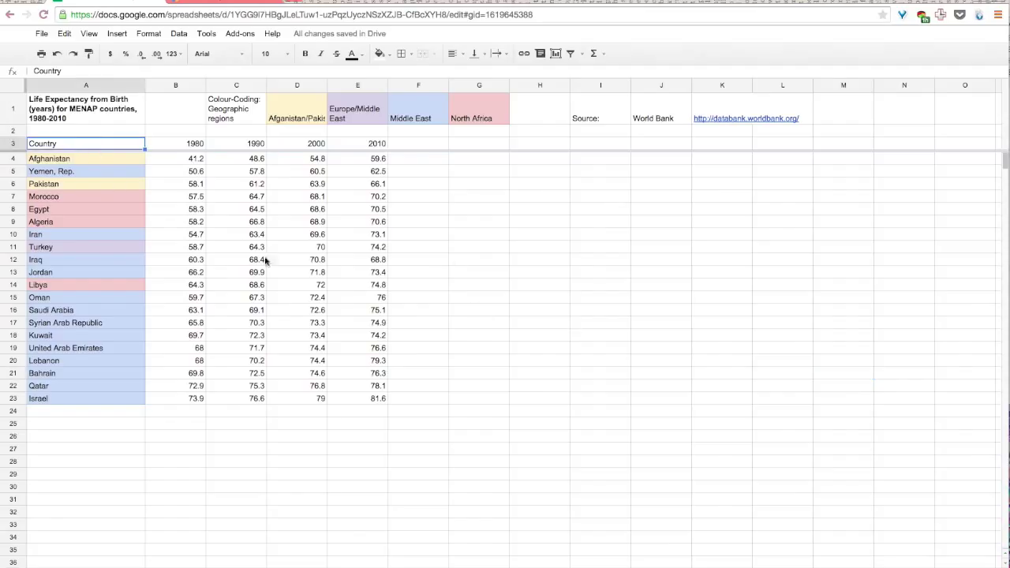
{"action": "left_click", "coordinate": [359, 399], "text": "shift"}
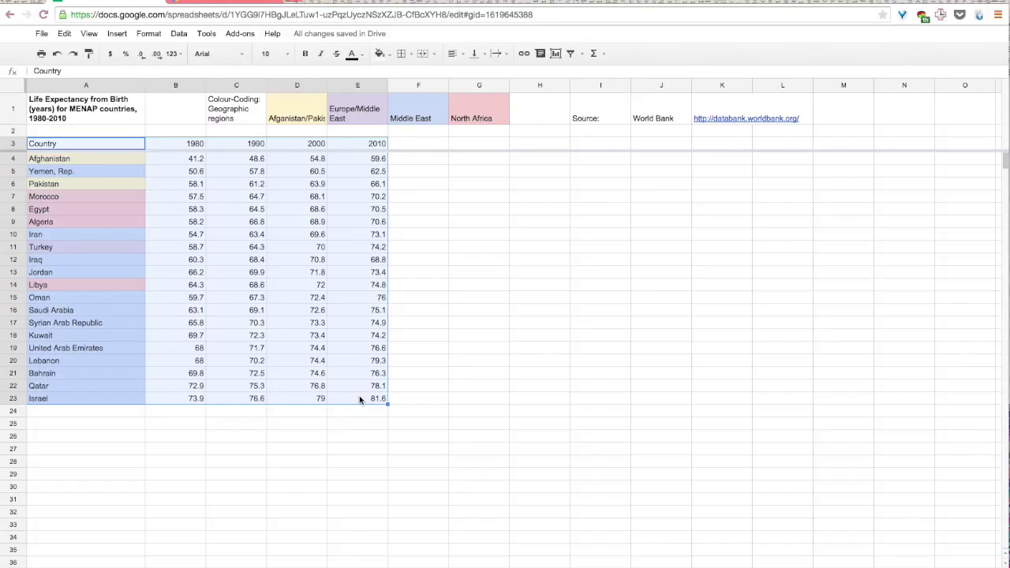
{"action": "left_click", "coordinate": [556, 55]}
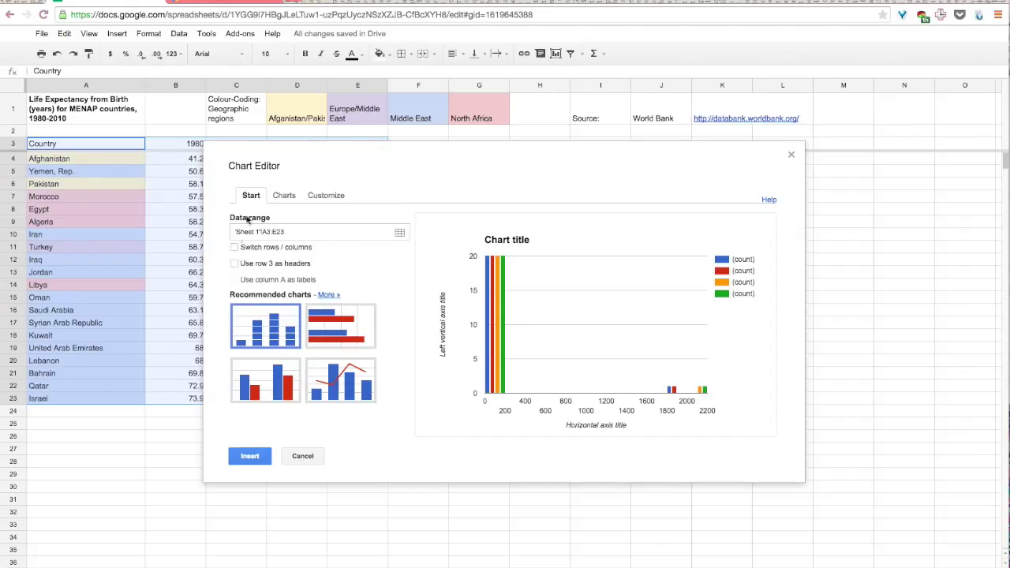
{"action": "left_click", "coordinate": [233, 264]}
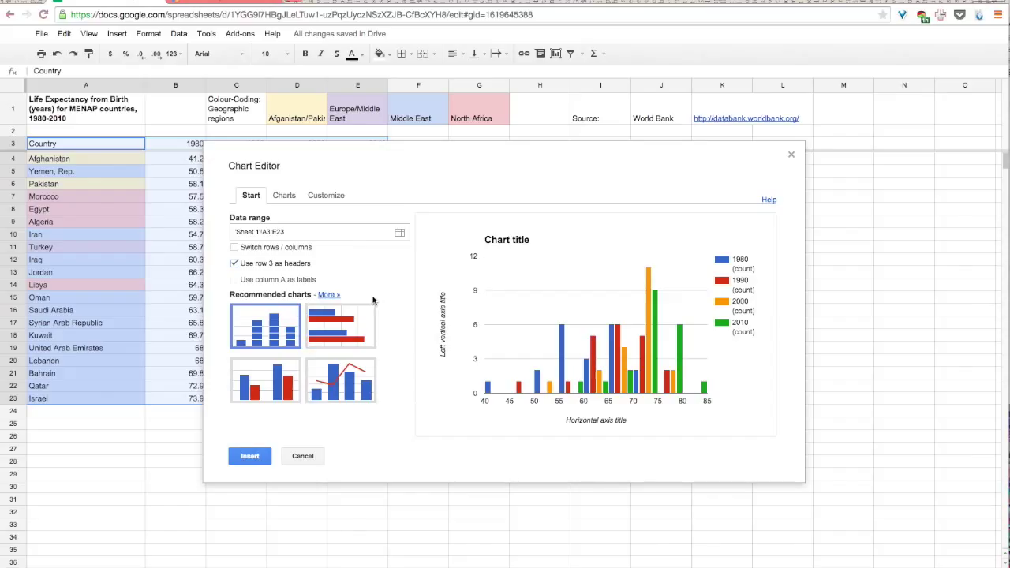
{"action": "left_click", "coordinate": [336, 337]}
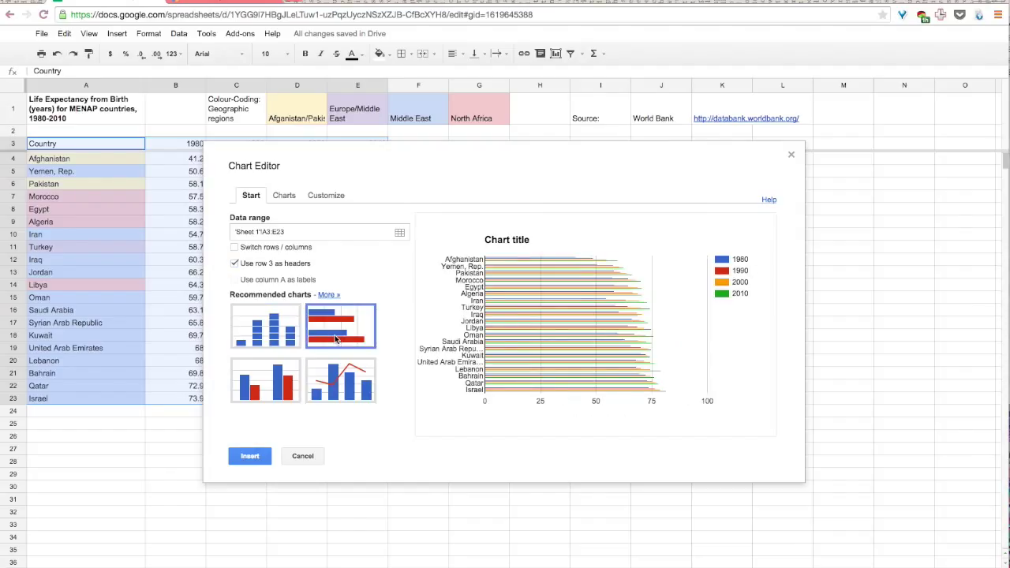
Set the bar chart's title to "Life Expectancy from Birth (years) for MENAP countries, 1980-2010".
{"action": "left_click", "coordinate": [337, 198]}
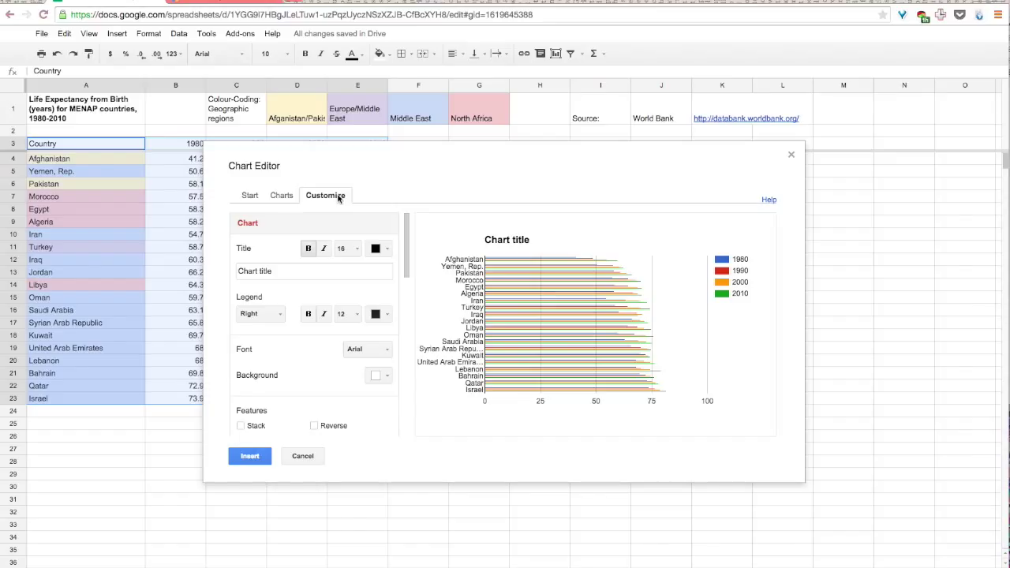
{"action": "left_click", "coordinate": [278, 270]}
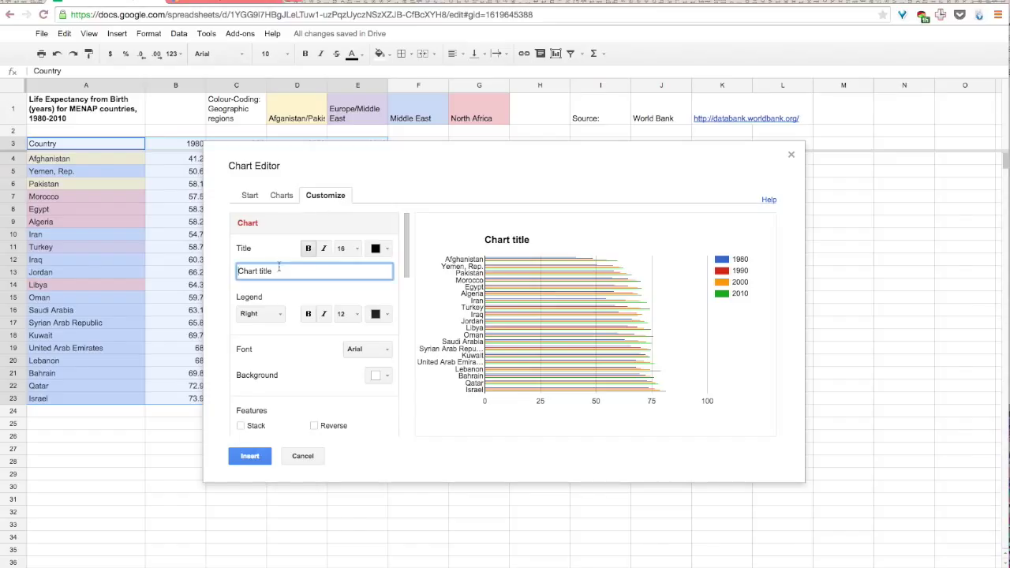
{"action": "left_click_drag", "start_coordinate": [278, 271], "coordinate": [237, 269]}
{"action": "type", "text": "Life Expectancy from Birth (ye"}
{"action": "key", "text": "BackSpace"}
{"action": "key", "text": "BackSpace"}
{"action": "key", "text": "BackSpace"}
{"action": "key", "text": "BackSpace"}
{"action": "type", "text": "(ye"}
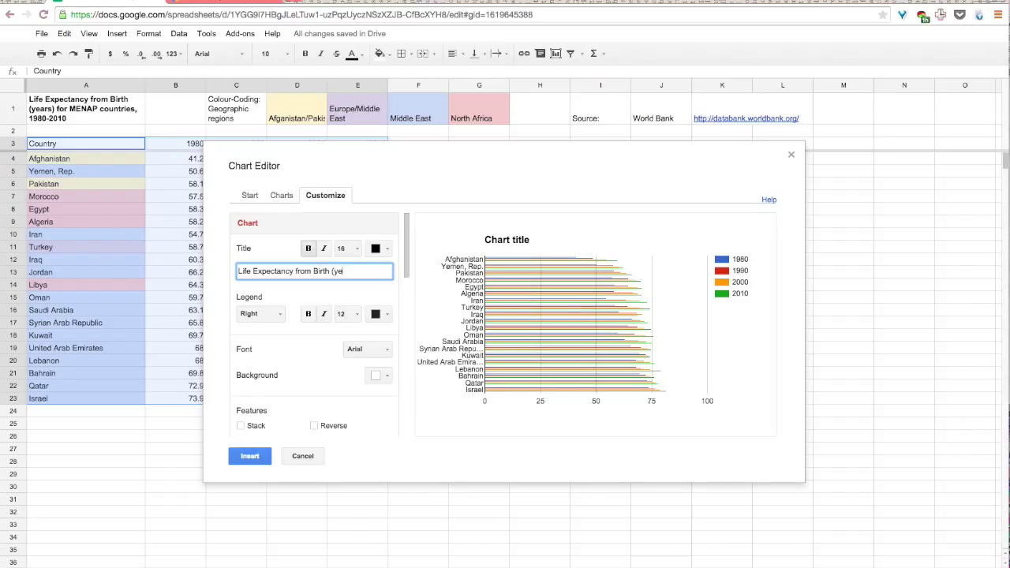
{"action": "type", "text": "ars) for MENAP cou"}
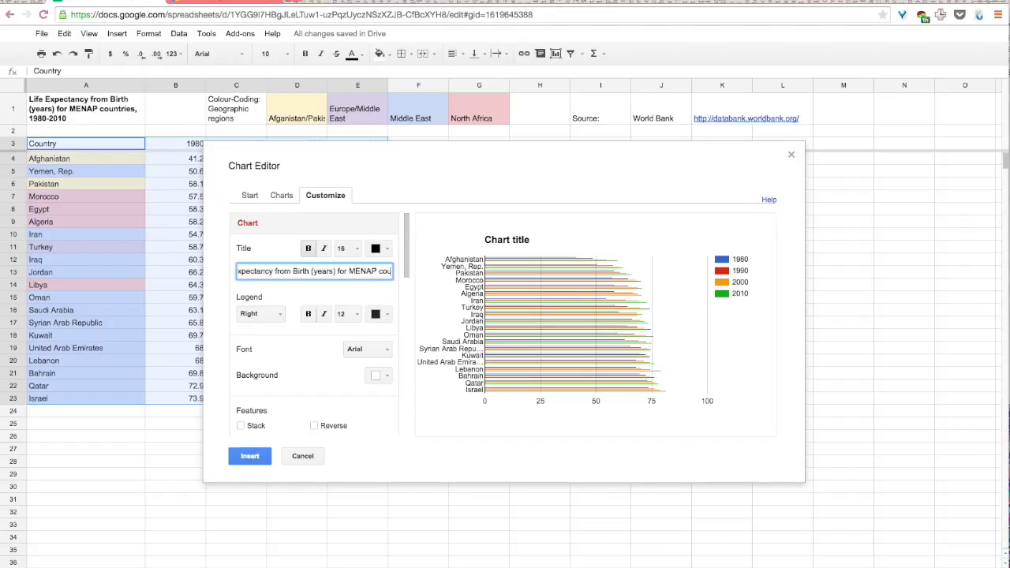
{"action": "type", "text": "ntries, 1"}
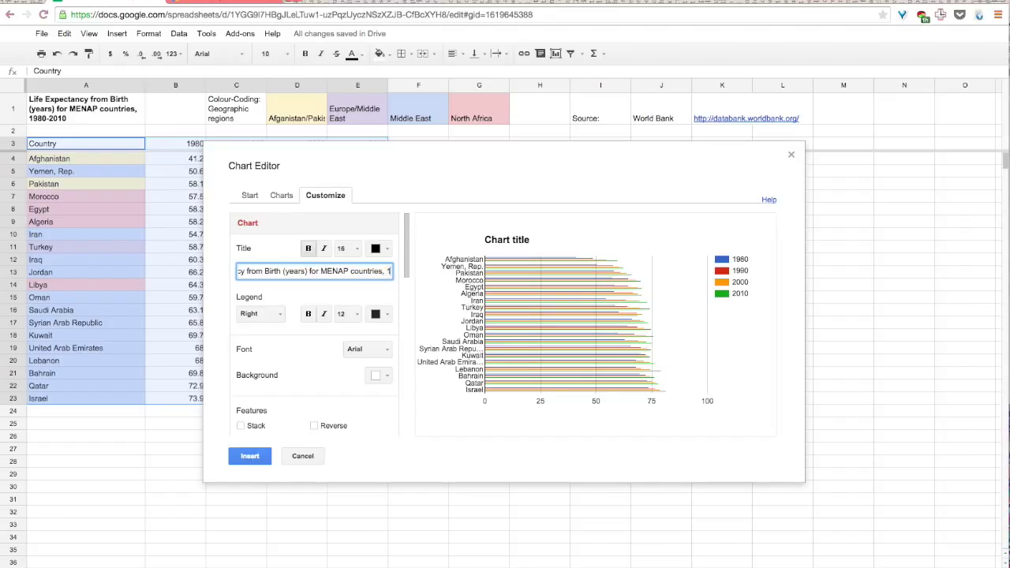
{"action": "type", "text": "980-2010"}
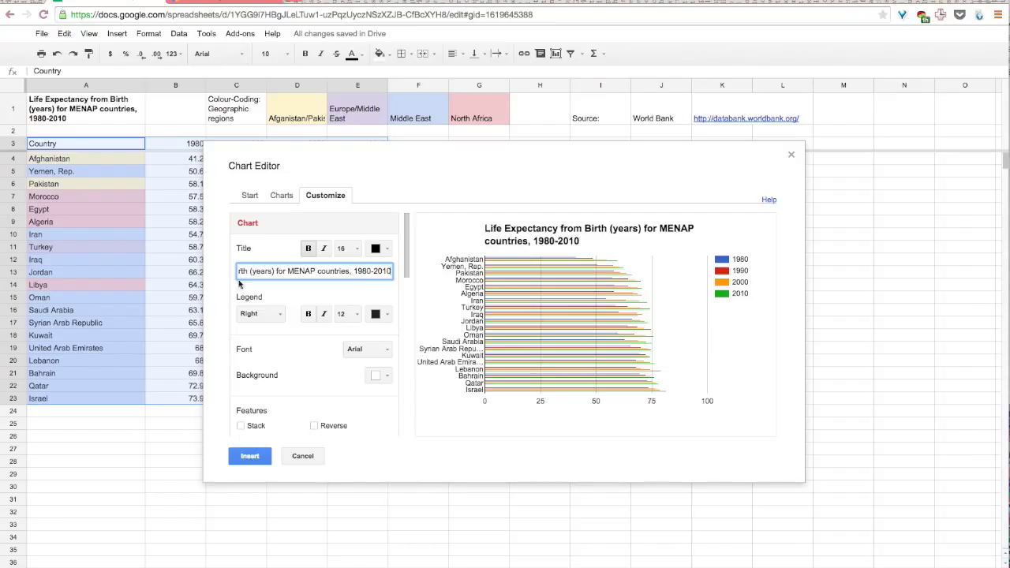
Title the bar chart's horizontal axis "Years".
{"action": "left_click_drag", "start_coordinate": [409, 266], "coordinate": [412, 340]}
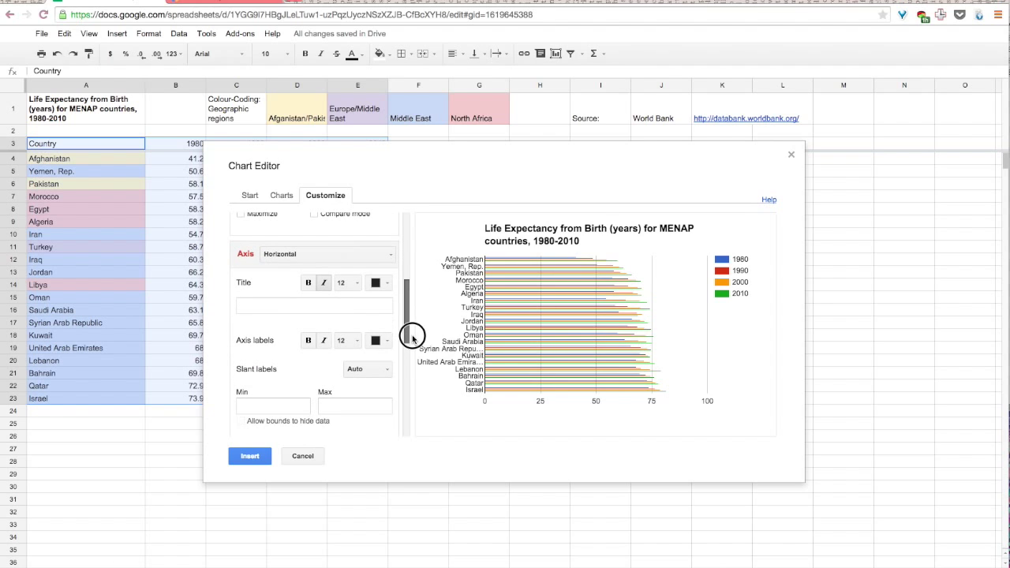
{"action": "left_click", "coordinate": [272, 303]}
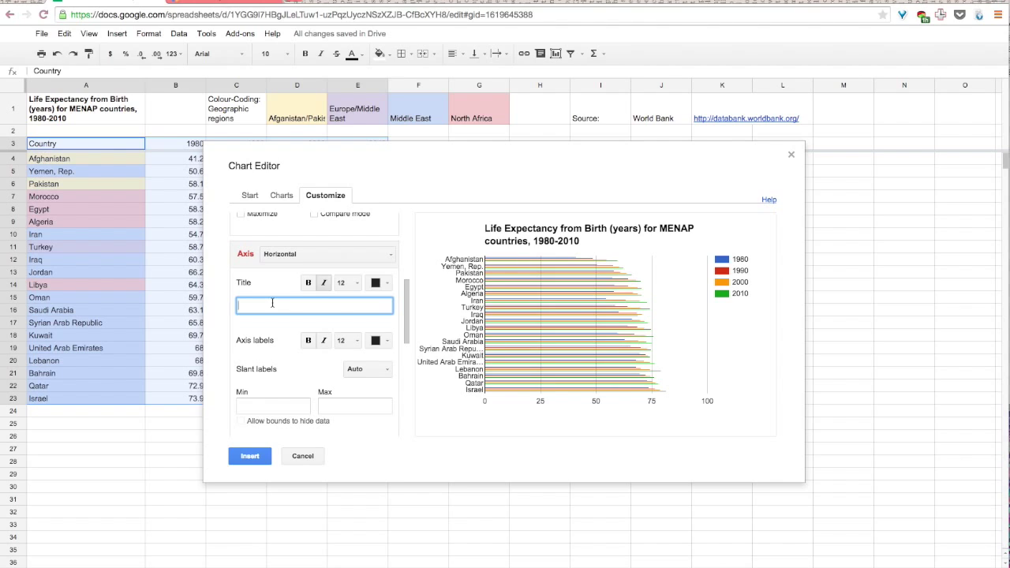
{"action": "type", "text": "Years"}
Title the left vertical axis "Life expectancy (years)" and make that axis title bold.
{"action": "left_click", "coordinate": [339, 255]}
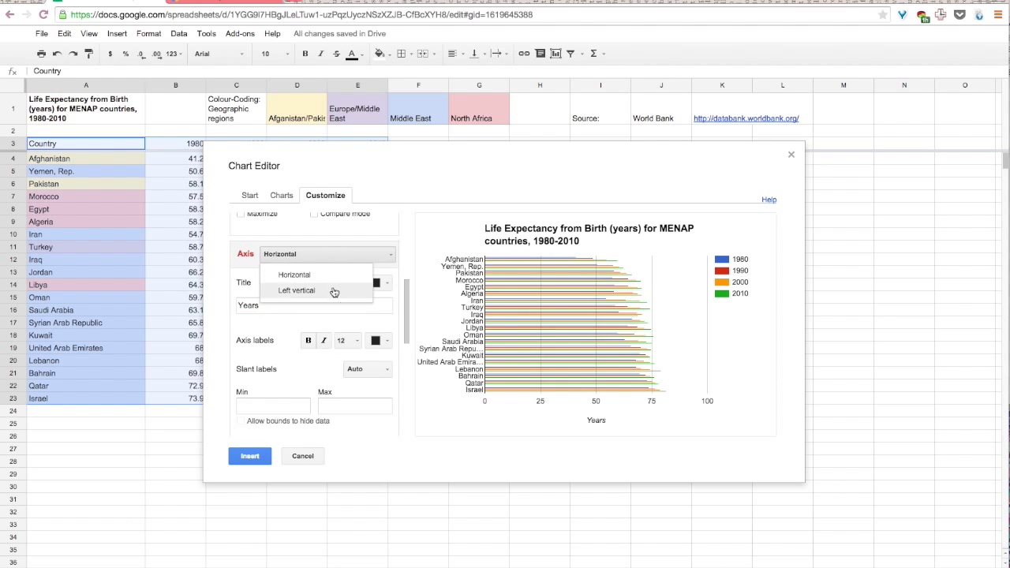
{"action": "left_click", "coordinate": [333, 291]}
{"action": "left_click", "coordinate": [301, 305]}
{"action": "type", "text": "Lif"}
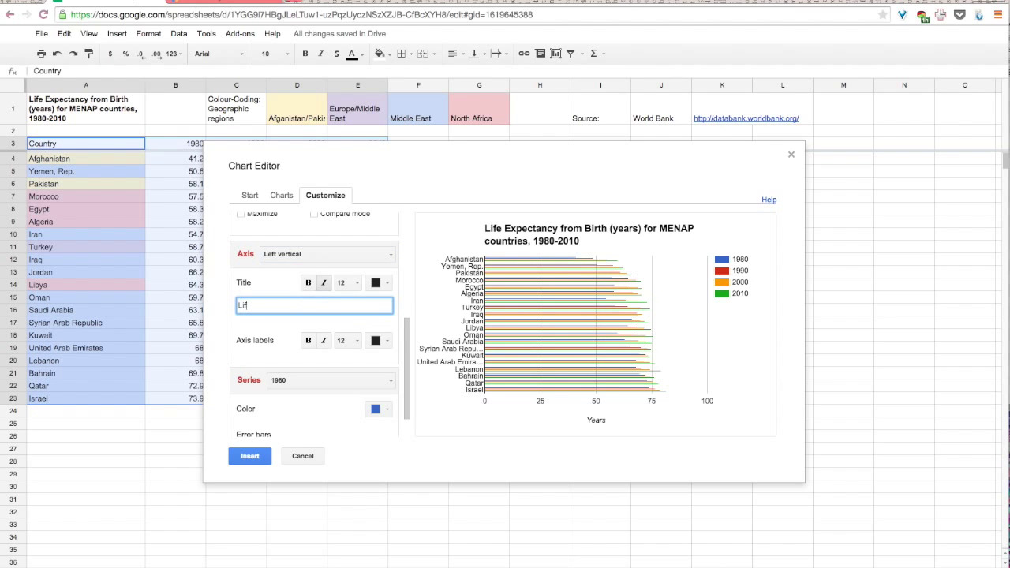
{"action": "type", "text": "e expectncy ("}
{"action": "key", "text": "BackSpace"}
{"action": "key", "text": "BackSpace"}
{"action": "key", "text": "BackSpace"}
{"action": "type", "text": "ancy (years)"}
{"action": "left_click", "coordinate": [309, 283]}
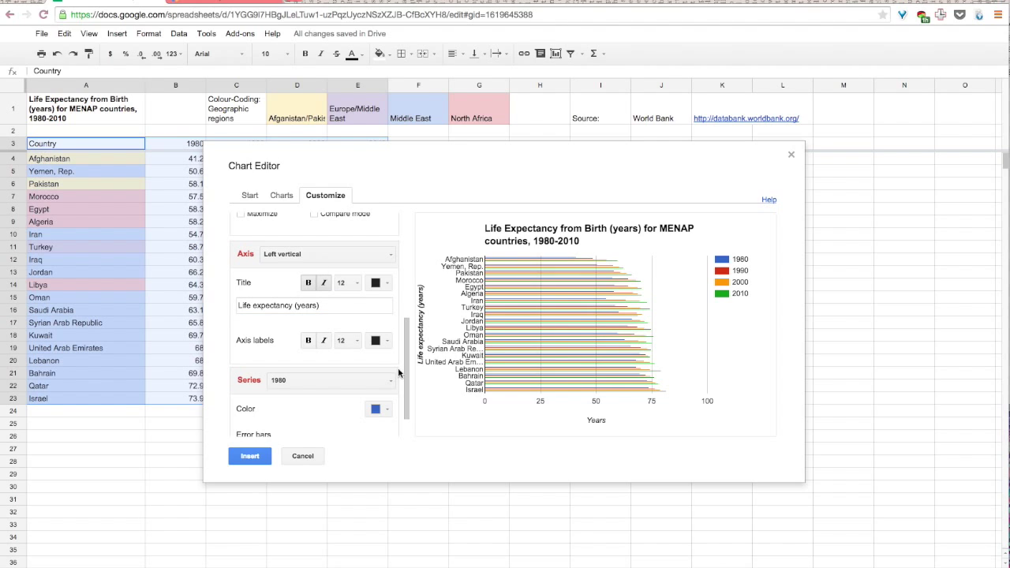
Make the horizontal axis title "Years" bold and return to the left vertical axis settings.
{"action": "left_click", "coordinate": [341, 256]}
{"action": "left_click", "coordinate": [324, 291]}
{"action": "left_click", "coordinate": [323, 254]}
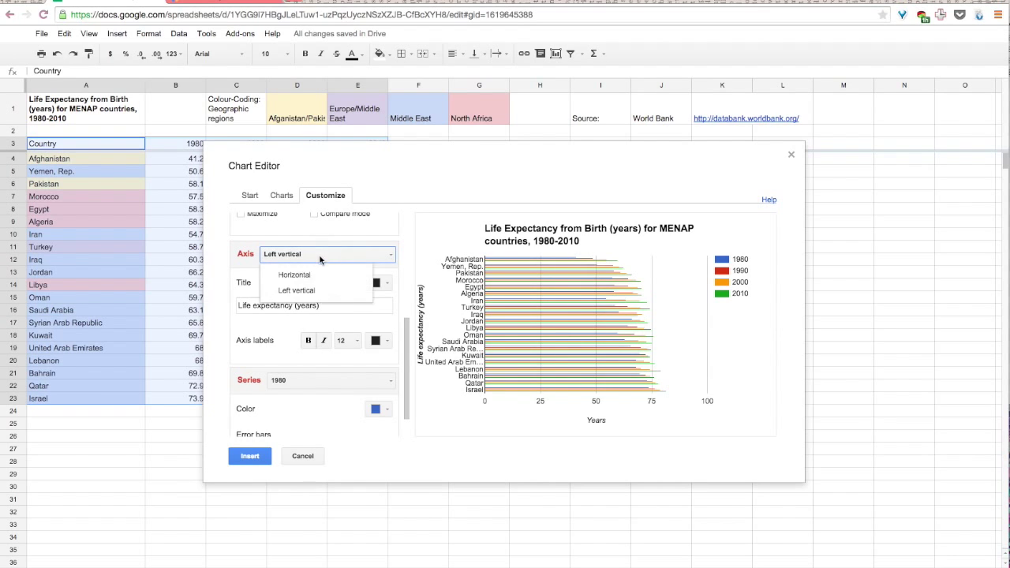
{"action": "left_click", "coordinate": [304, 274]}
{"action": "left_click", "coordinate": [302, 341]}
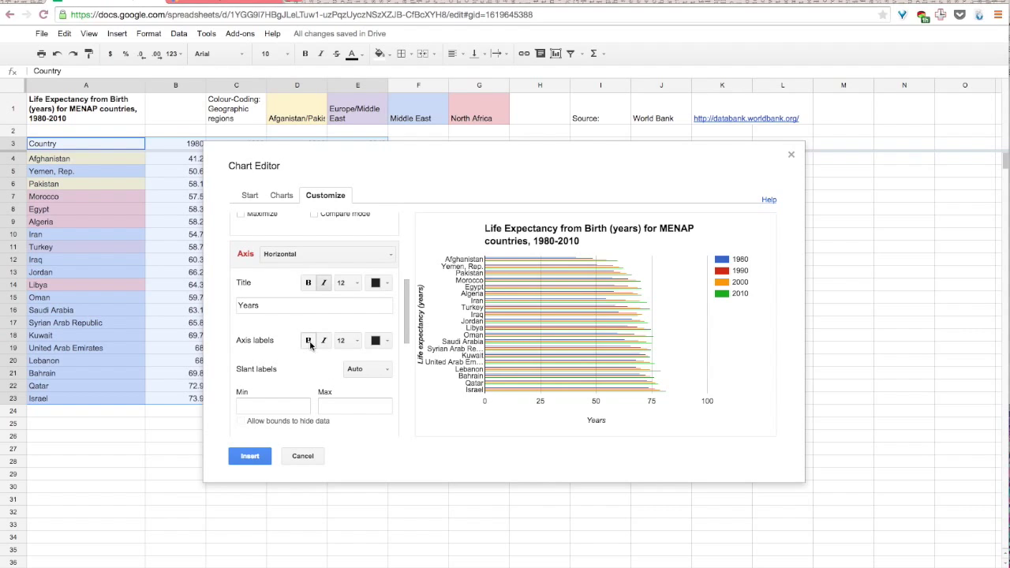
{"action": "left_click", "coordinate": [308, 289]}
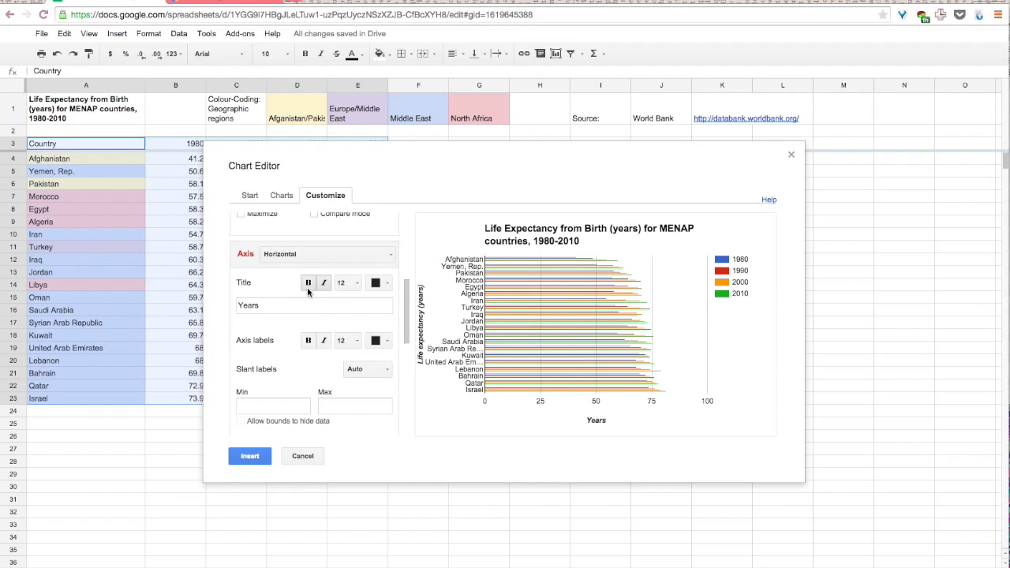
{"action": "left_click", "coordinate": [358, 254]}
{"action": "left_click", "coordinate": [340, 289]}
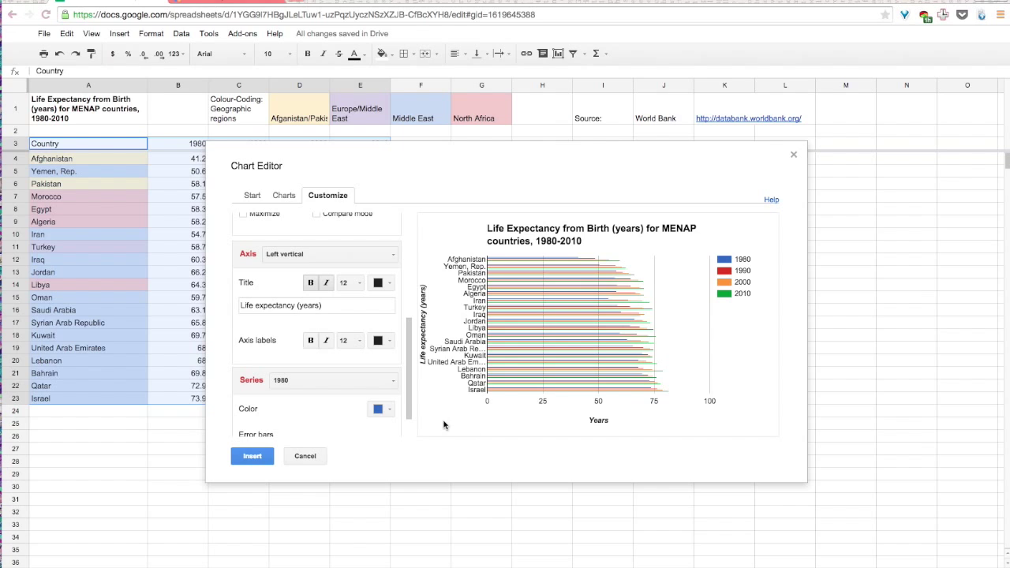
Change the color of the 2010 series to cyan.
{"action": "left_click", "coordinate": [410, 387]}
{"action": "left_click_drag", "start_coordinate": [411, 386], "coordinate": [410, 399]}
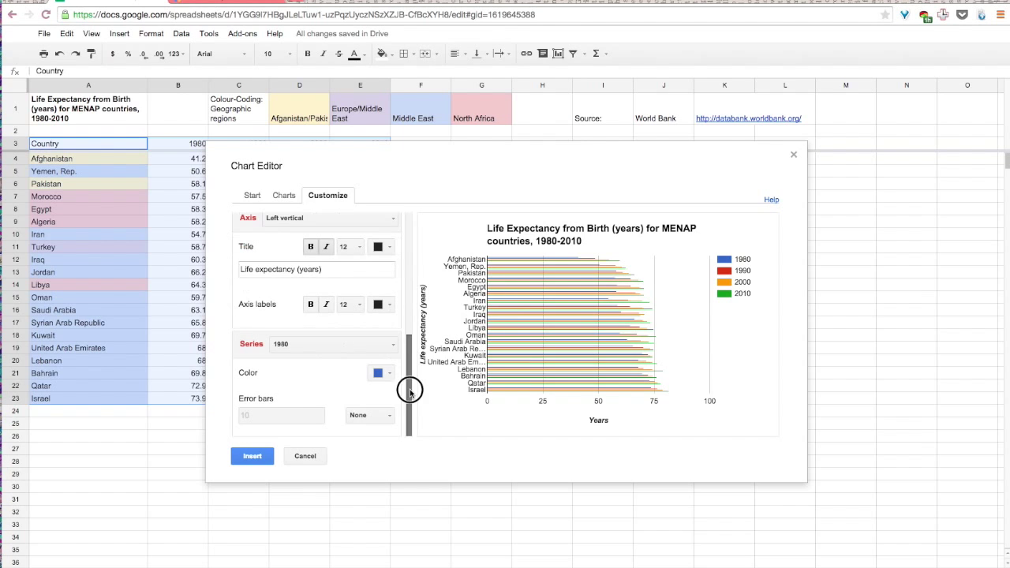
{"action": "left_click", "coordinate": [389, 346]}
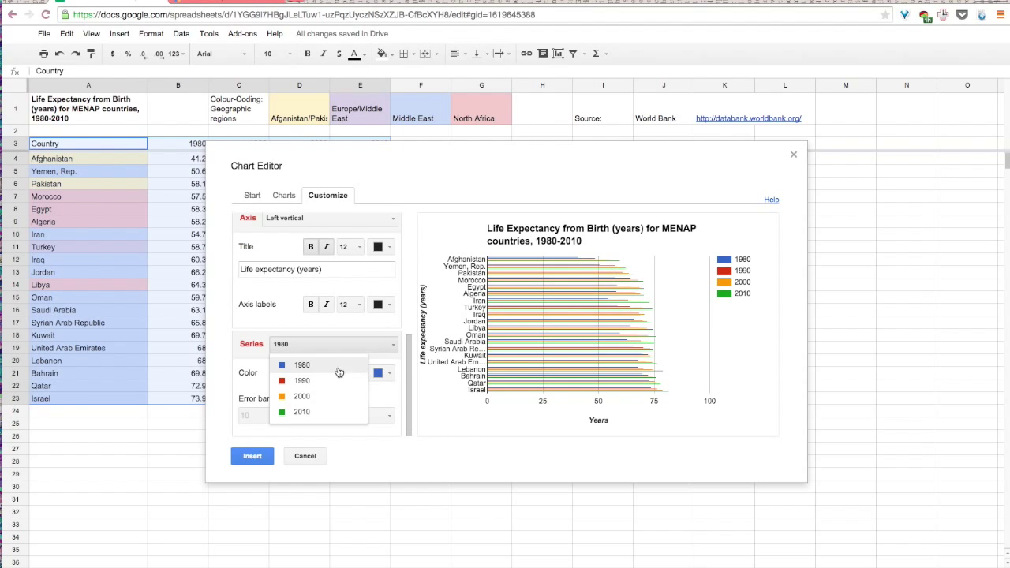
{"action": "left_click", "coordinate": [300, 409]}
{"action": "left_click", "coordinate": [379, 375]}
{"action": "left_click", "coordinate": [429, 421]}
Change the colors of the 2000 and 1990 series to very light grey.
{"action": "left_click", "coordinate": [383, 347]}
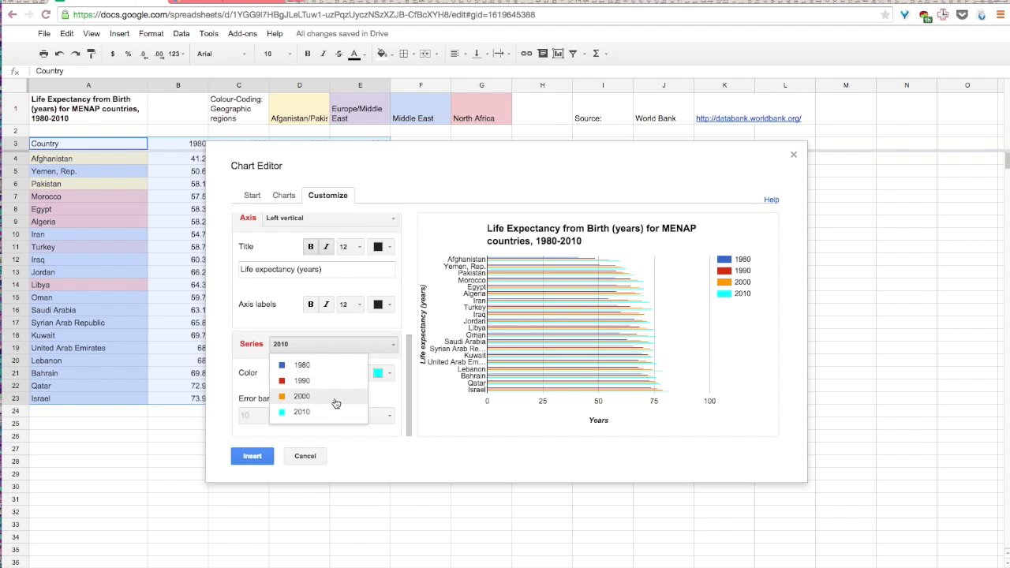
{"action": "left_click", "coordinate": [334, 397]}
{"action": "left_click", "coordinate": [379, 373]}
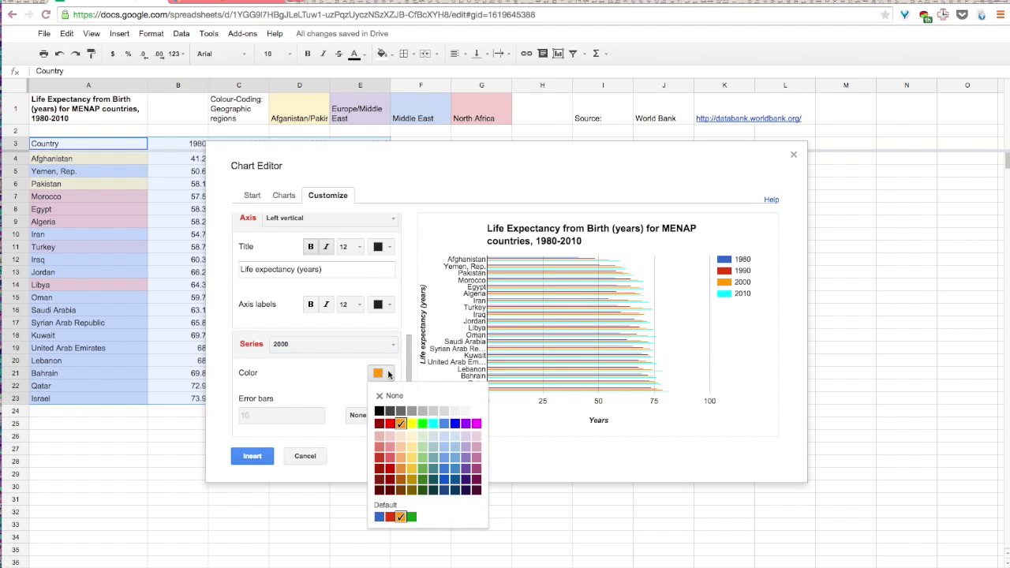
{"action": "left_click", "coordinate": [370, 347]}
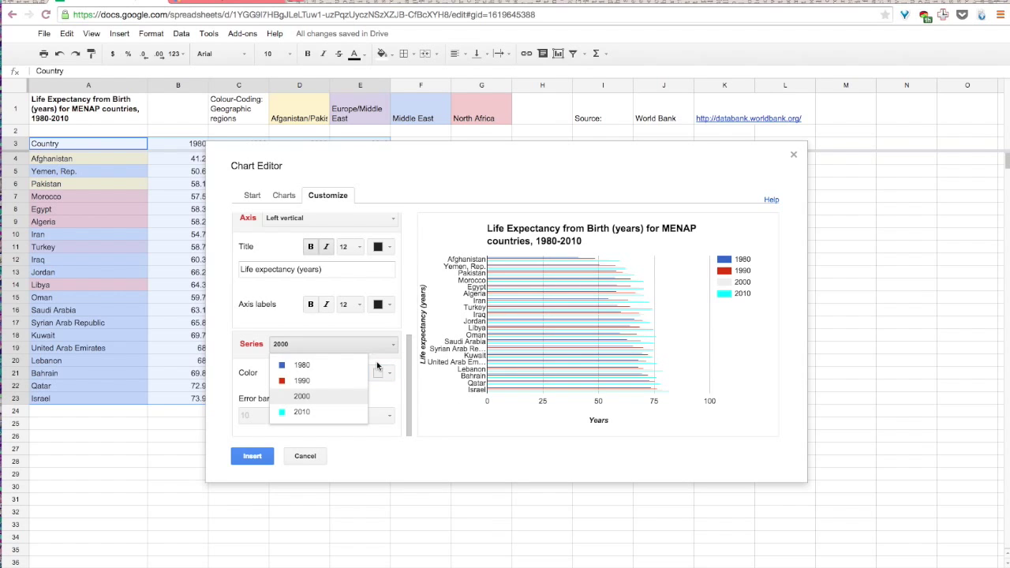
{"action": "left_click", "coordinate": [330, 380]}
{"action": "left_click", "coordinate": [387, 347]}
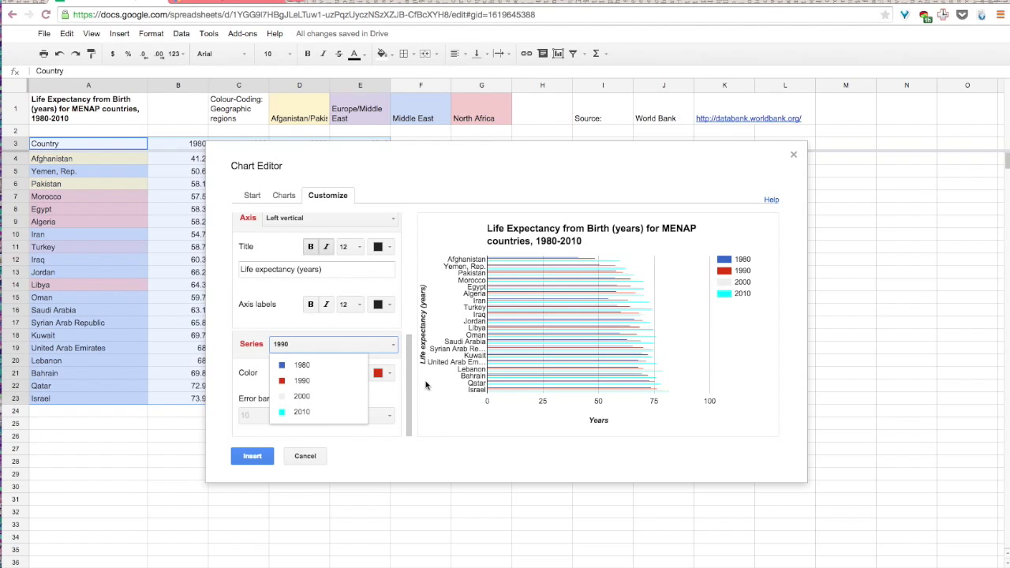
{"action": "left_click", "coordinate": [340, 382]}
{"action": "left_click", "coordinate": [380, 372]}
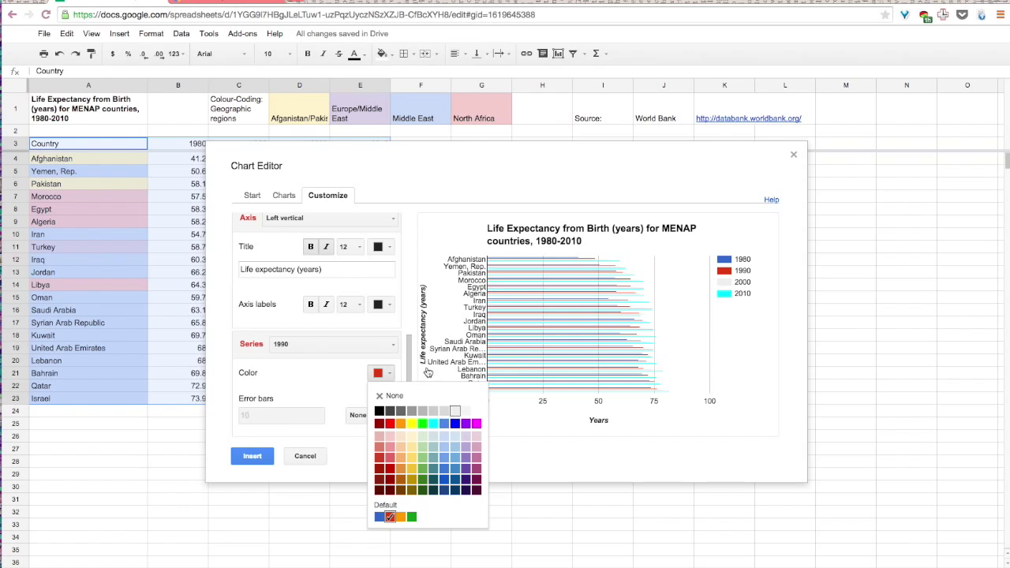
{"action": "left_click", "coordinate": [444, 412]}
Change the color of the 1980 series to very light grey.
{"action": "left_click", "coordinate": [386, 345]}
{"action": "left_click", "coordinate": [299, 367]}
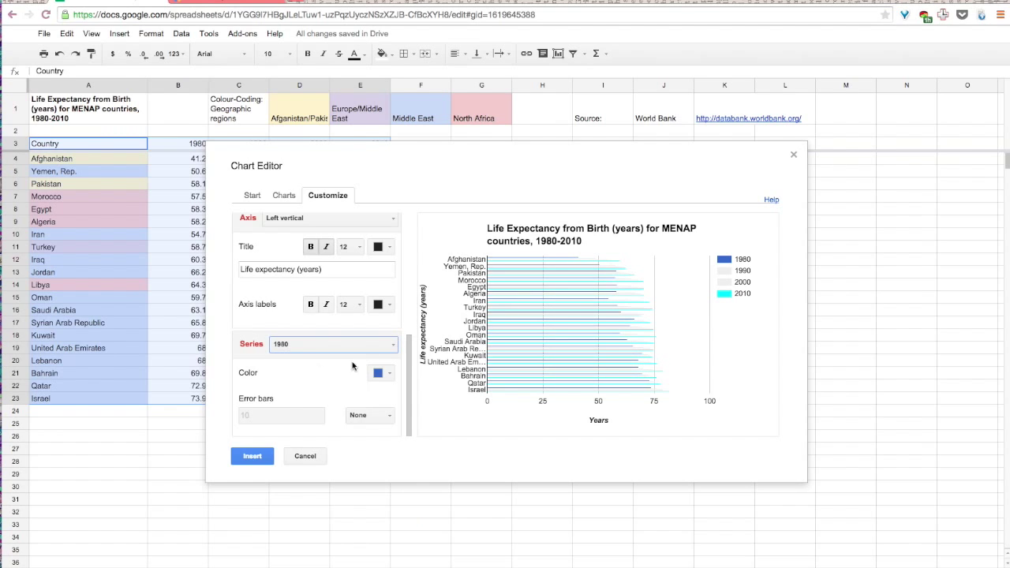
{"action": "left_click", "coordinate": [373, 345]}
{"action": "left_click", "coordinate": [347, 368]}
{"action": "left_click", "coordinate": [381, 372]}
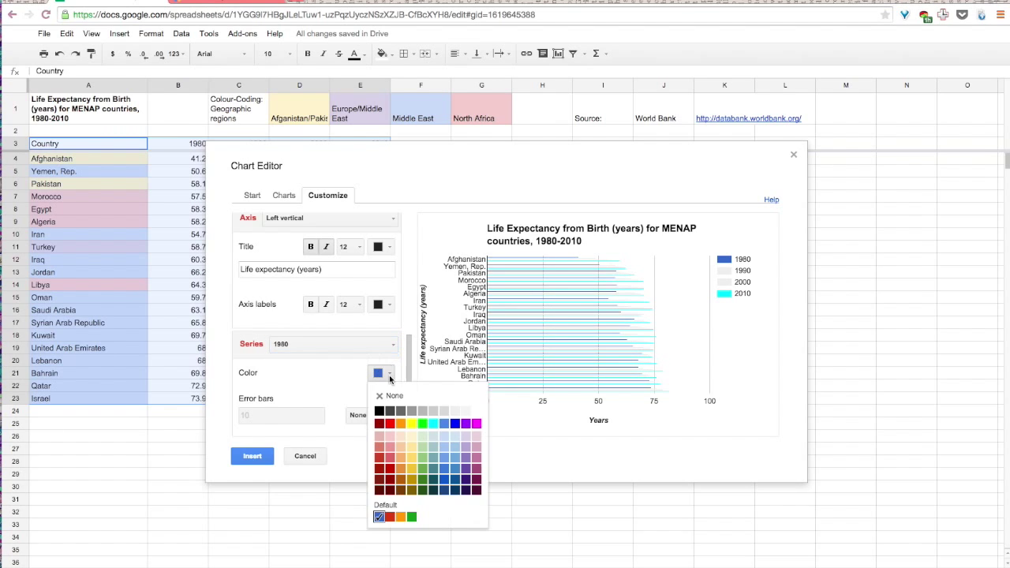
{"action": "left_click", "coordinate": [446, 410]}
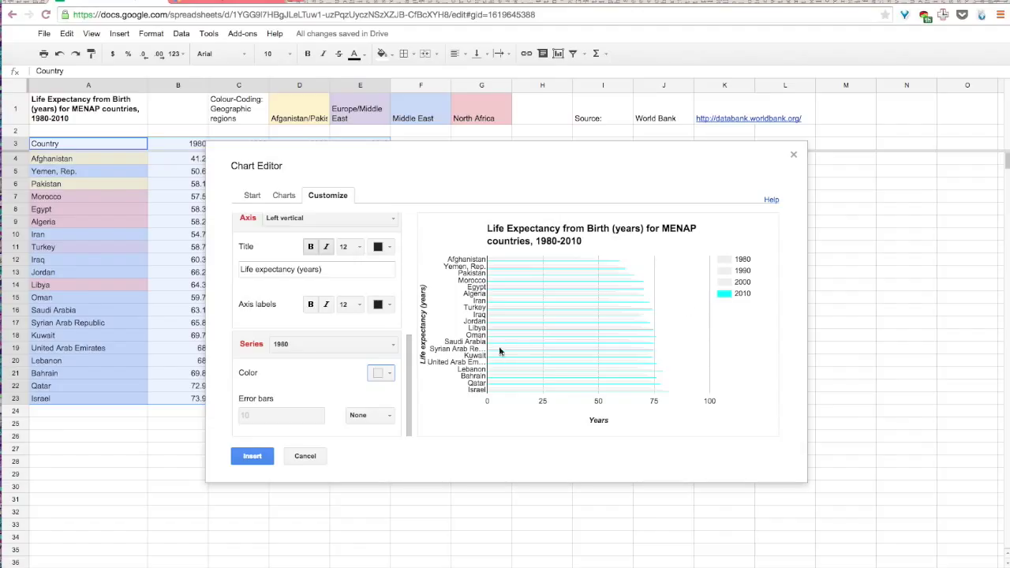
Insert the finished bar chart into the sheet and move it away from the country names, starting in column E at about row 8.
{"action": "left_click", "coordinate": [251, 457]}
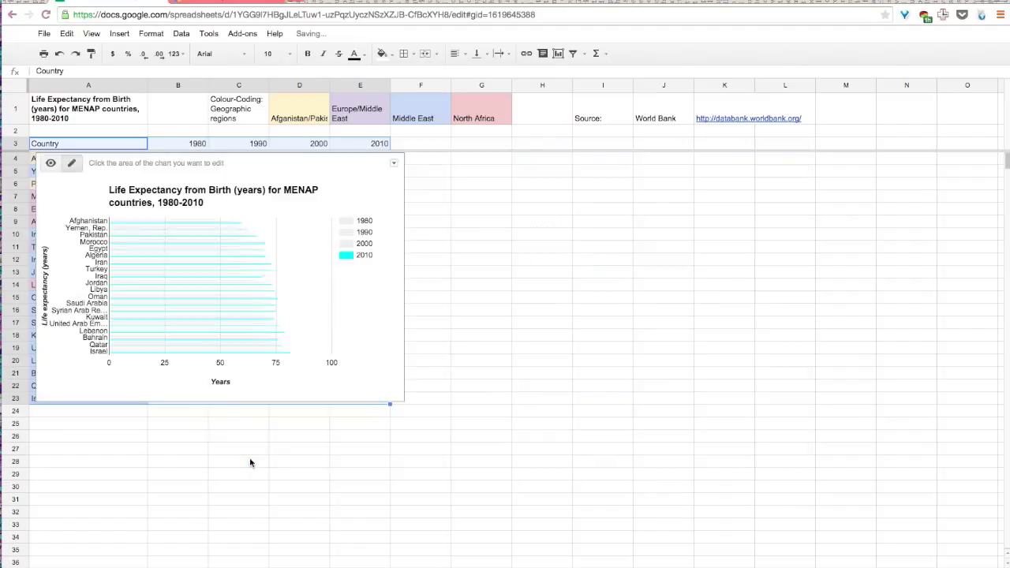
{"action": "left_click_drag", "start_coordinate": [280, 163], "coordinate": [595, 211]}
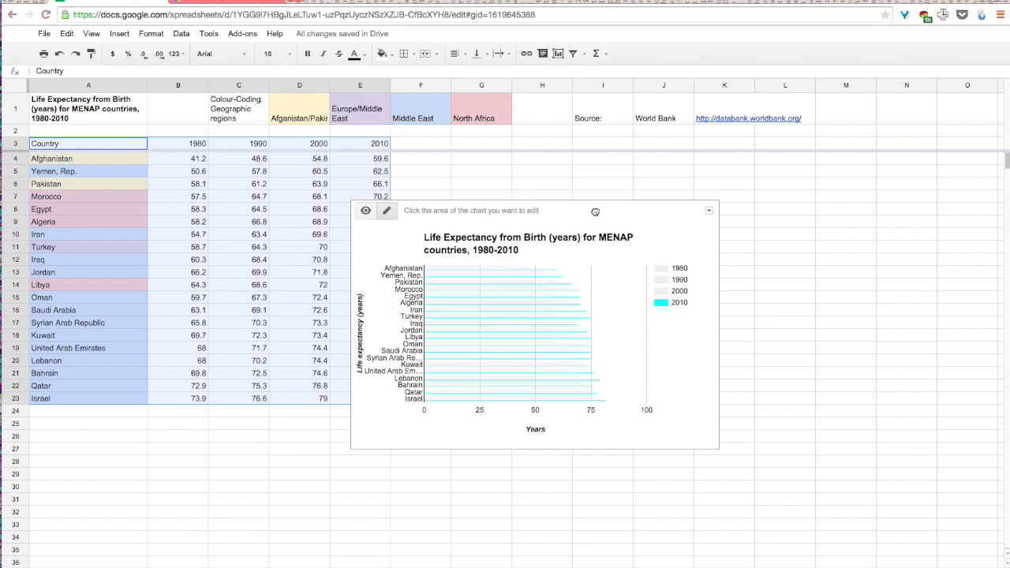